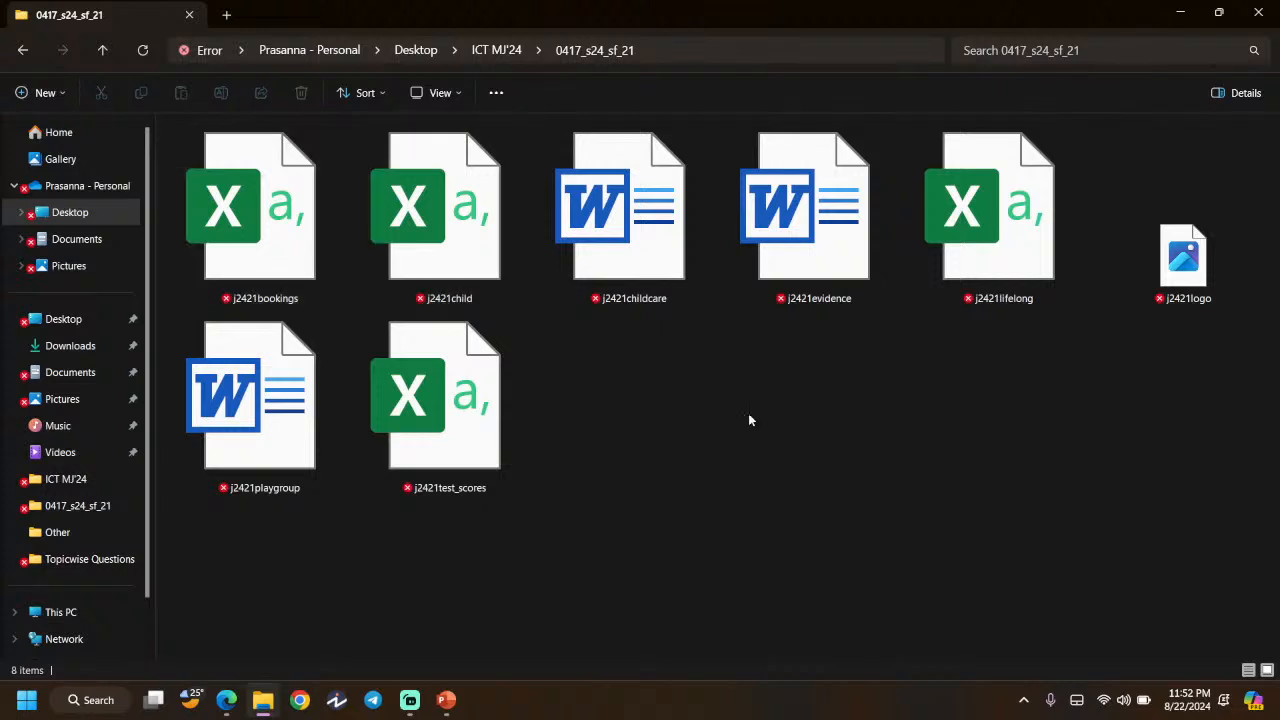
- Open j2421test_scores.csv in Excel, dismiss the data-loss bar, and return to the exam PDF
drag(746, 411, 983, 387)
click(401, 459)
double_click(400, 459)
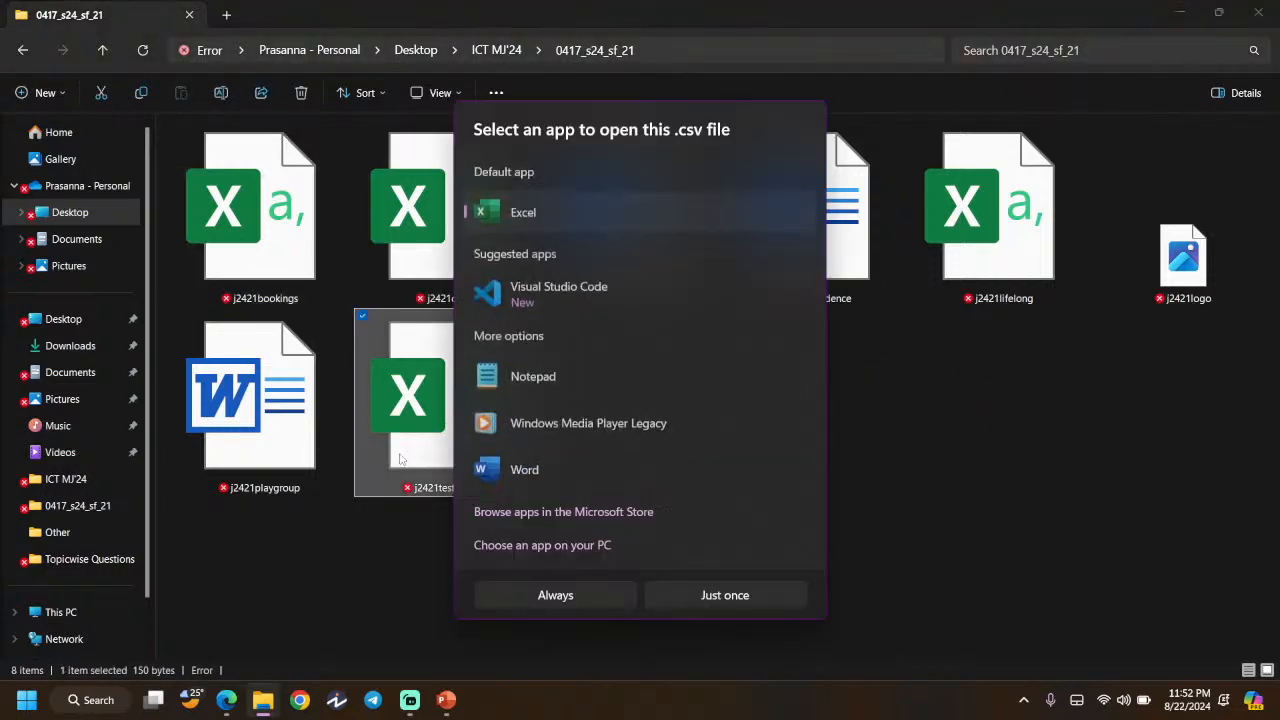
click(735, 594)
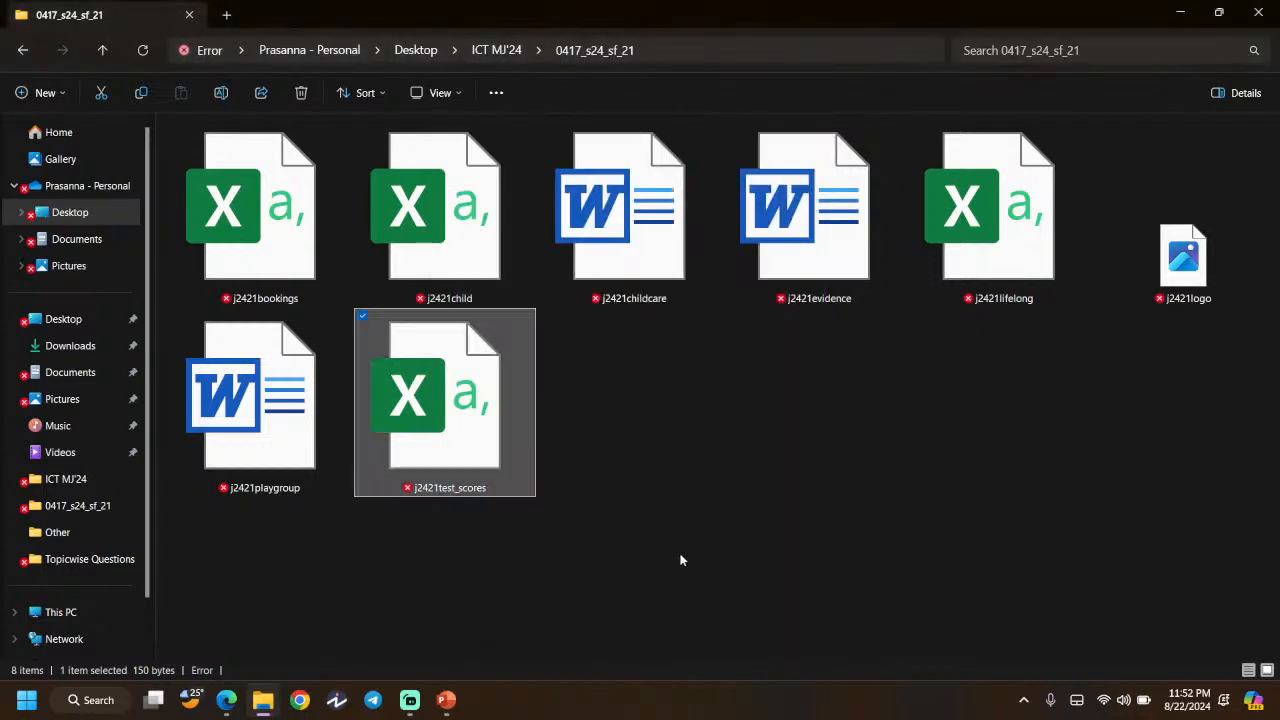
drag(518, 274, 933, 340)
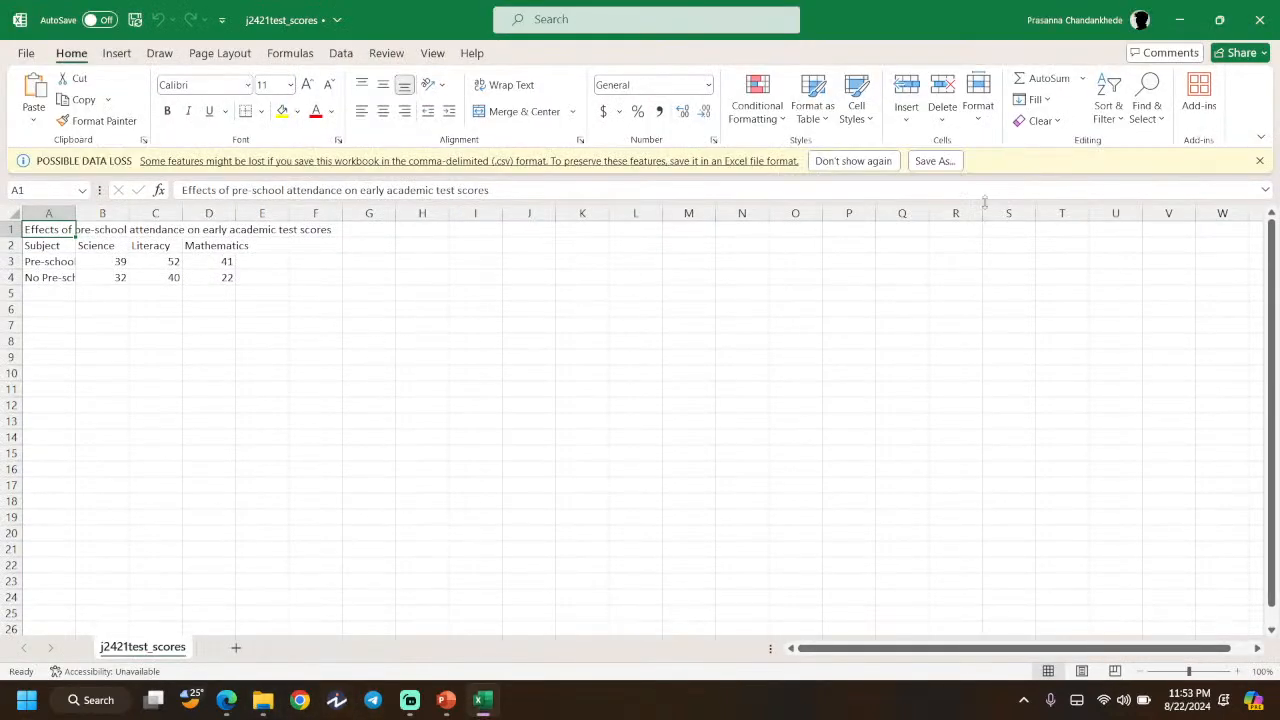
click(1261, 162)
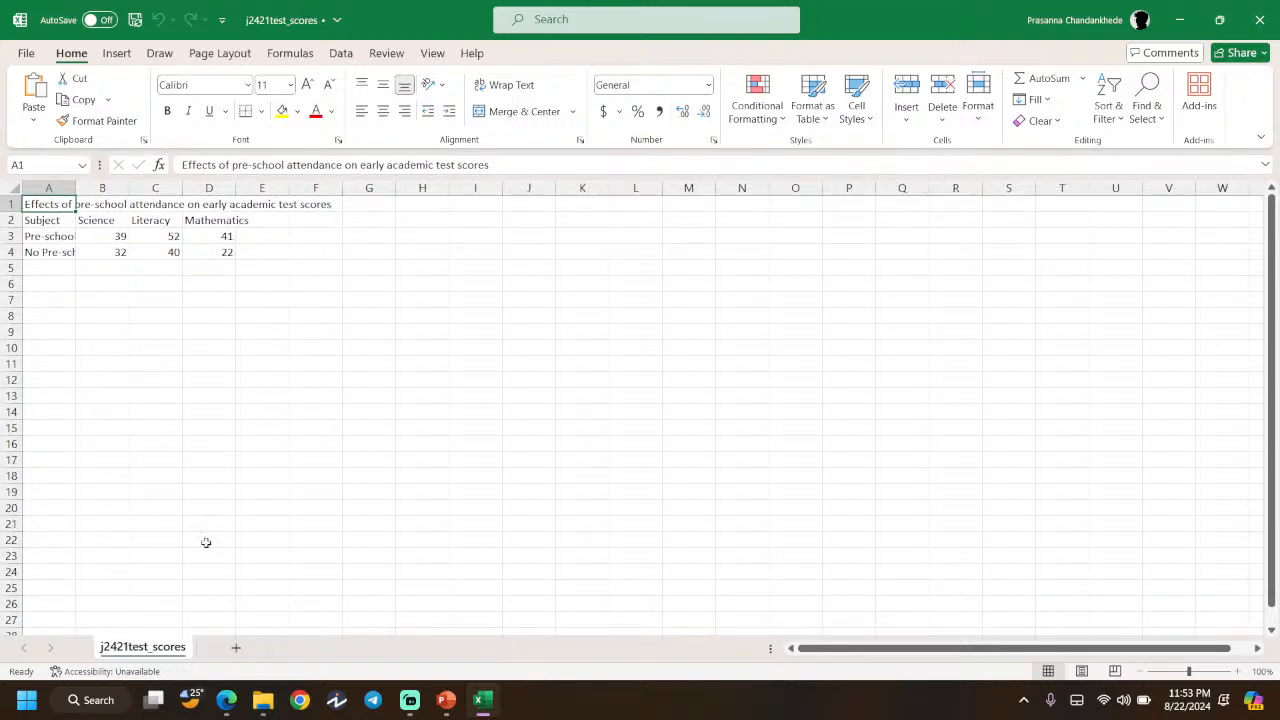
click(228, 700)
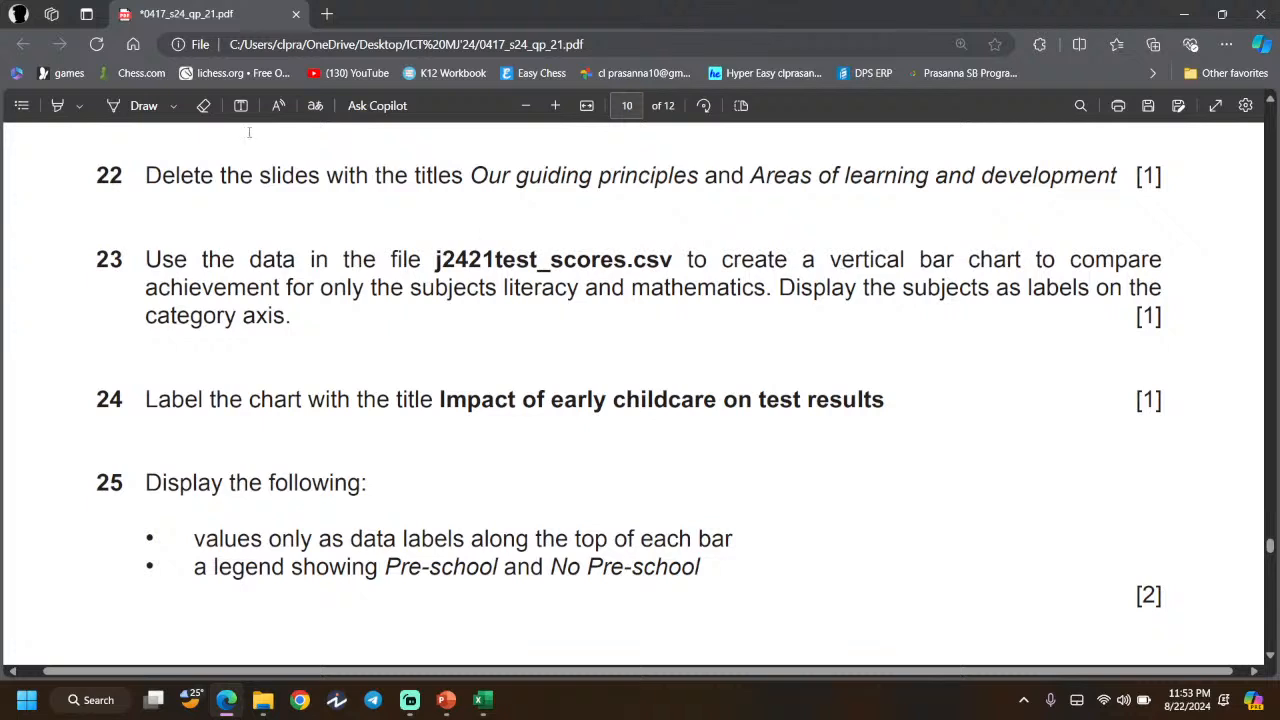
- Highlight 'create a vertical bar chart' in question 23 in pink
click(57, 105)
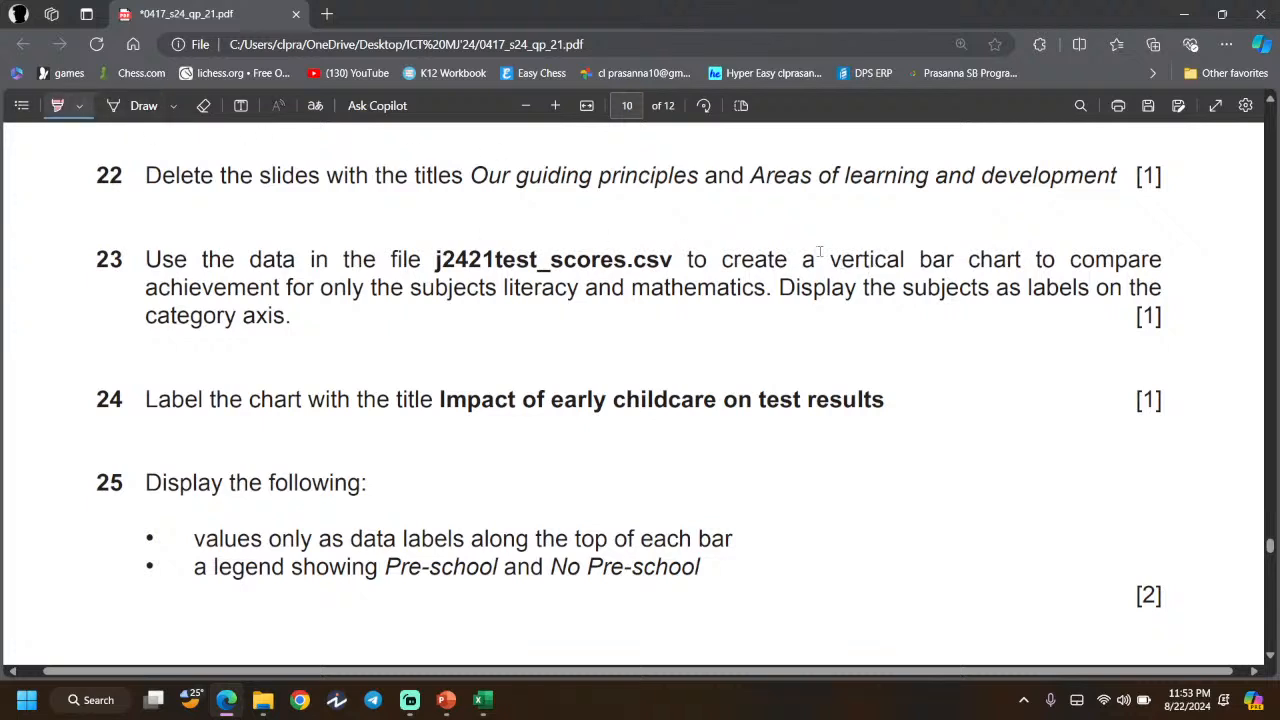
drag(724, 262, 1021, 259)
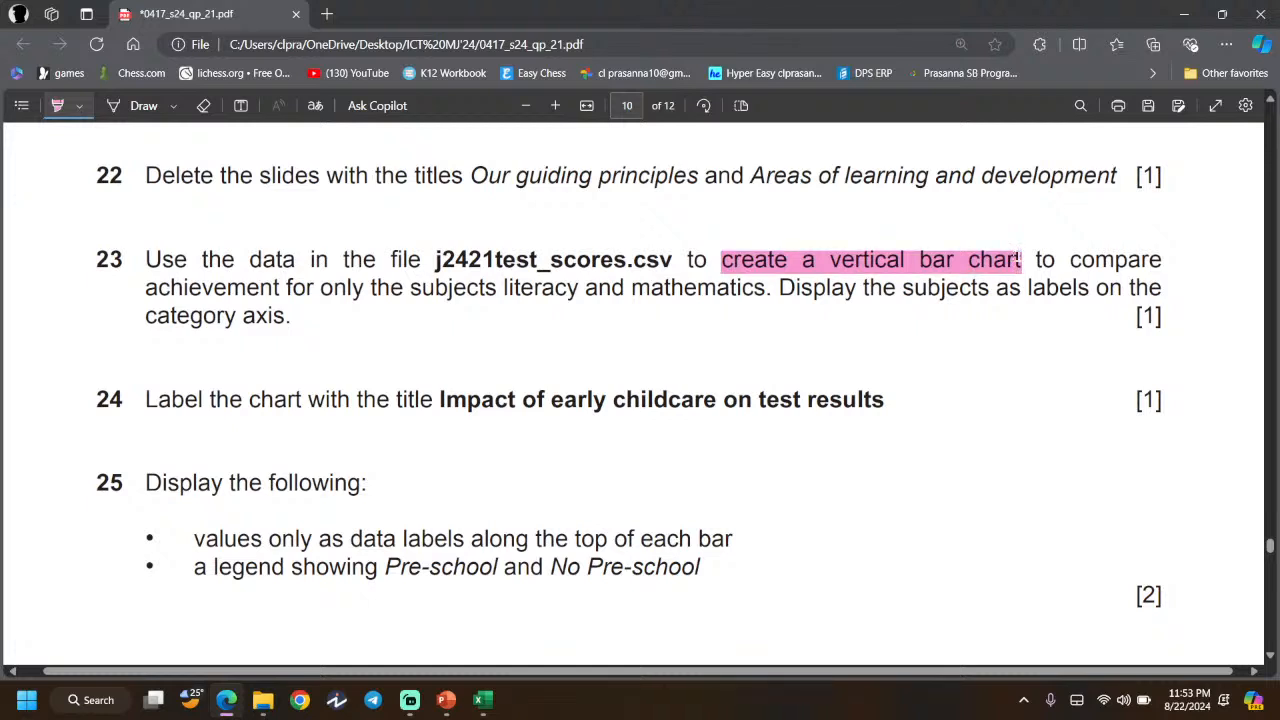
click(141, 108)
click(113, 105)
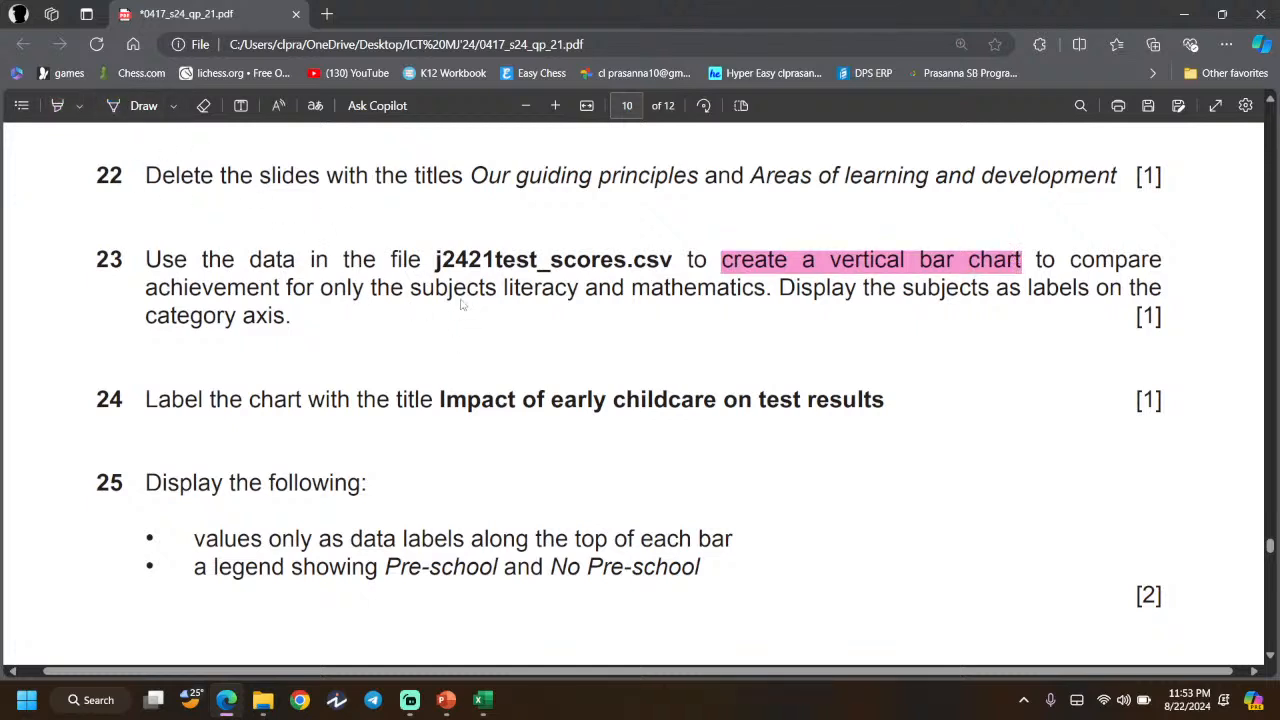
- Select the literacy and mathematics and subject-label phrases in question 23, then launch Chrome
drag(502, 288, 775, 288)
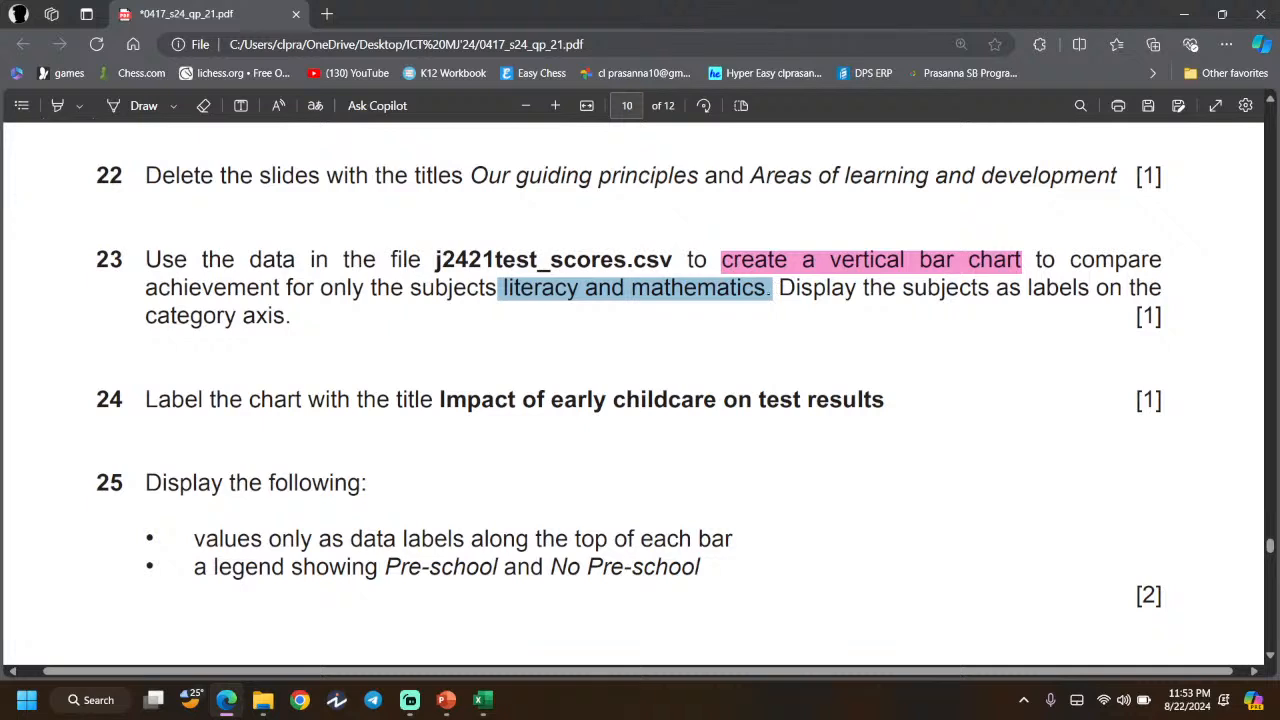
drag(900, 288, 1092, 289)
click(768, 337)
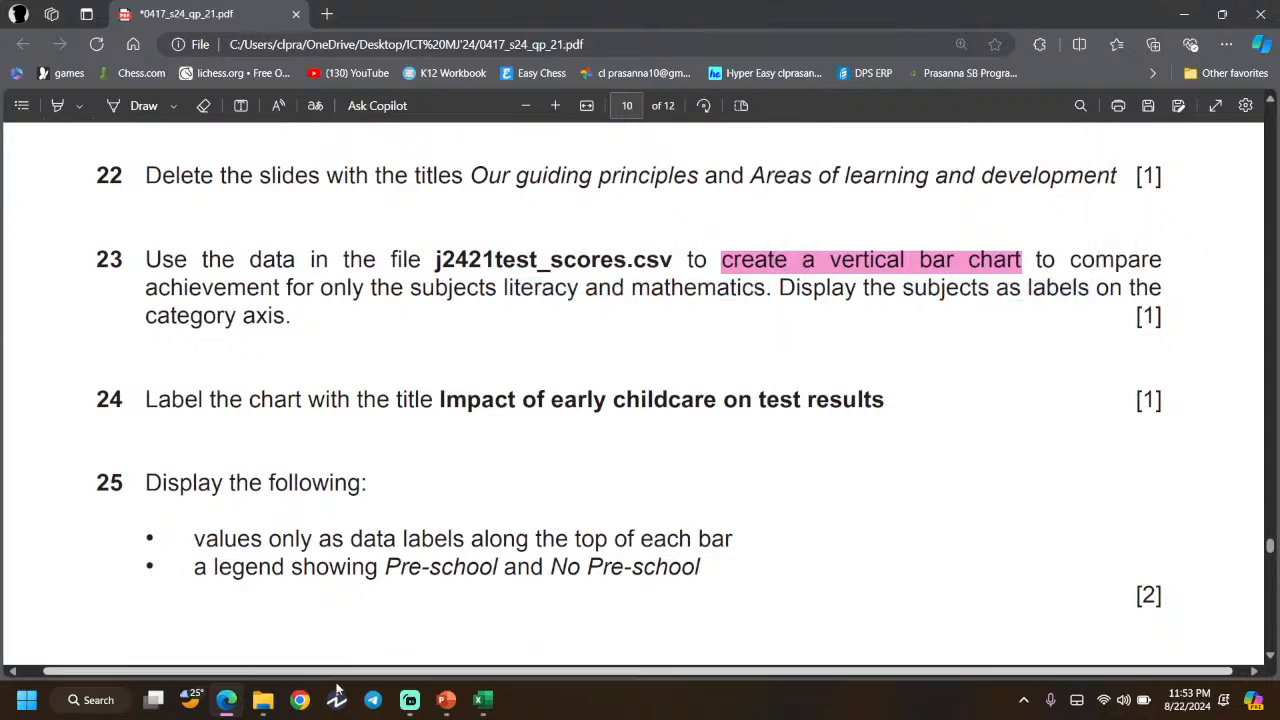
click(299, 700)
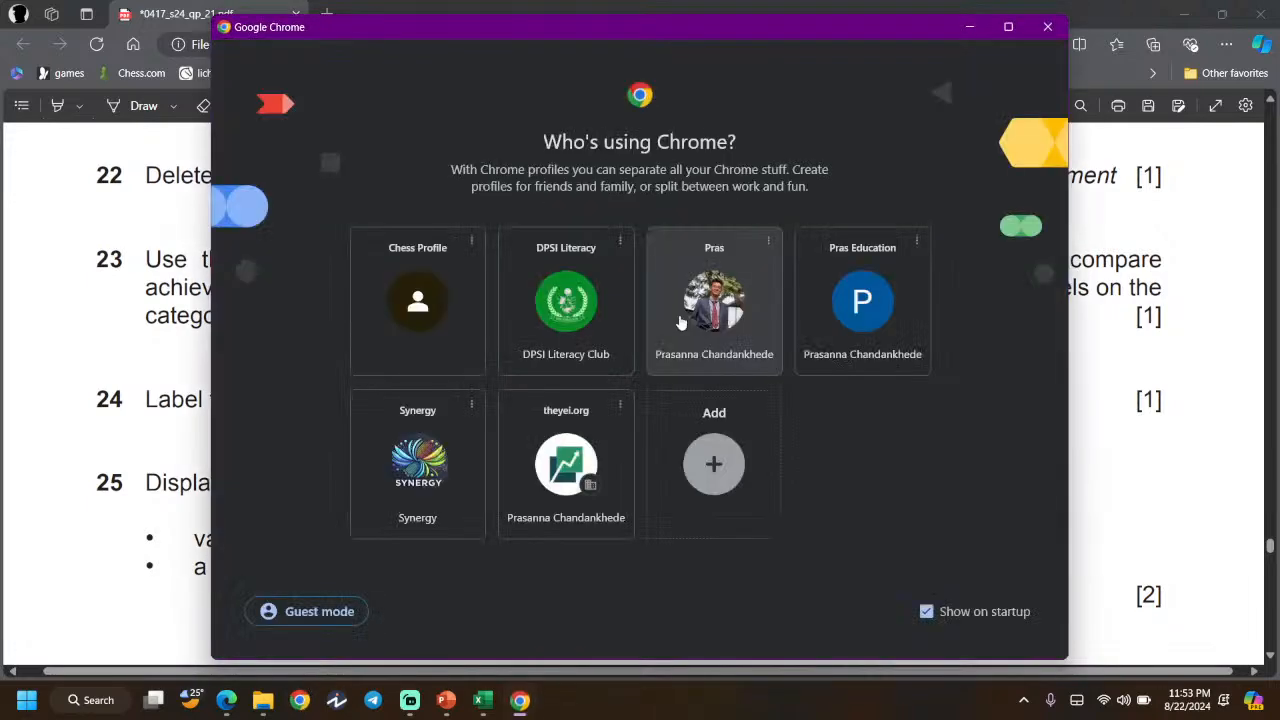
click(700, 320)
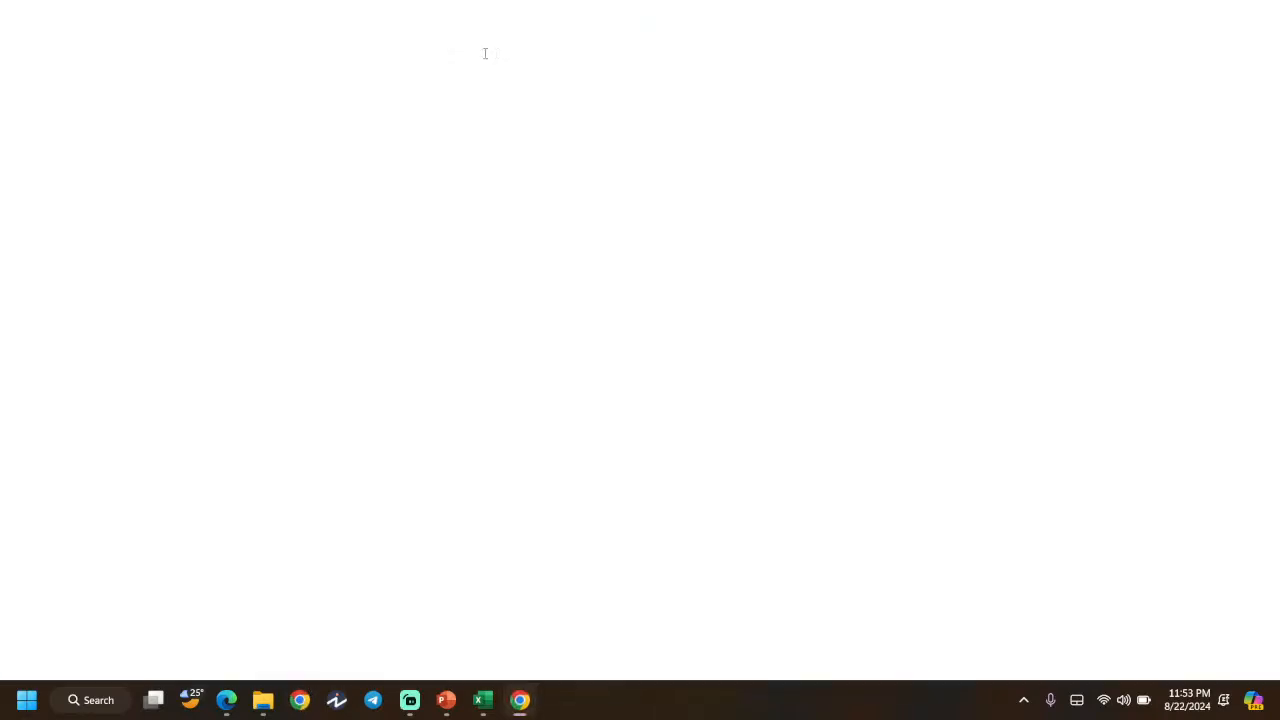
- Search Google for 'category axis' in a new tab, read the result, and return to the PDF
click(243, 17)
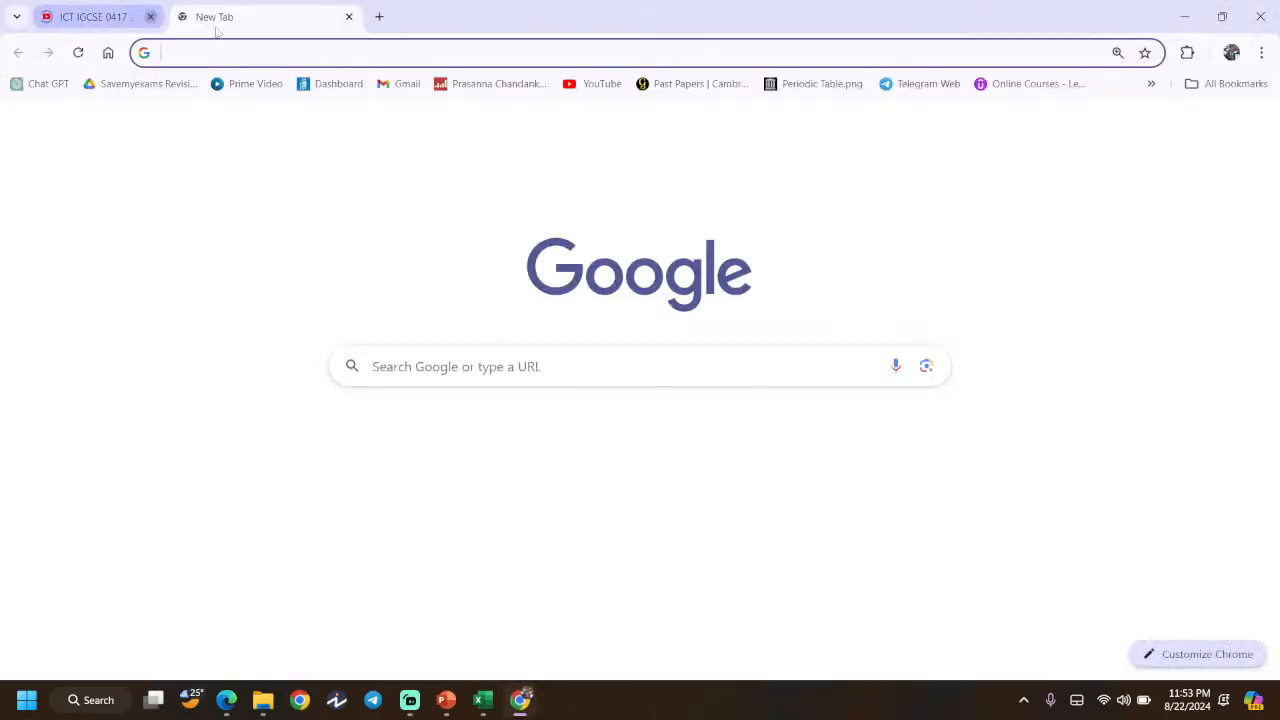
click(182, 17)
text(category axiz)
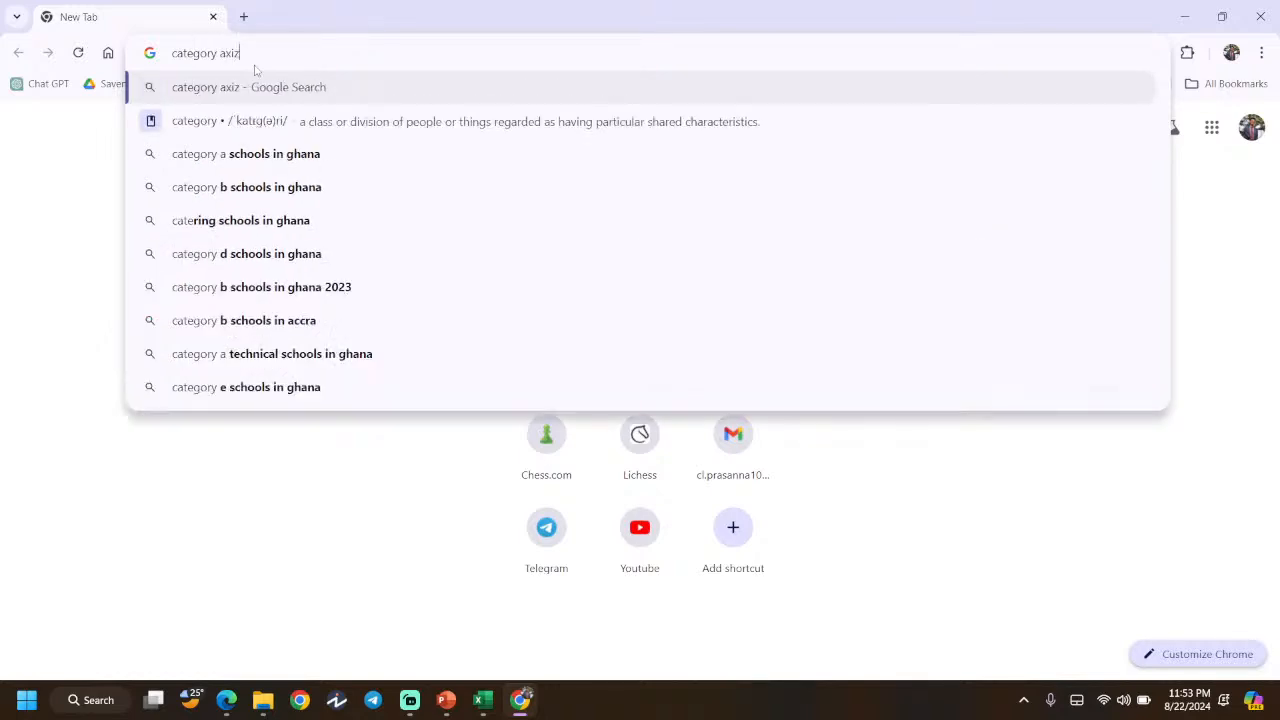
key(BackSpace)
text(s)
key(Return)
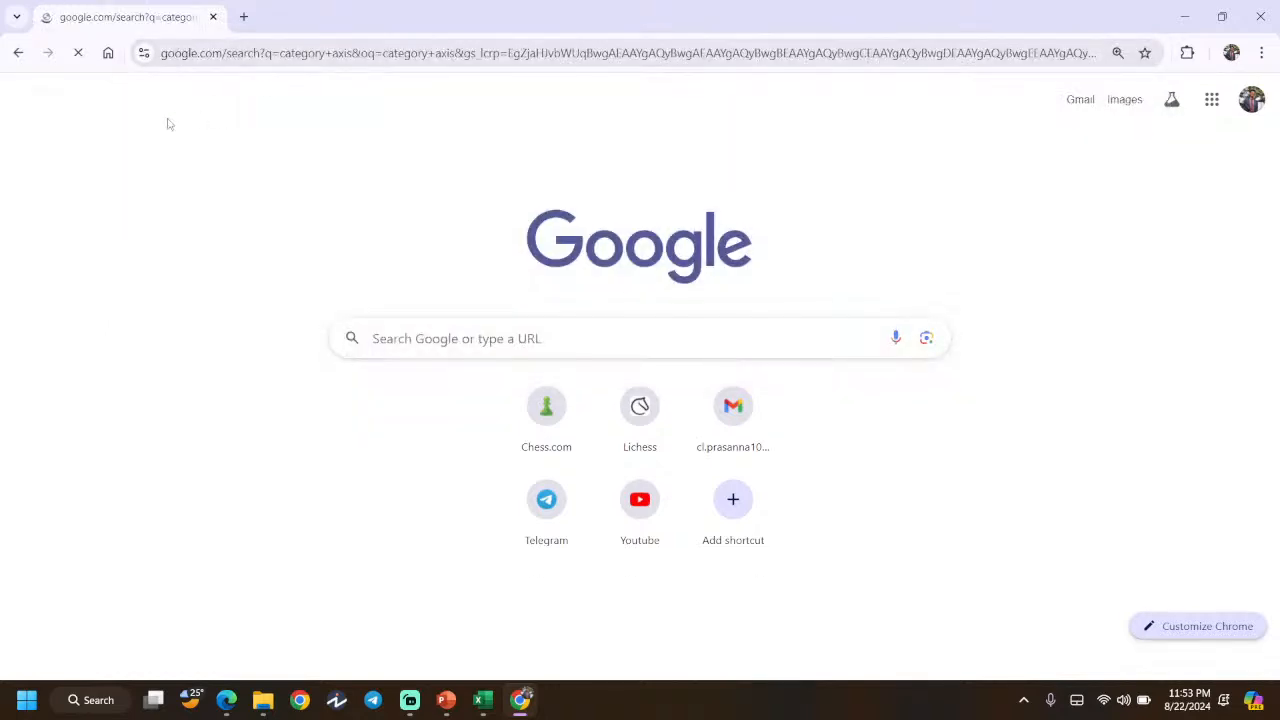
scroll(197, 308, up, 4)
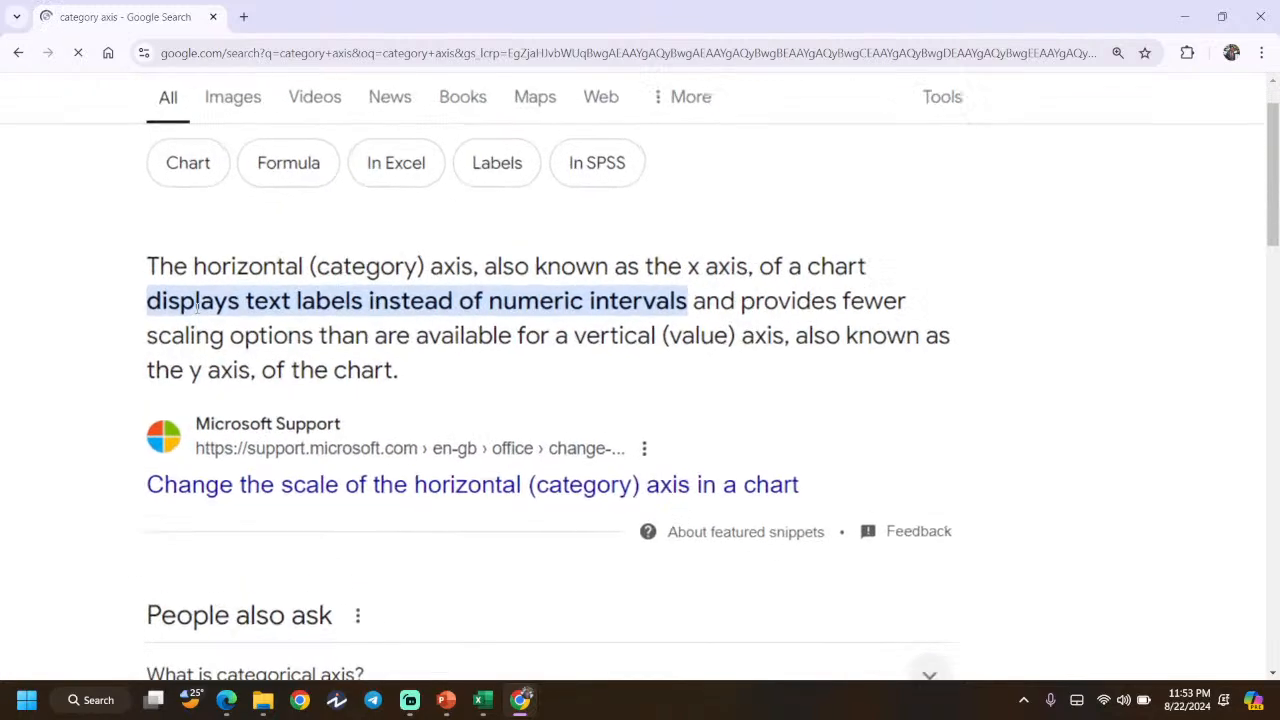
scroll(197, 308, down, 4)
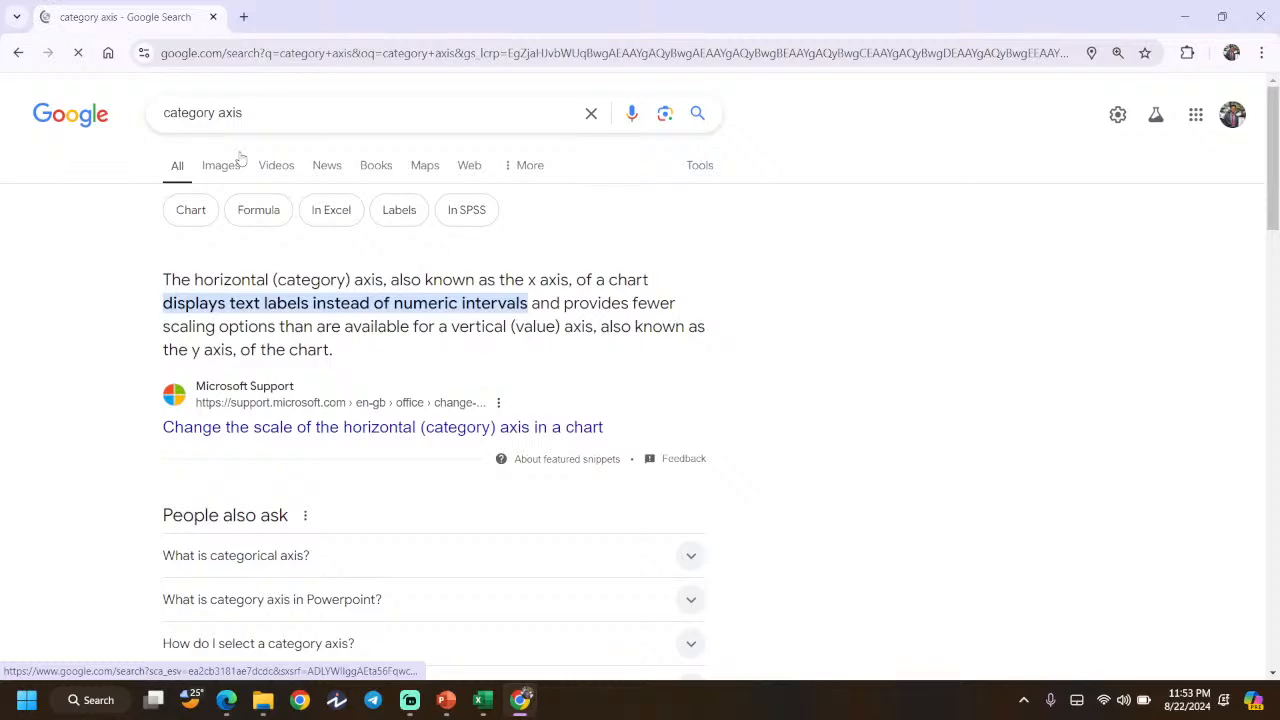
key(alt+Tab)
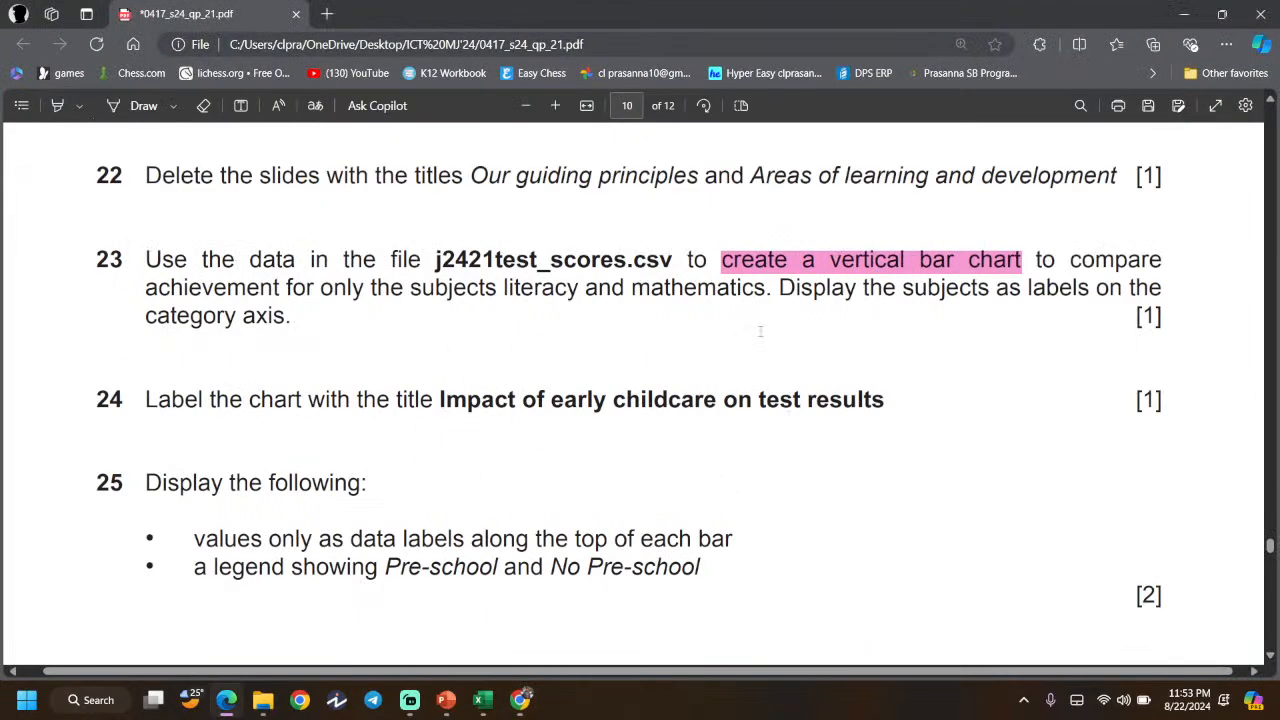
- In the test-scores workbook, AutoFit column A to fit its title
click(480, 701)
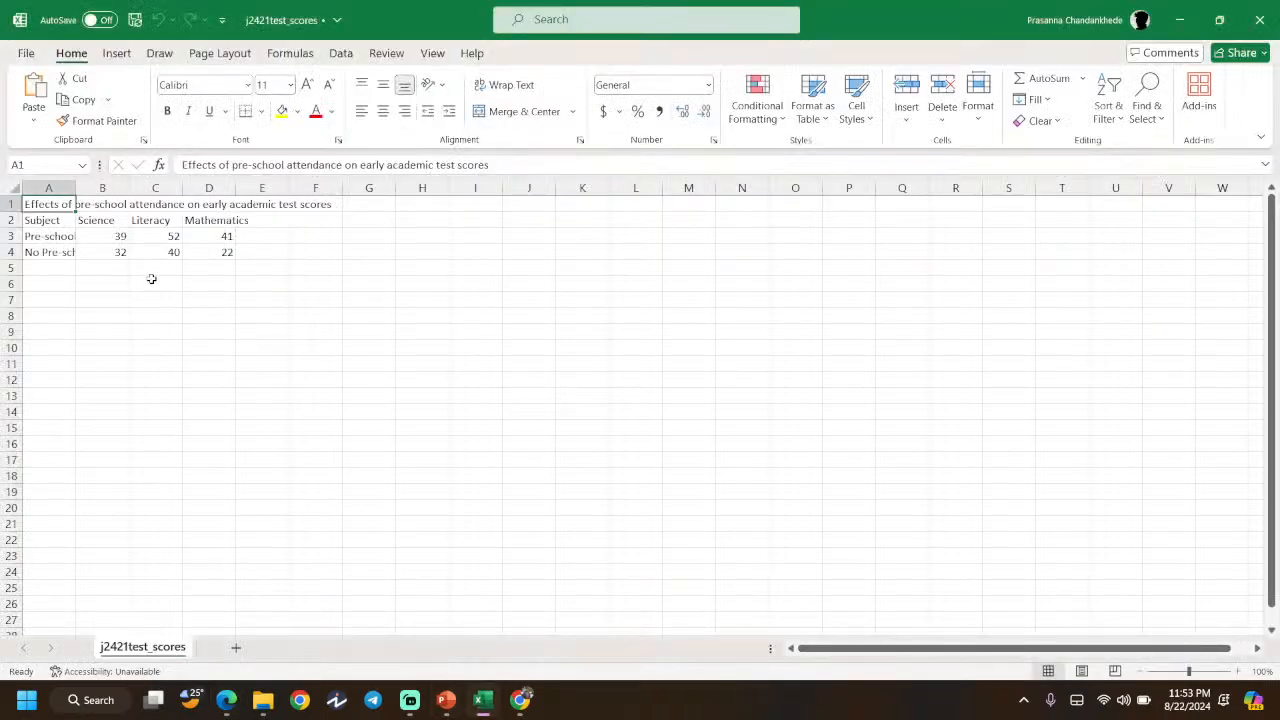
scroll(150, 305, up, 11)
drag(250, 288, 248, 367)
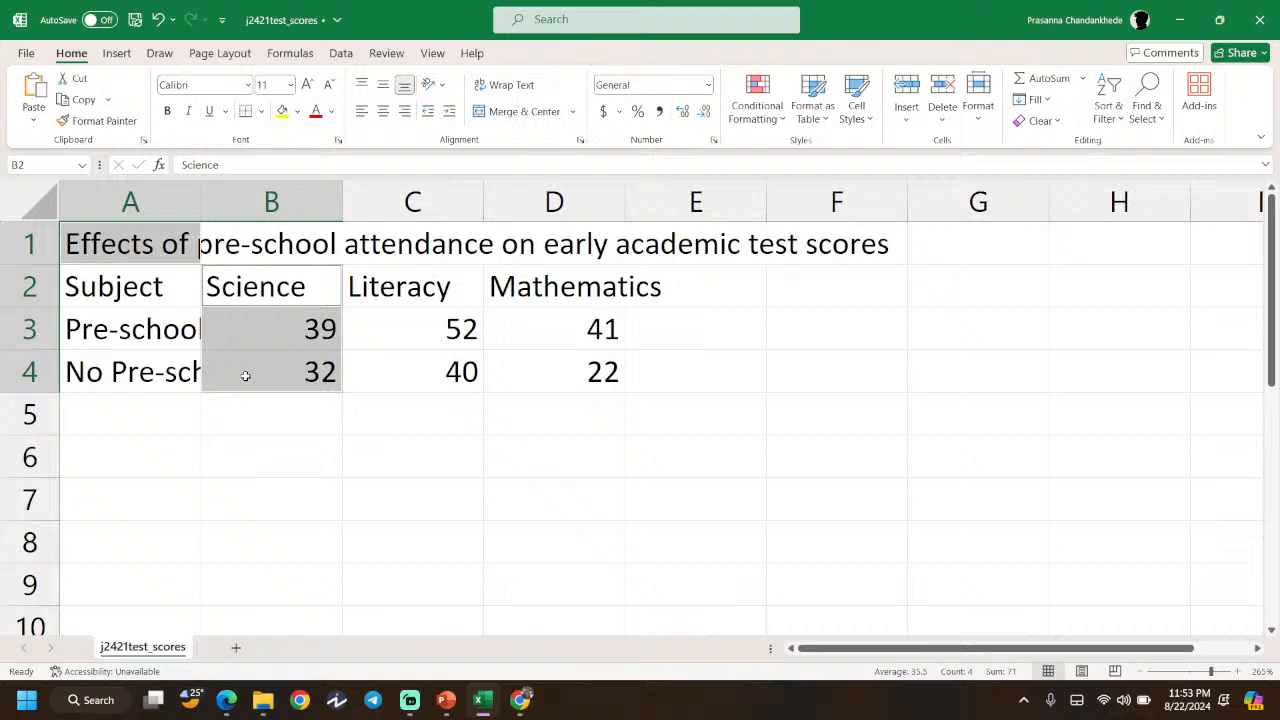
click(235, 449)
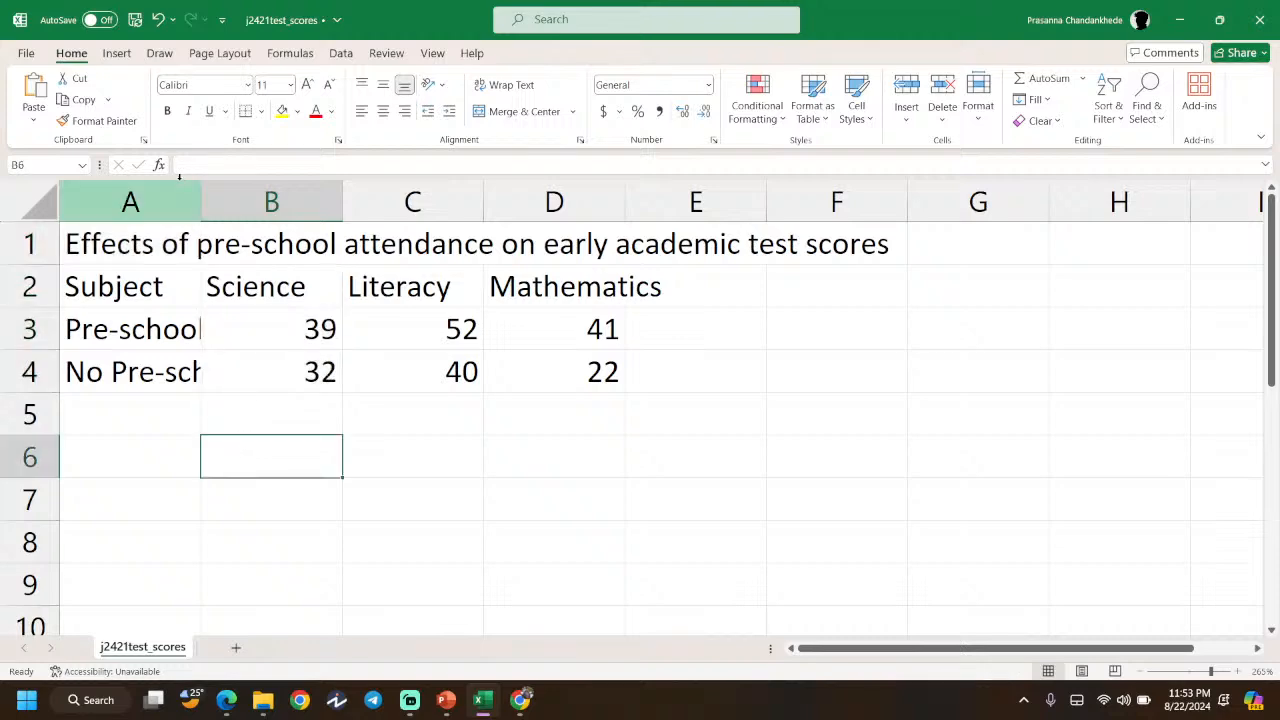
double_click(201, 200)
scroll(868, 244, down, 8)
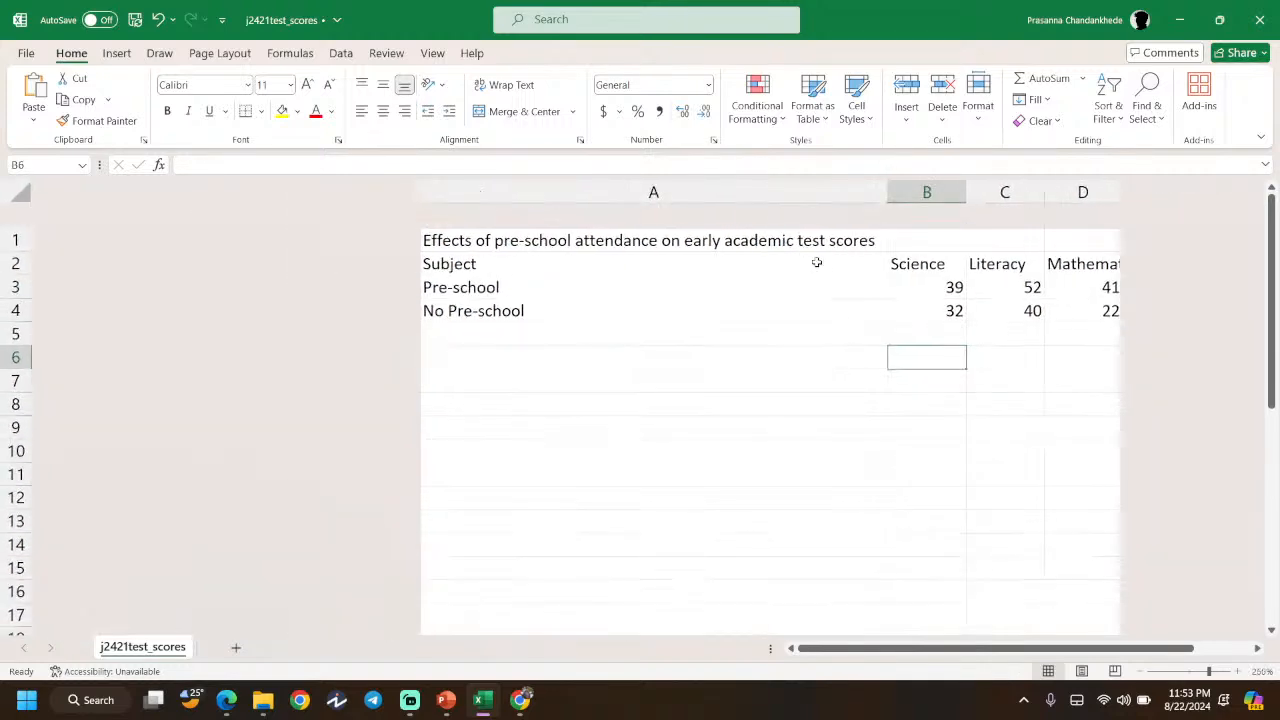
scroll(832, 327, right, 2)
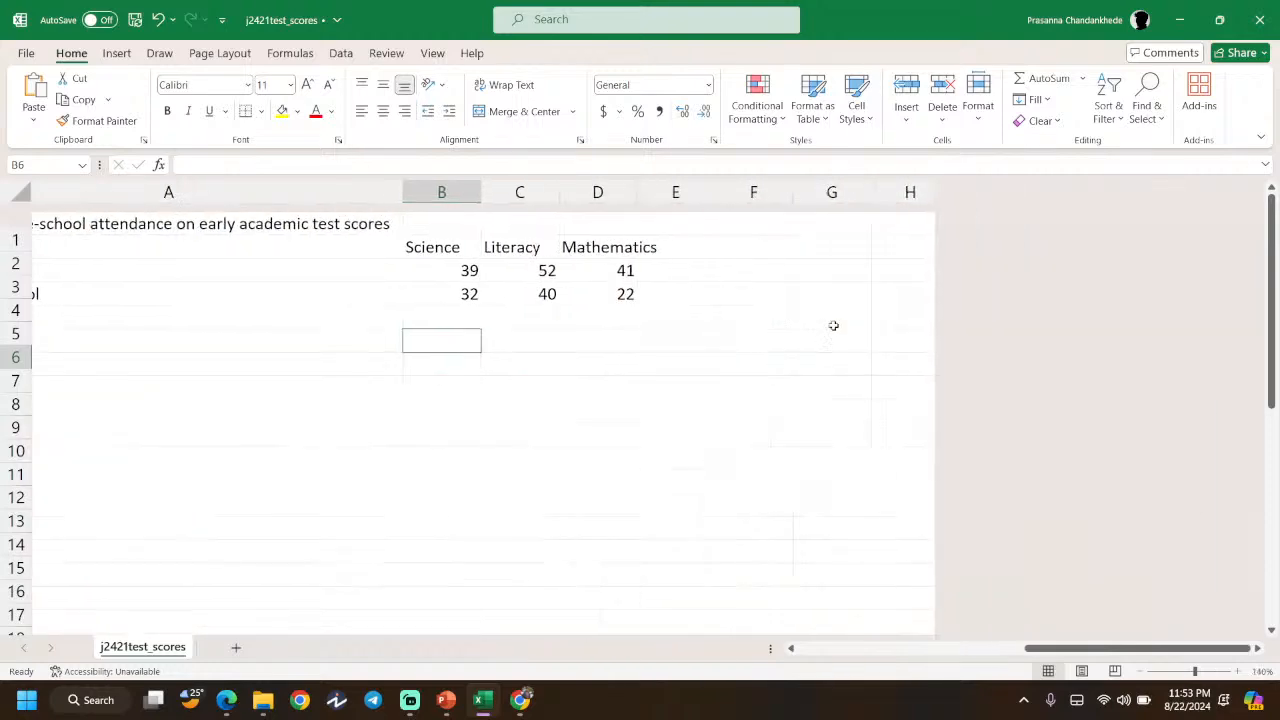
scroll(477, 251, left, 2)
scroll(664, 274, right, 1)
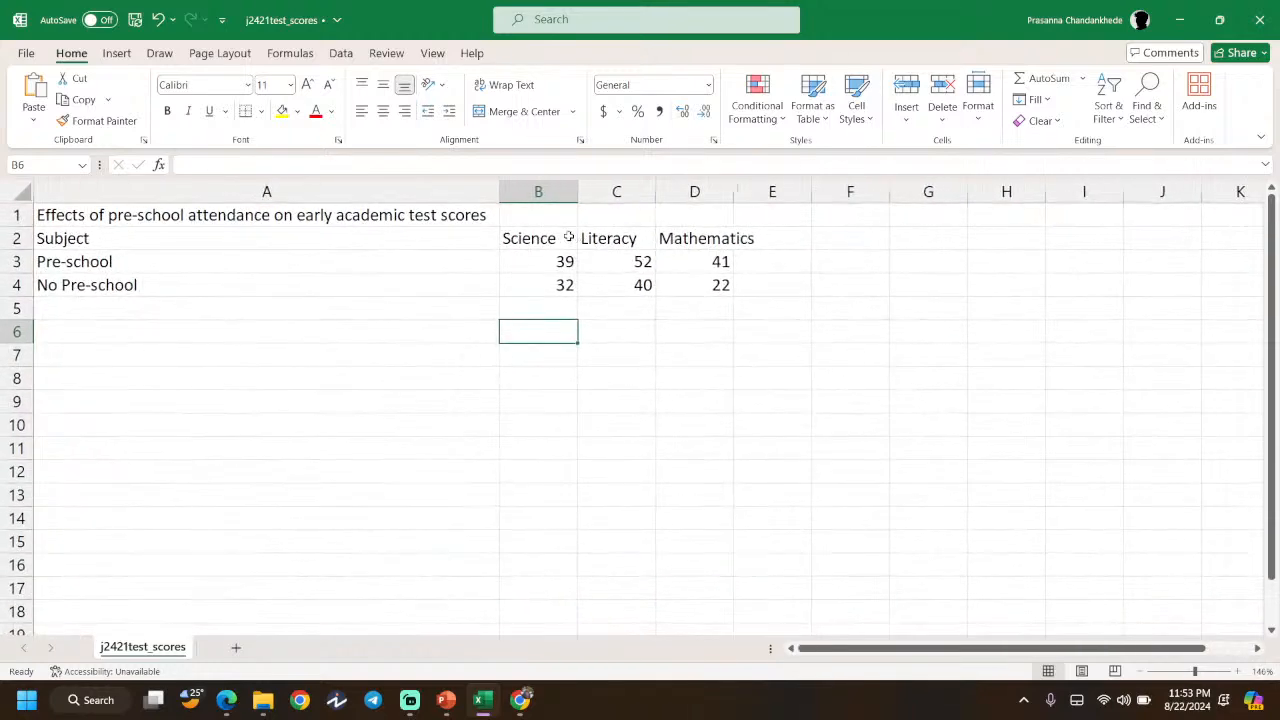
- Clear the Science scores from B2:B4 and try moving Literacy and Mathematics into column B
drag(567, 240, 560, 285)
key(Delete)
click(689, 354)
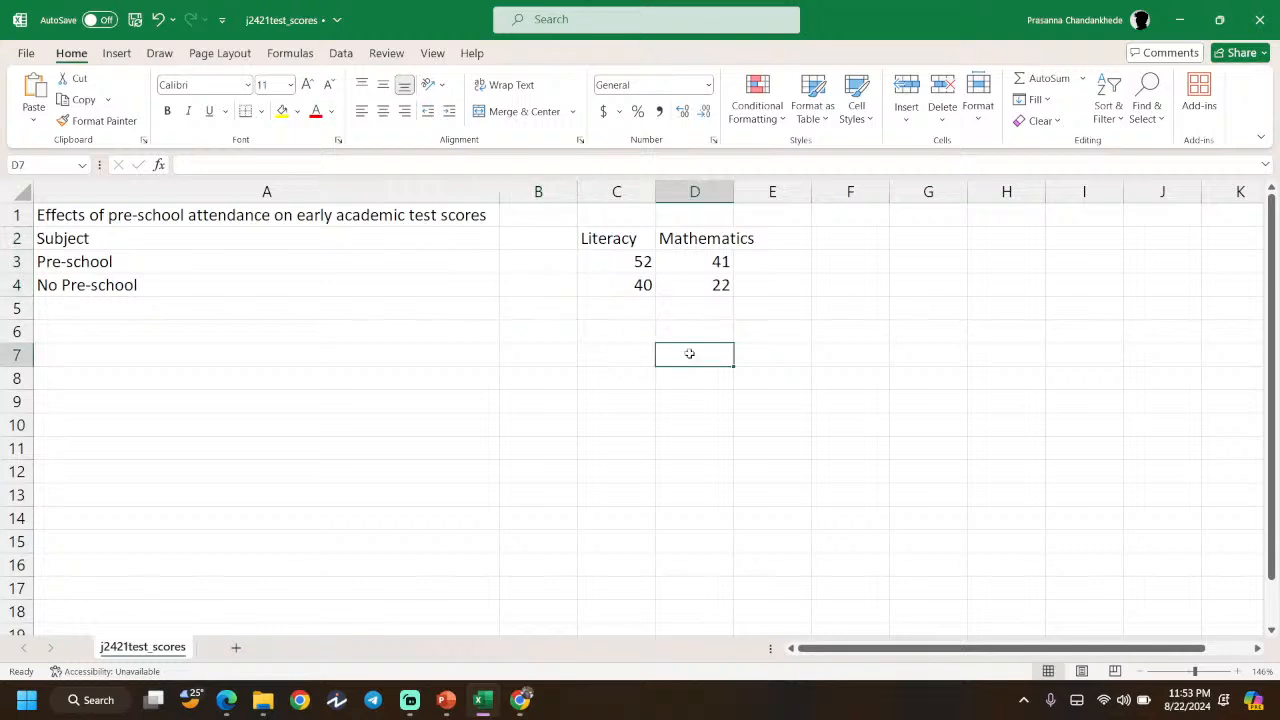
drag(712, 287, 591, 237)
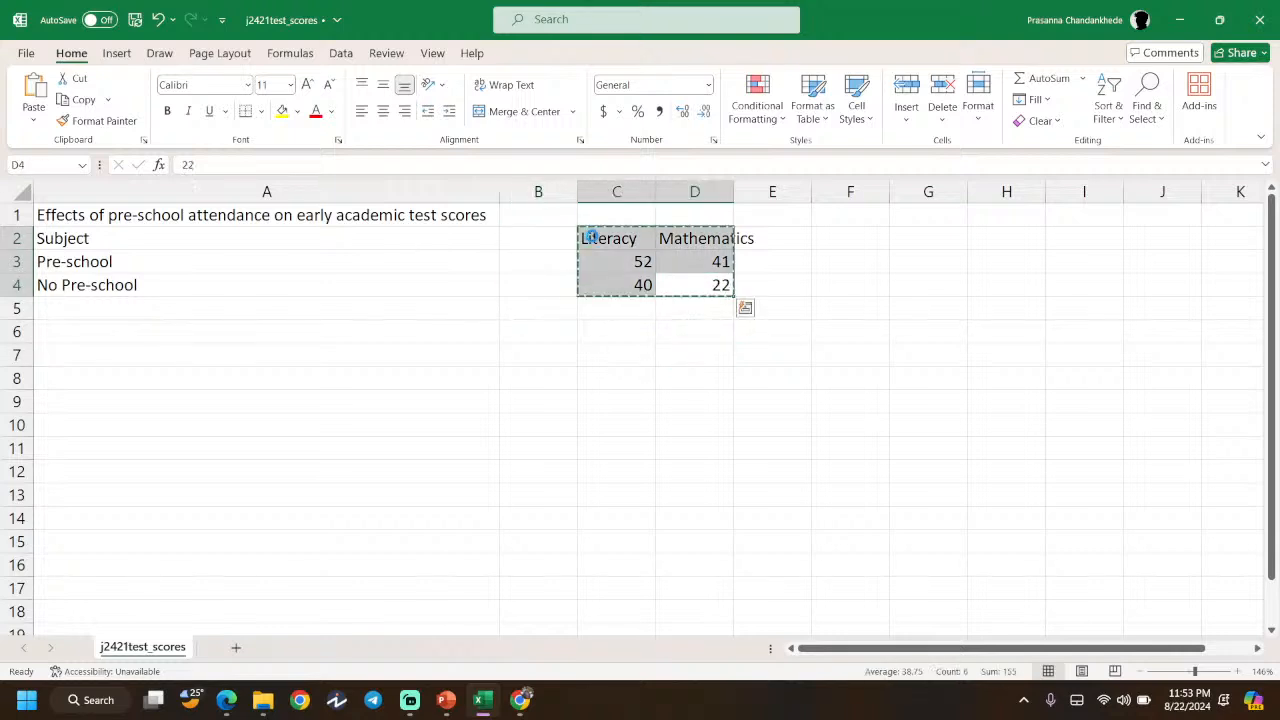
key(ctrl+c)
ctrl+click(543, 238)
key(ctrl+v)
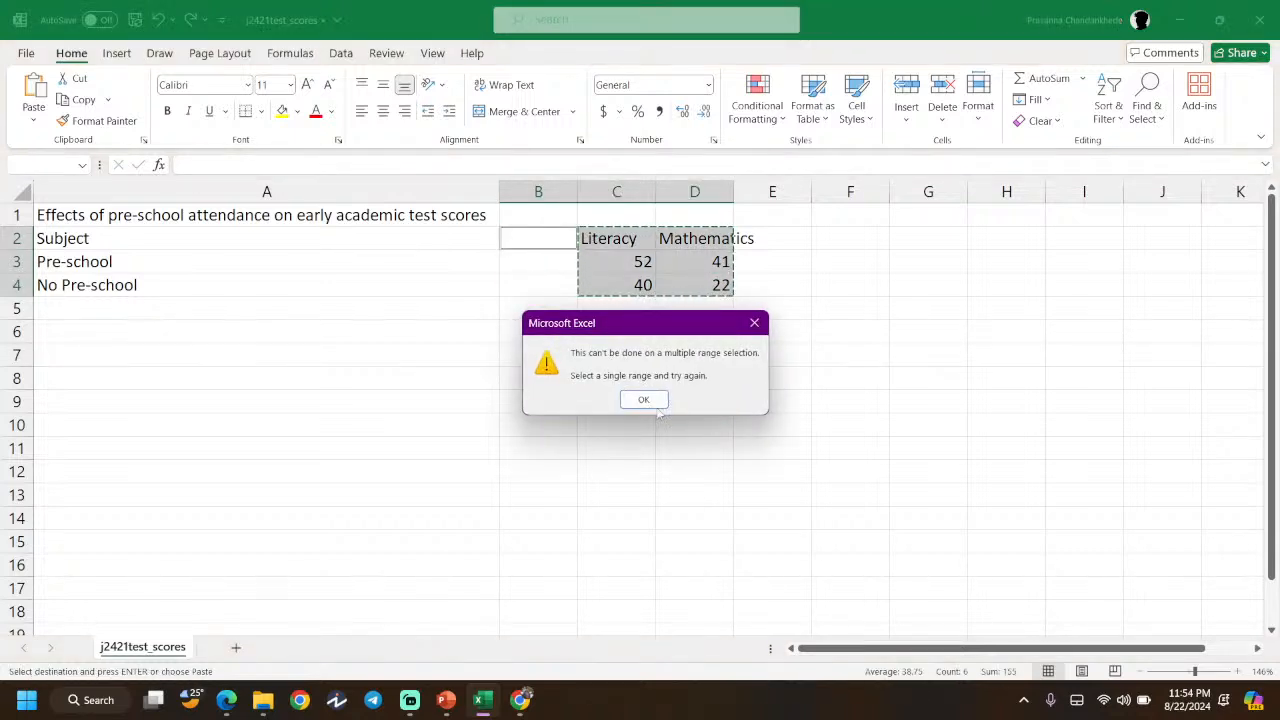
click(755, 324)
click(664, 362)
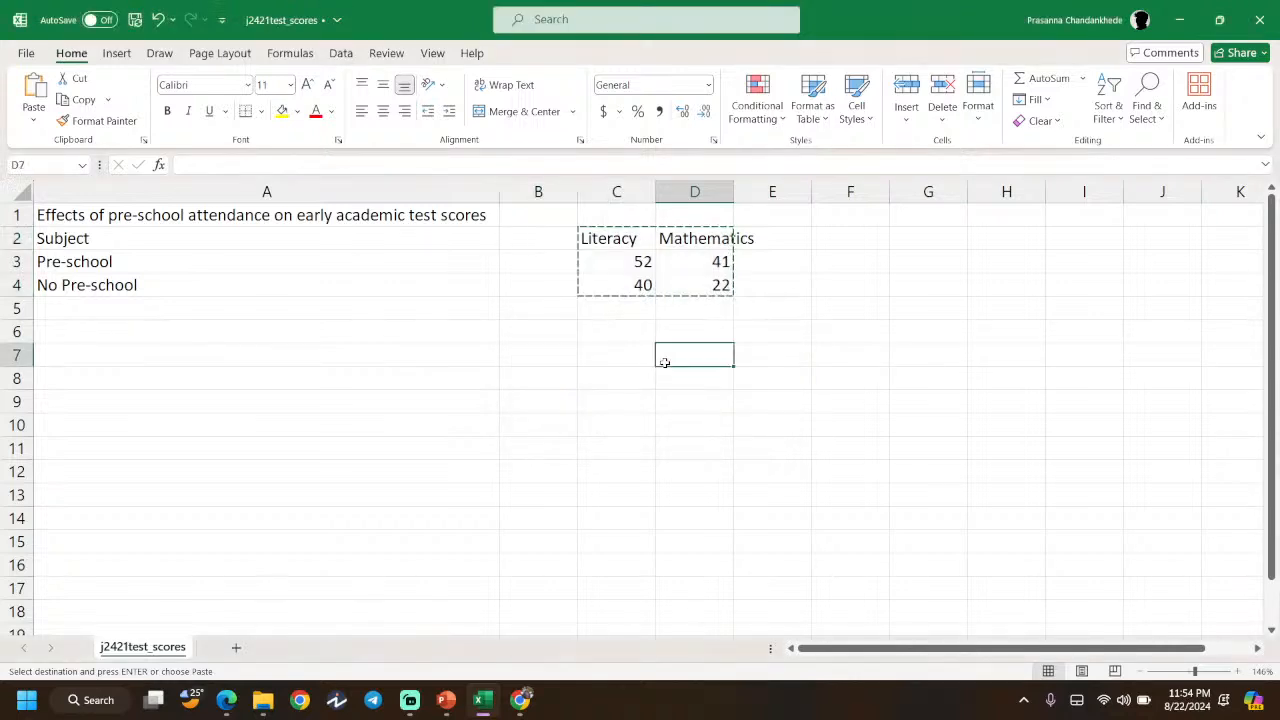
- Paste the Literacy data into B2:B4, dismissing the multiple-selection errors
drag(619, 240, 607, 284)
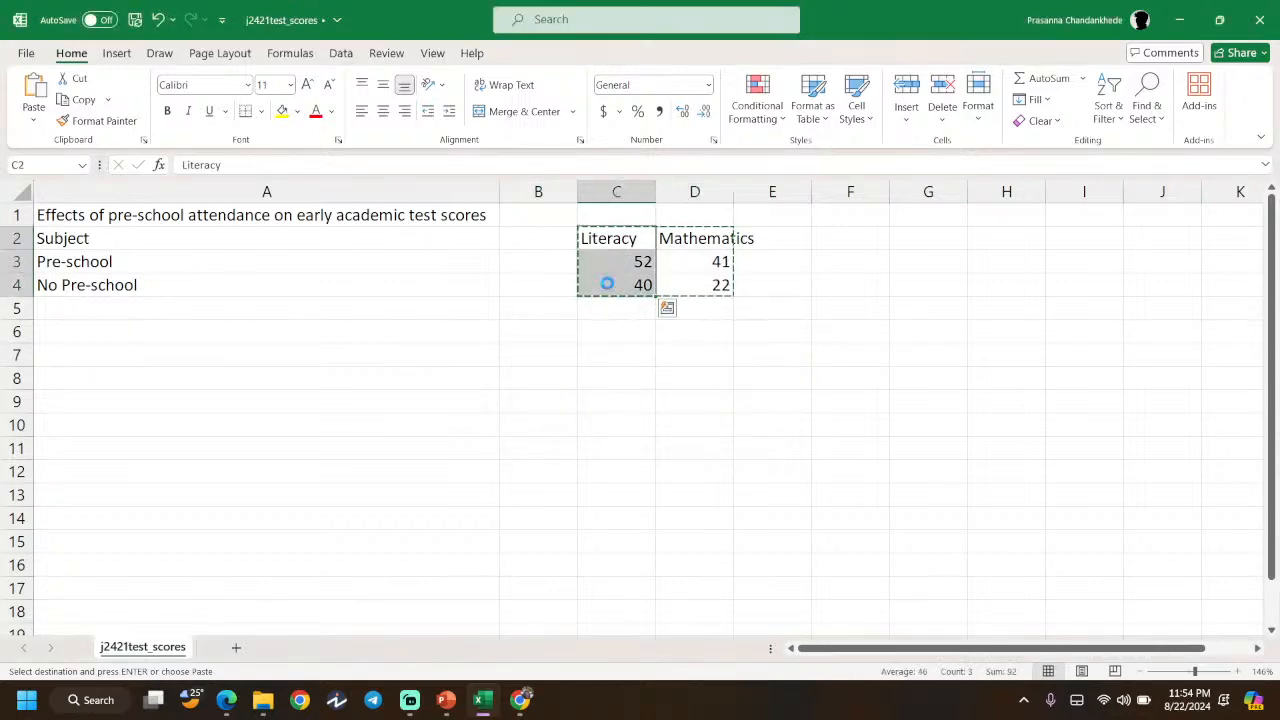
click(543, 237)
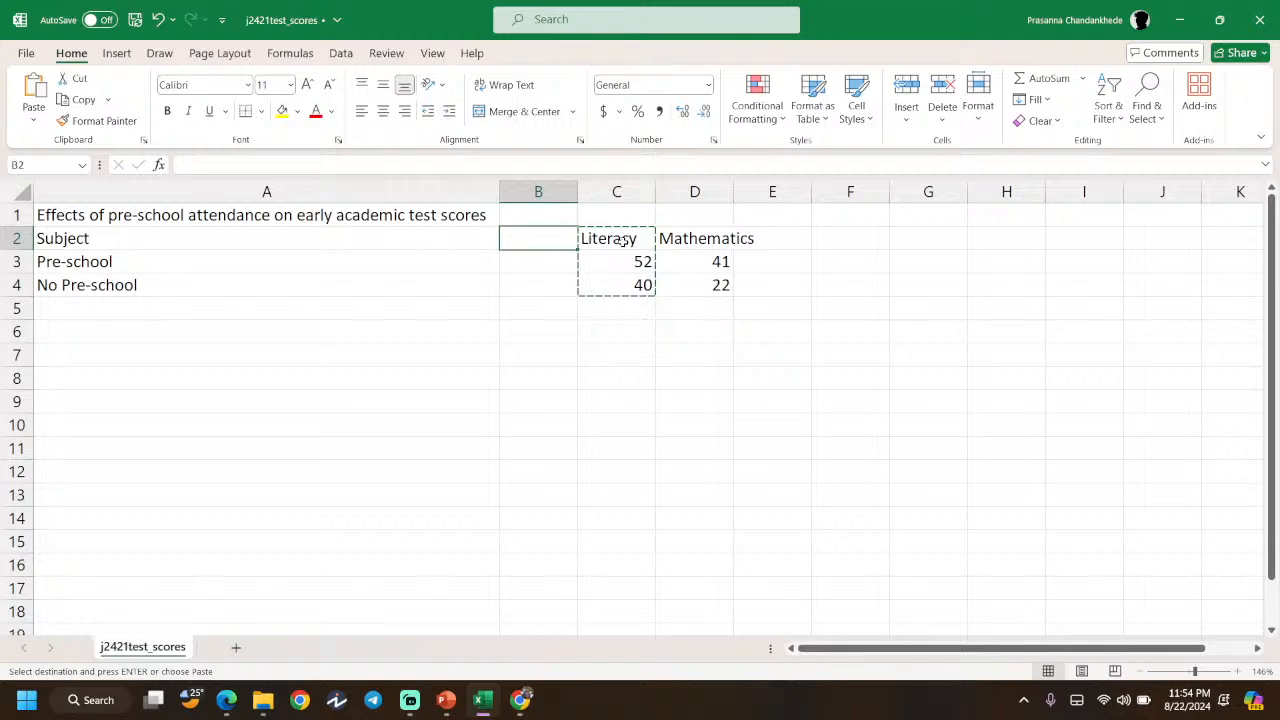
key(ctrl+v)
drag(665, 240, 713, 290)
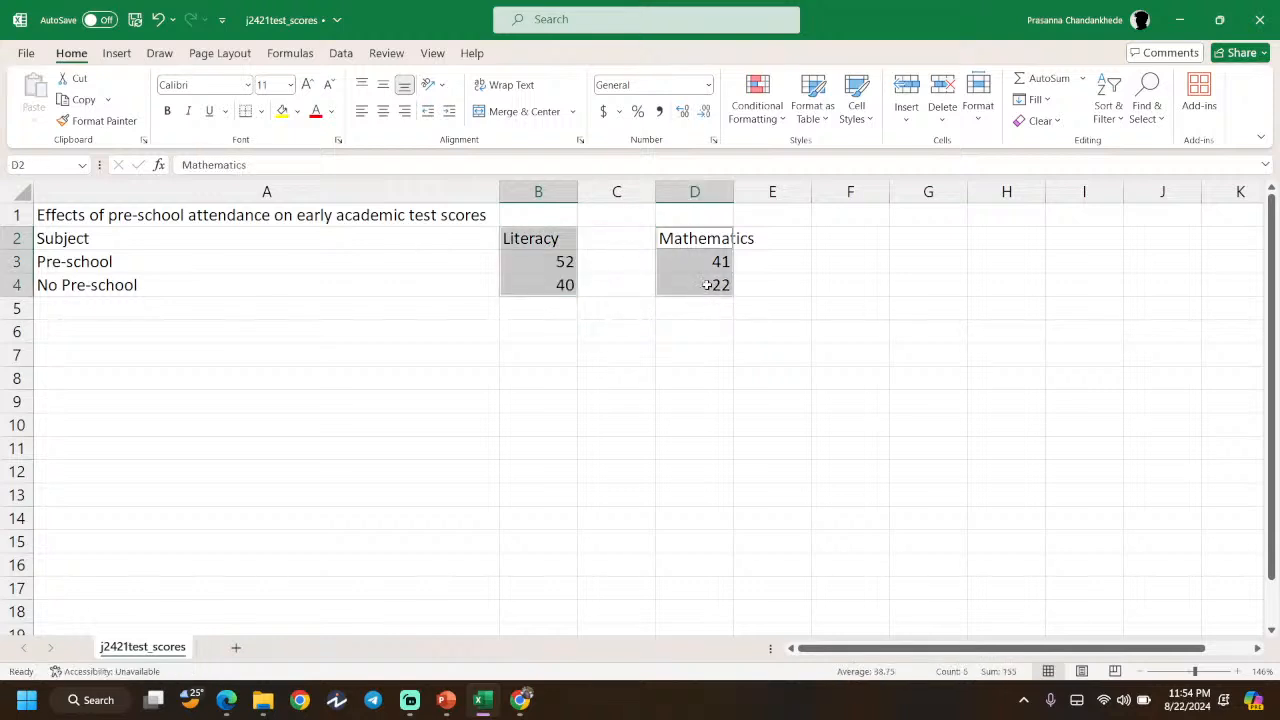
key(ctrl+x)
click(644, 399)
key(ctrl+x)
click(644, 399)
click(620, 240)
- Move the Mathematics data into C2:C4 and clear the leftover cells in column D
drag(710, 240, 709, 285)
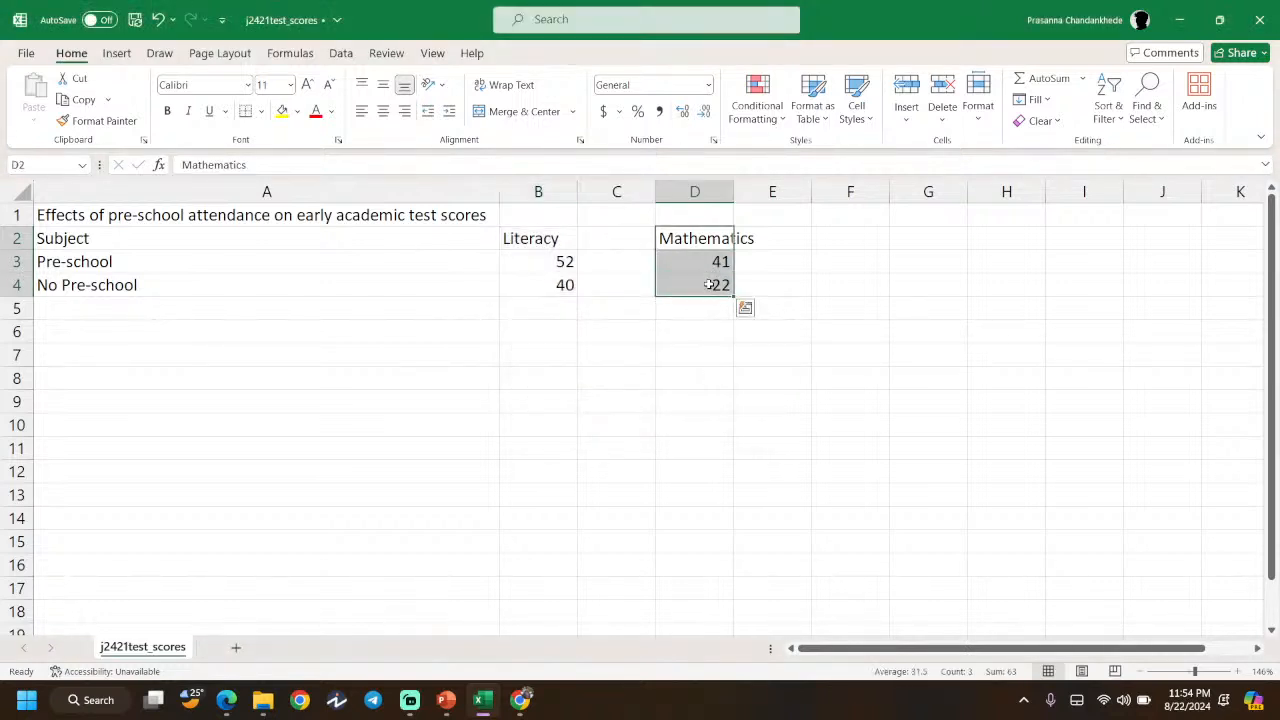
key(ctrl+c)
click(629, 240)
key(ctrl+v)
click(718, 340)
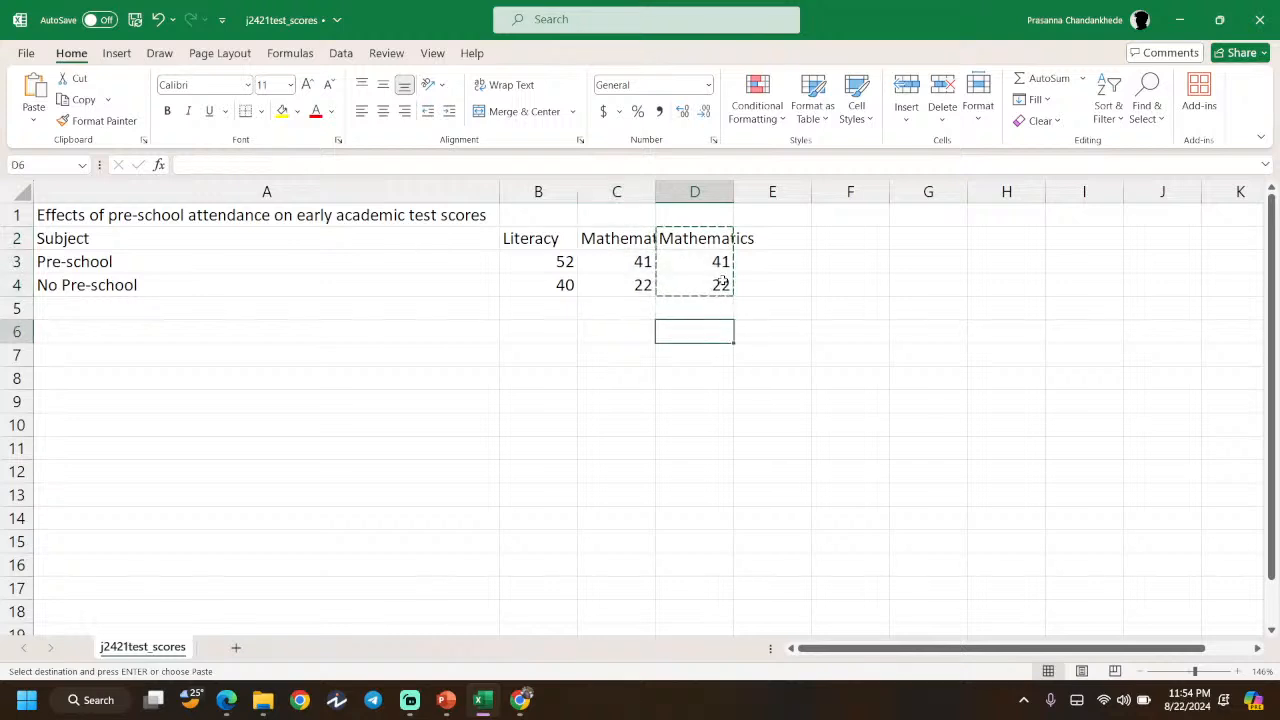
drag(722, 283, 707, 242)
key(ctrl+v)
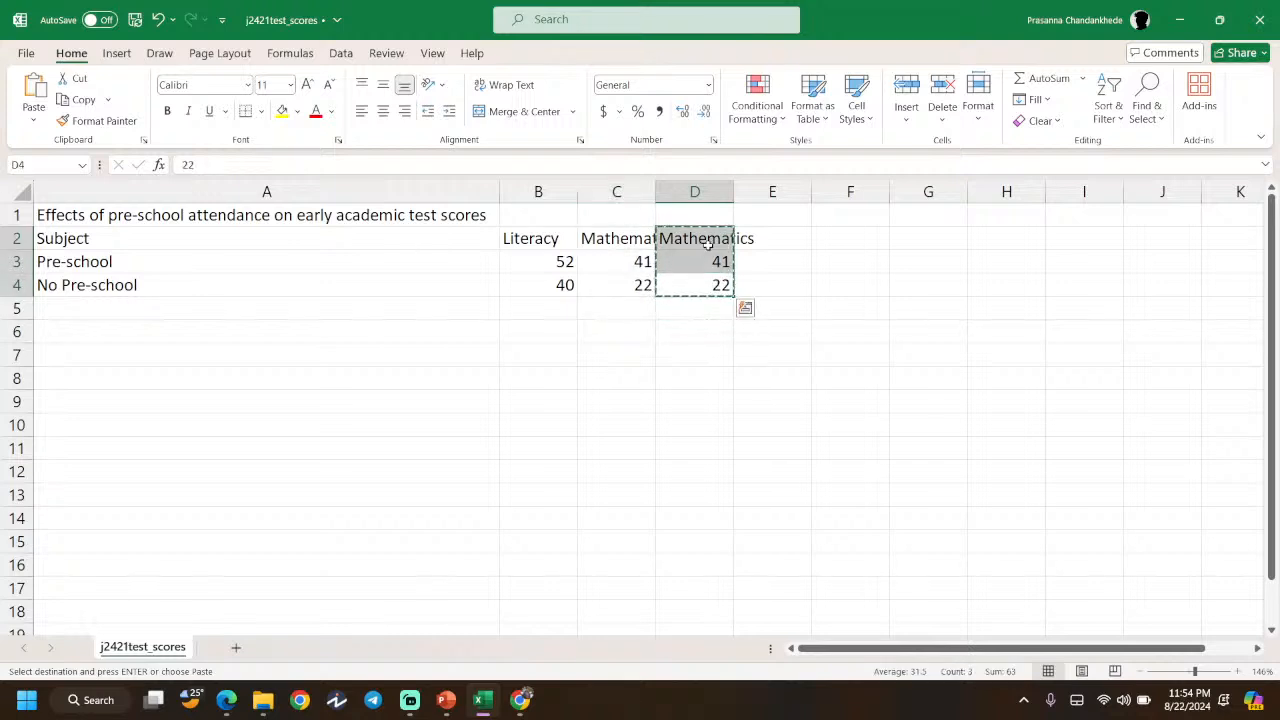
key(Delete)
click(720, 385)
- AutoFit columns B and C to the Literacy and Mathematics headings
double_click(656, 191)
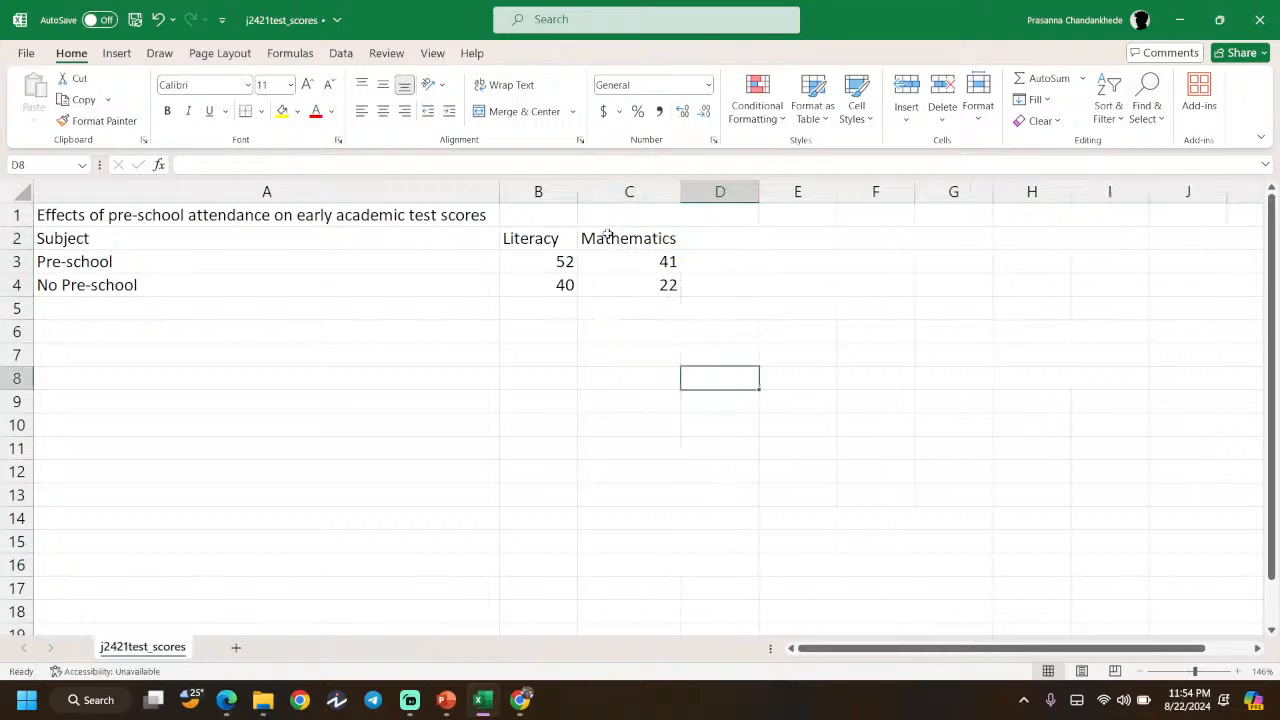
double_click(577, 191)
click(585, 191)
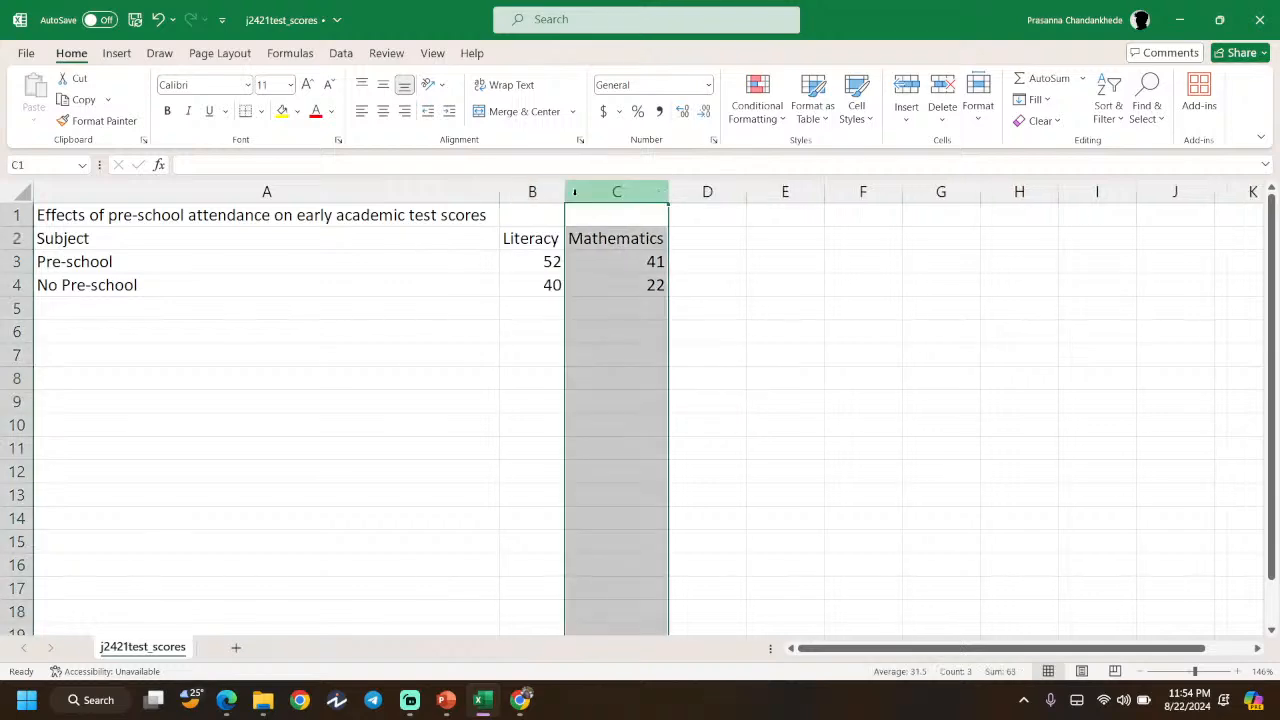
click(741, 327)
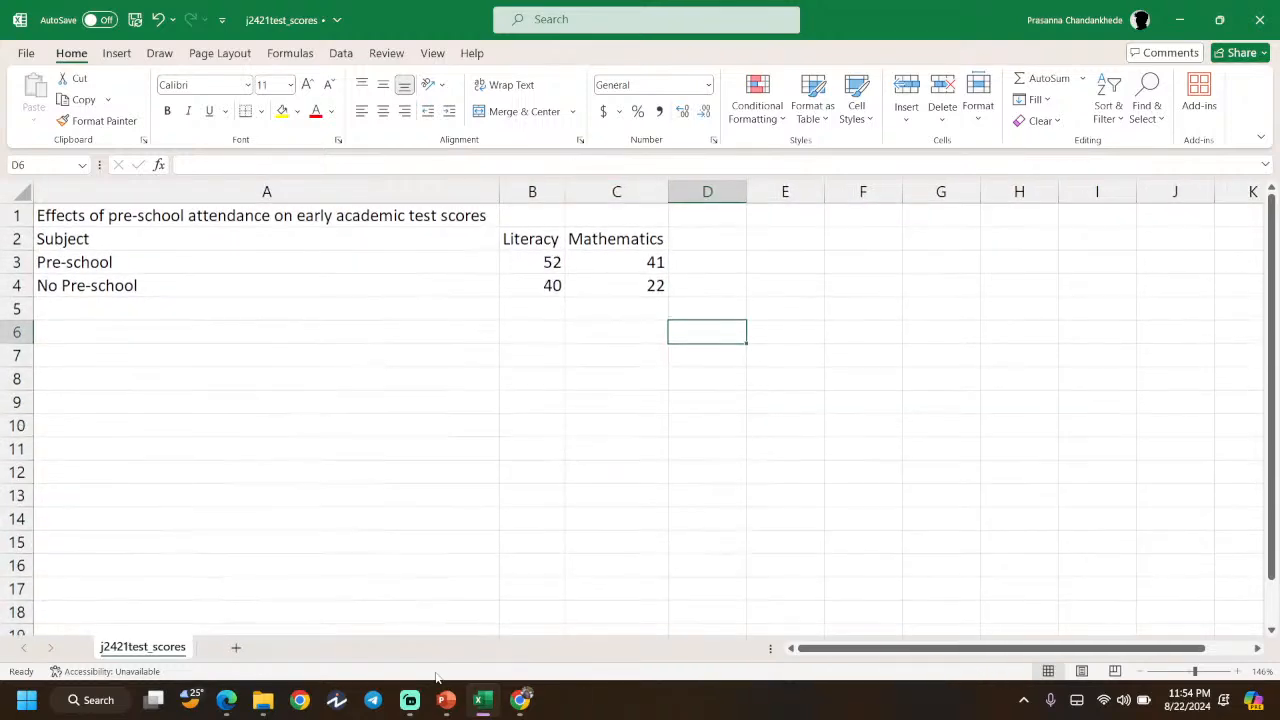
- Return to the exam paper and select the word 'achievement' in the question
click(447, 700)
click(450, 702)
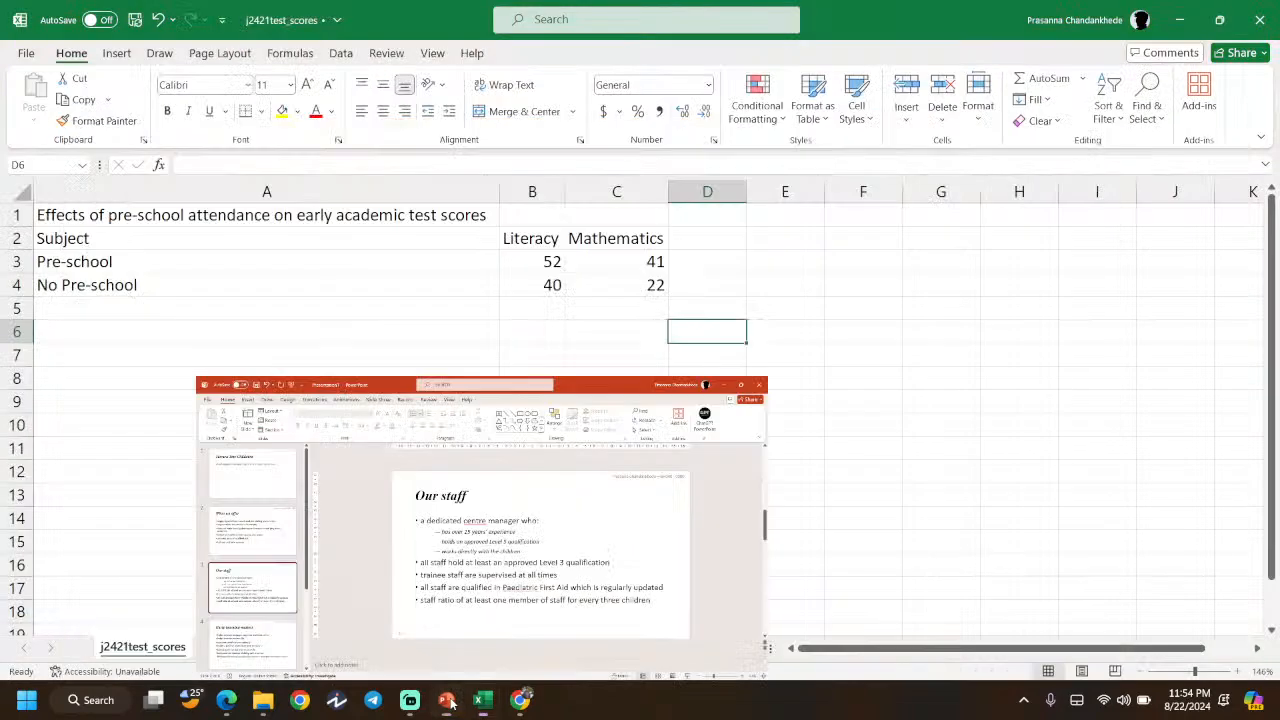
click(226, 702)
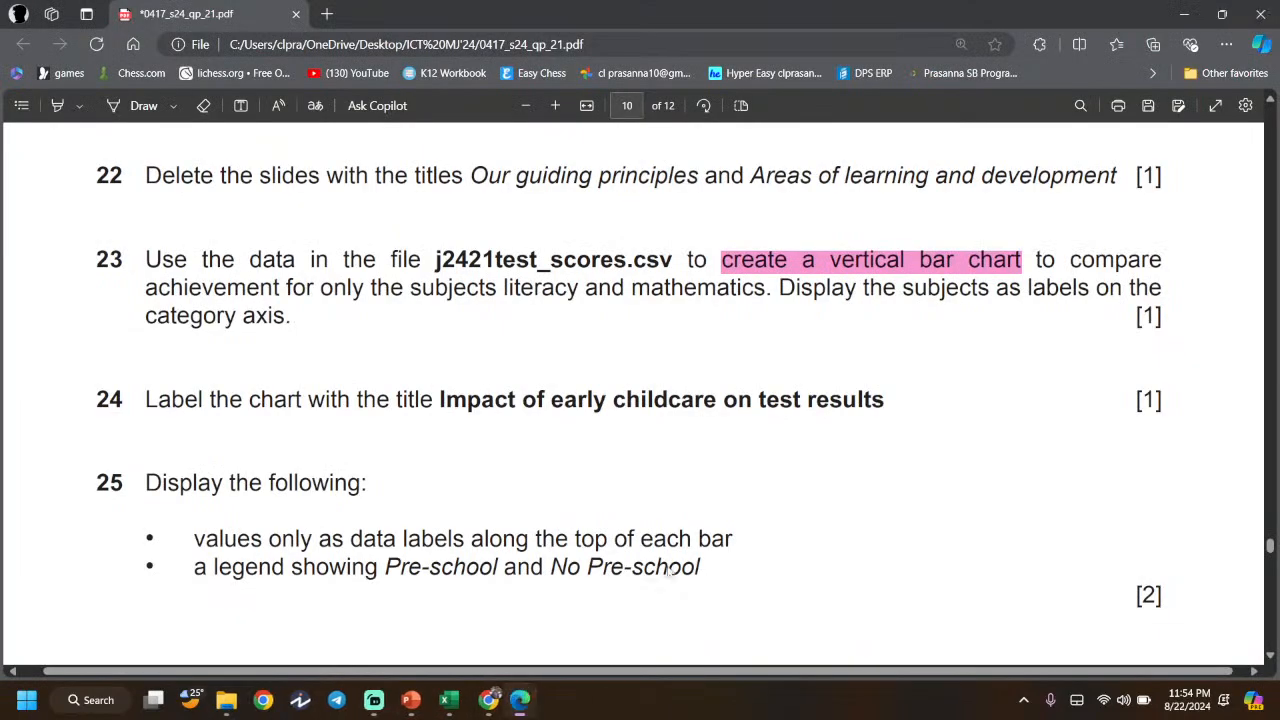
drag(150, 287, 280, 289)
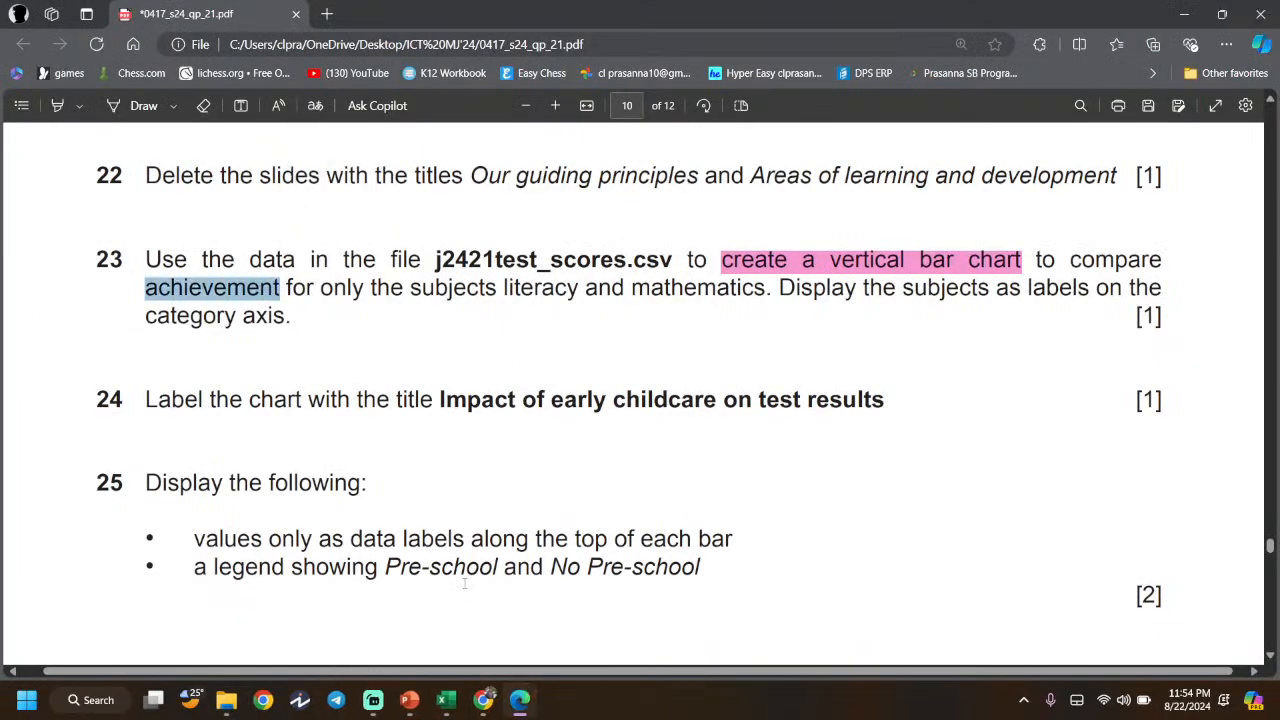
- Check the scores in A1:C4, reread question 23 in the PDF, and return to Excel
click(498, 566)
click(446, 700)
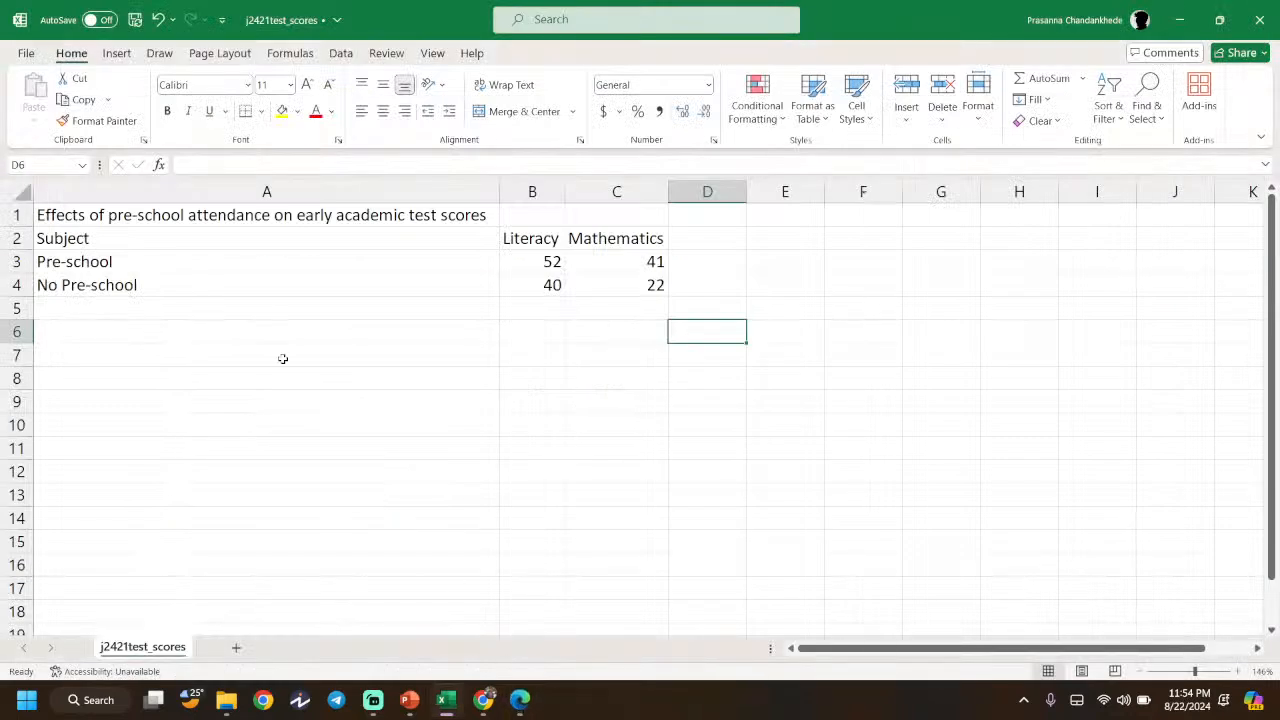
drag(232, 213, 228, 287)
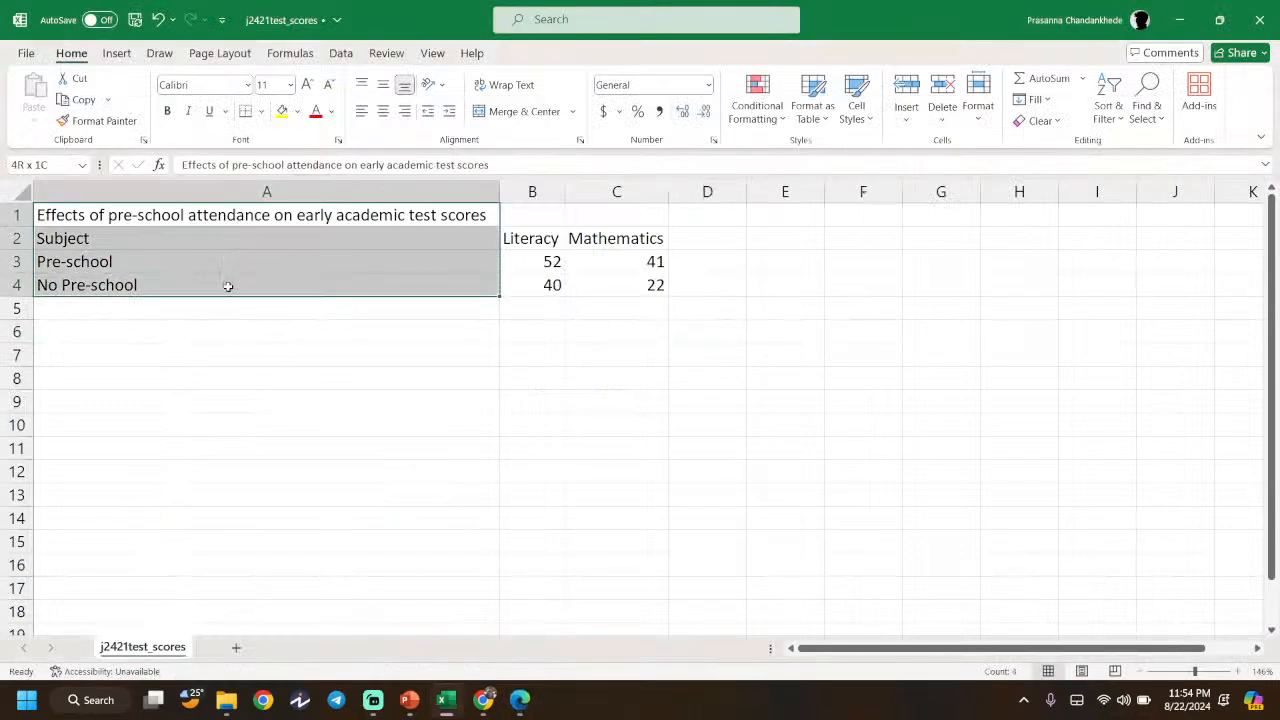
click(593, 290)
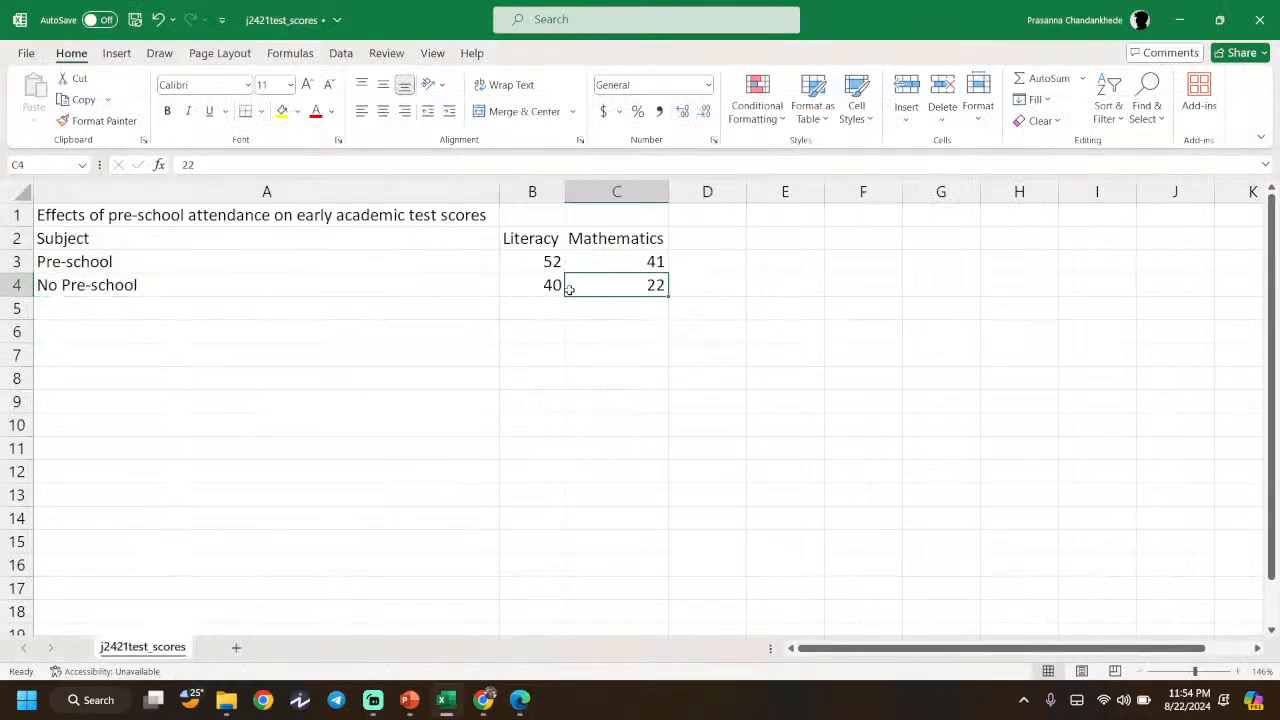
click(519, 700)
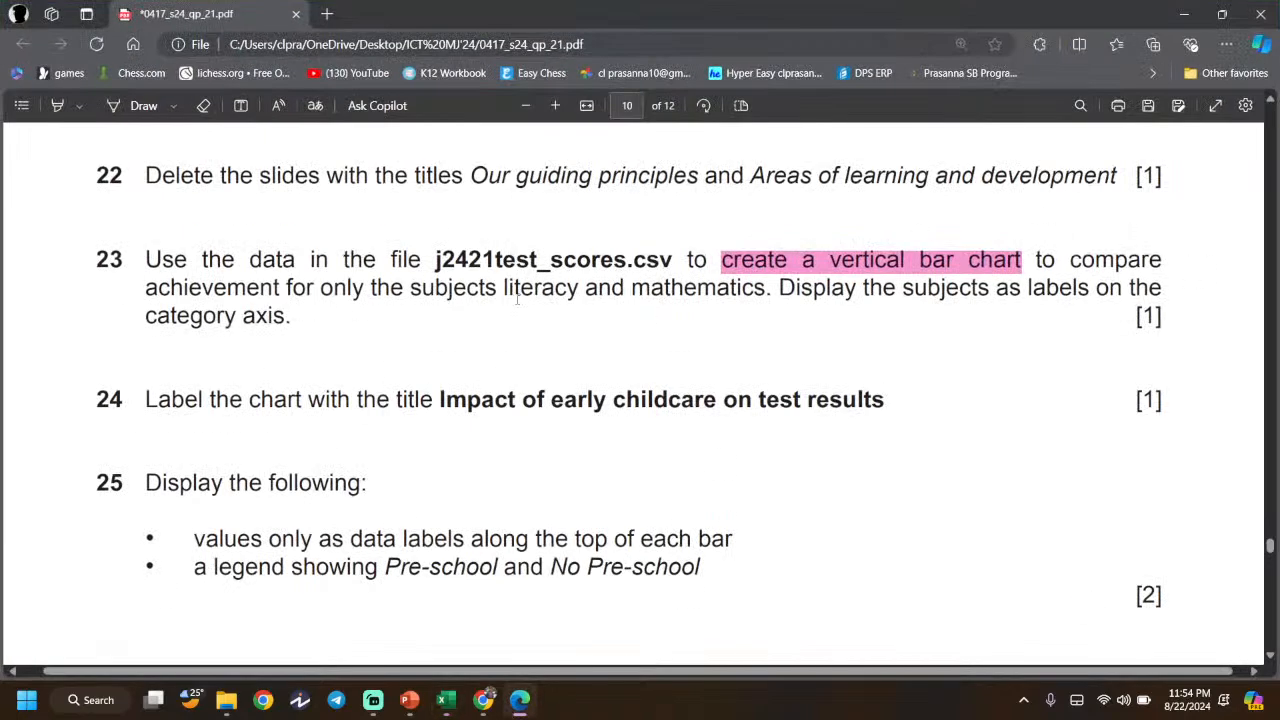
scroll(912, 317, down, 1)
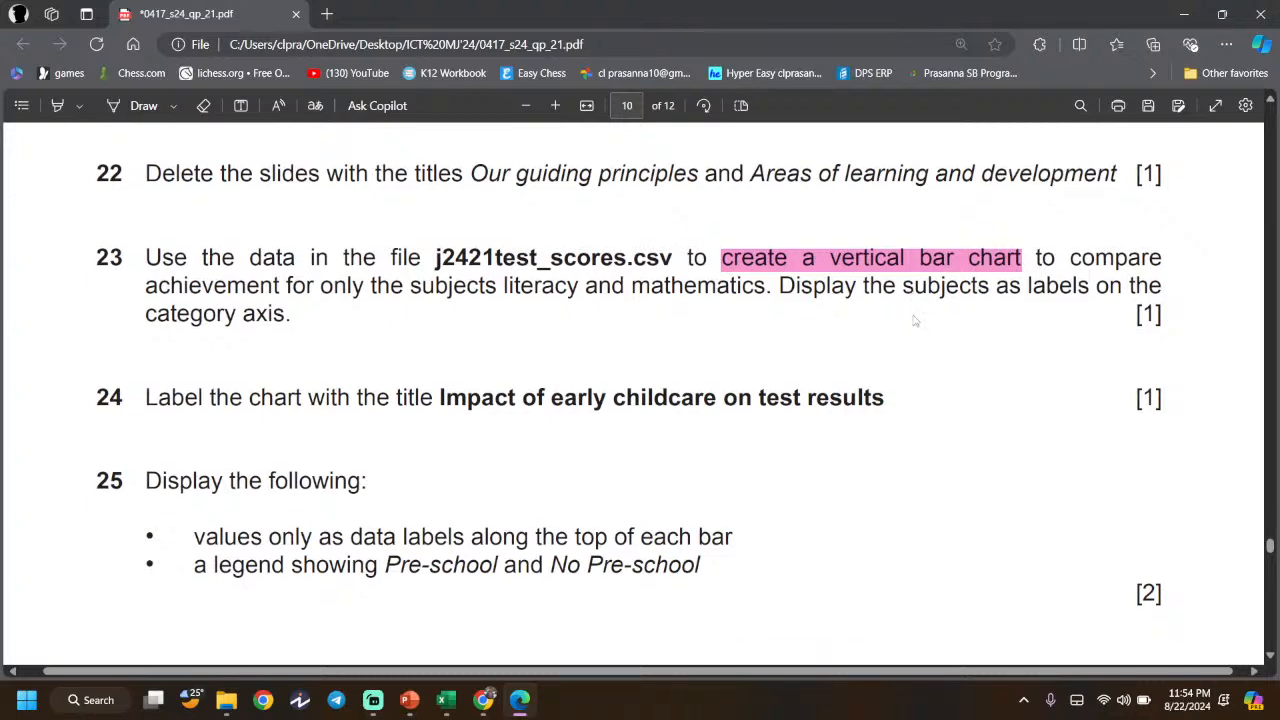
click(521, 702)
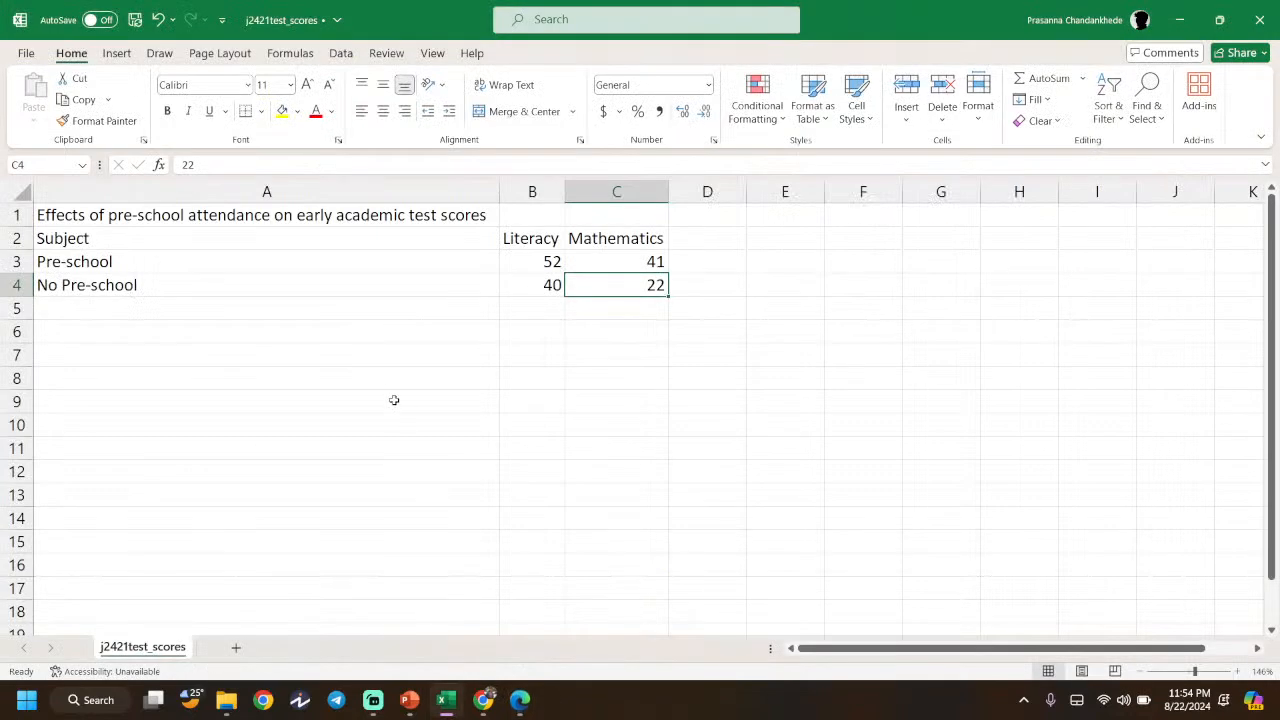
- Select A1:C4 and compare the column chart variants in the Insert Chart dialog
drag(603, 288, 305, 217)
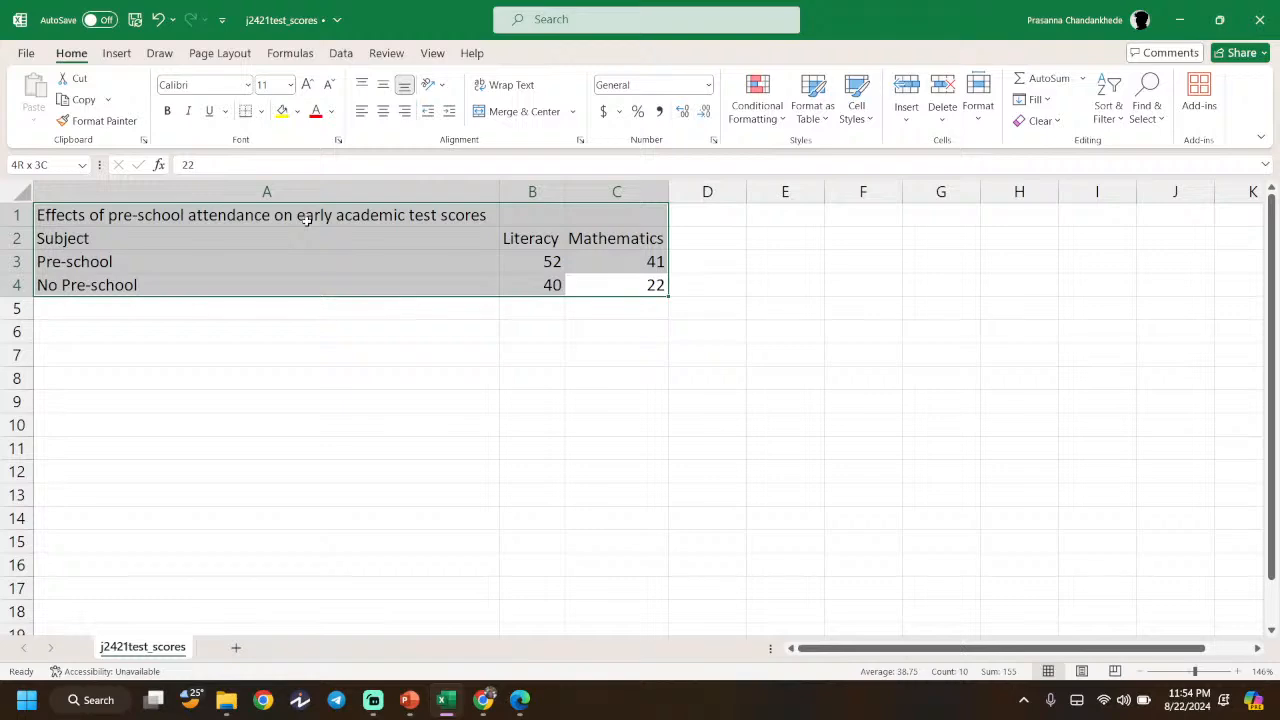
click(116, 53)
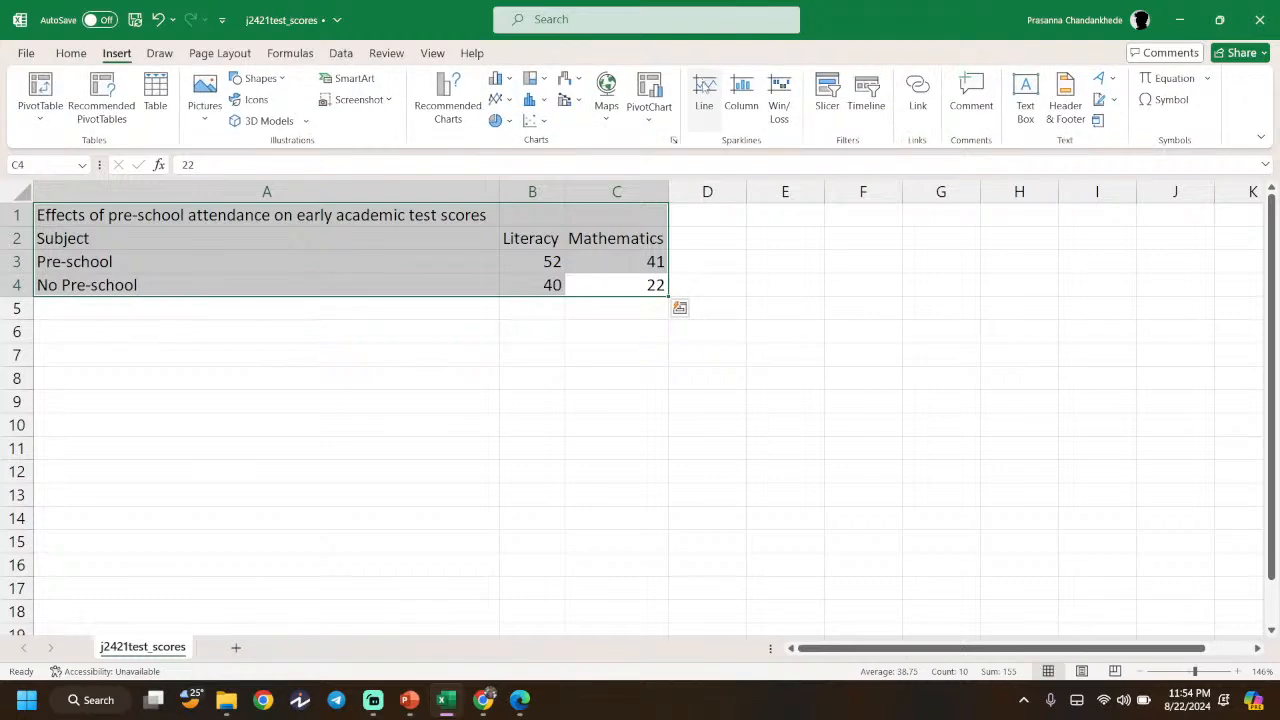
click(676, 142)
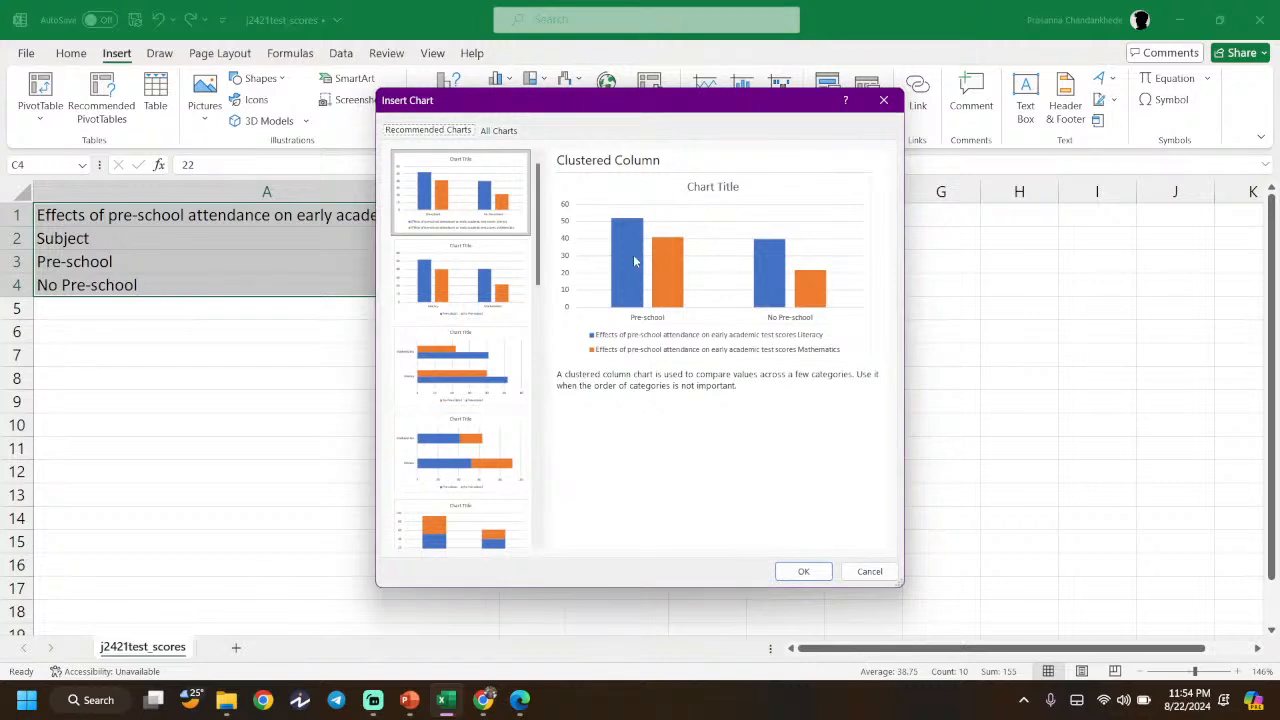
click(455, 386)
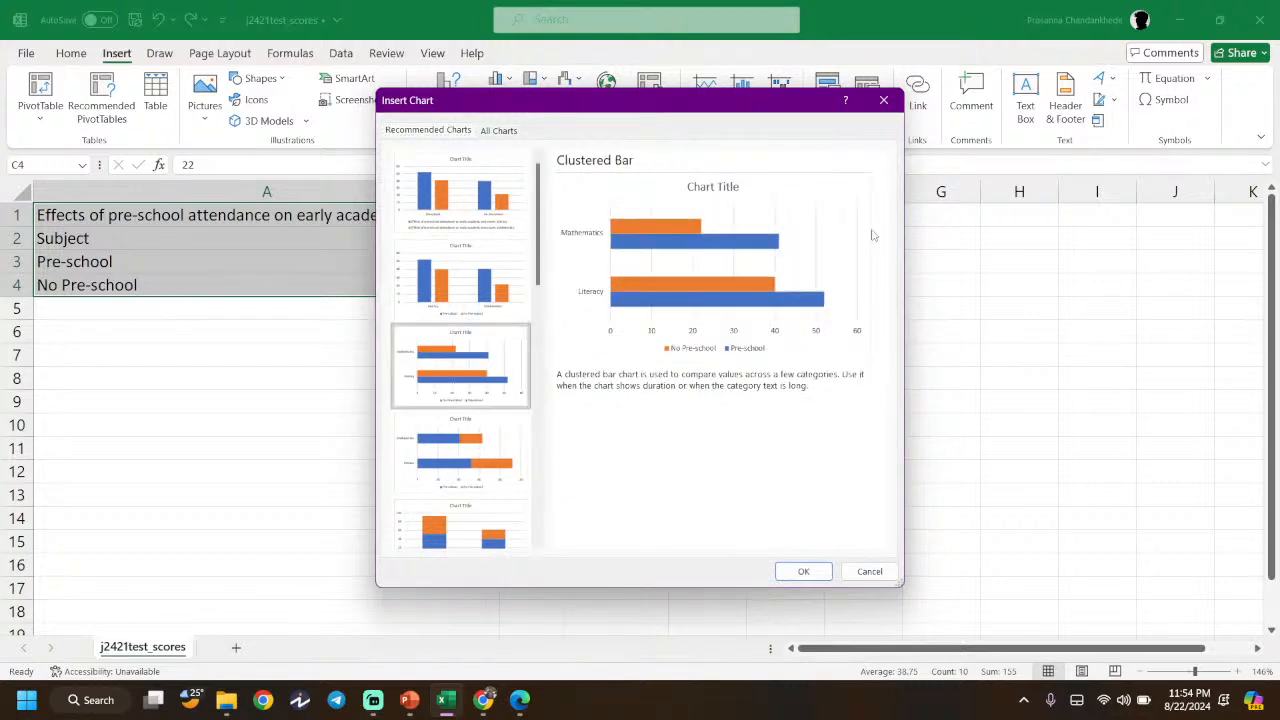
click(499, 131)
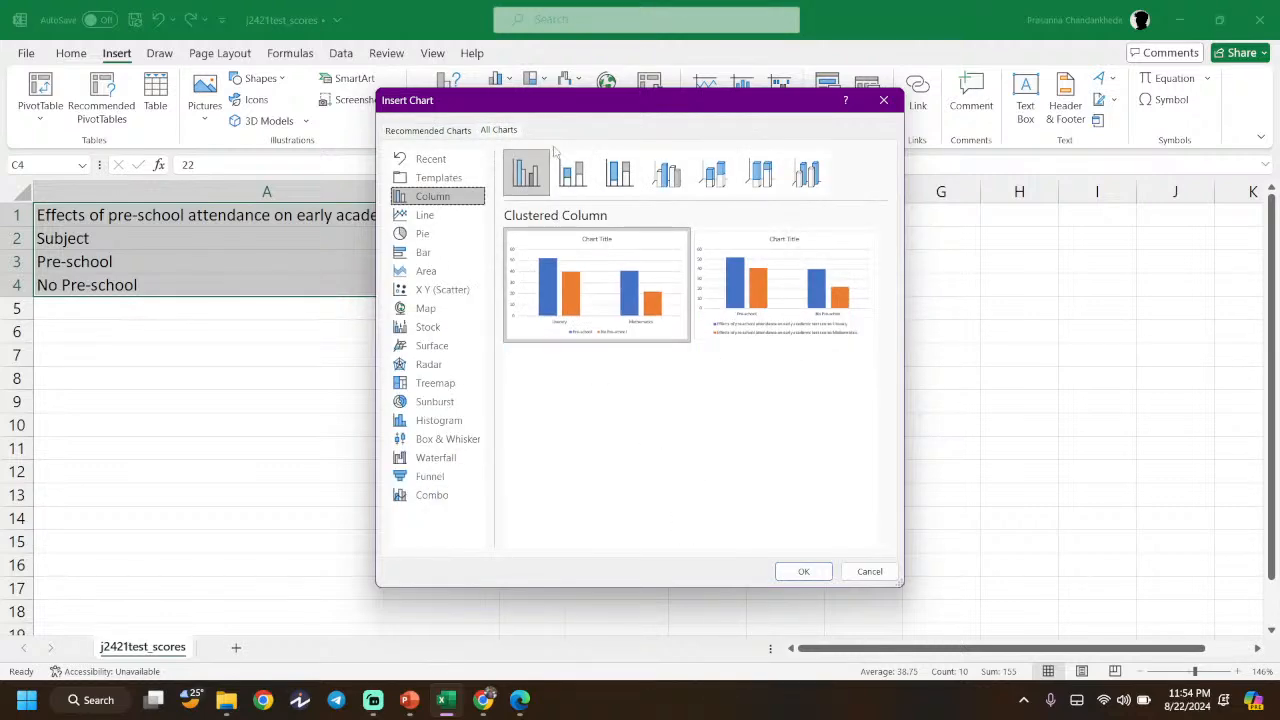
click(572, 175)
click(619, 175)
click(667, 175)
click(718, 178)
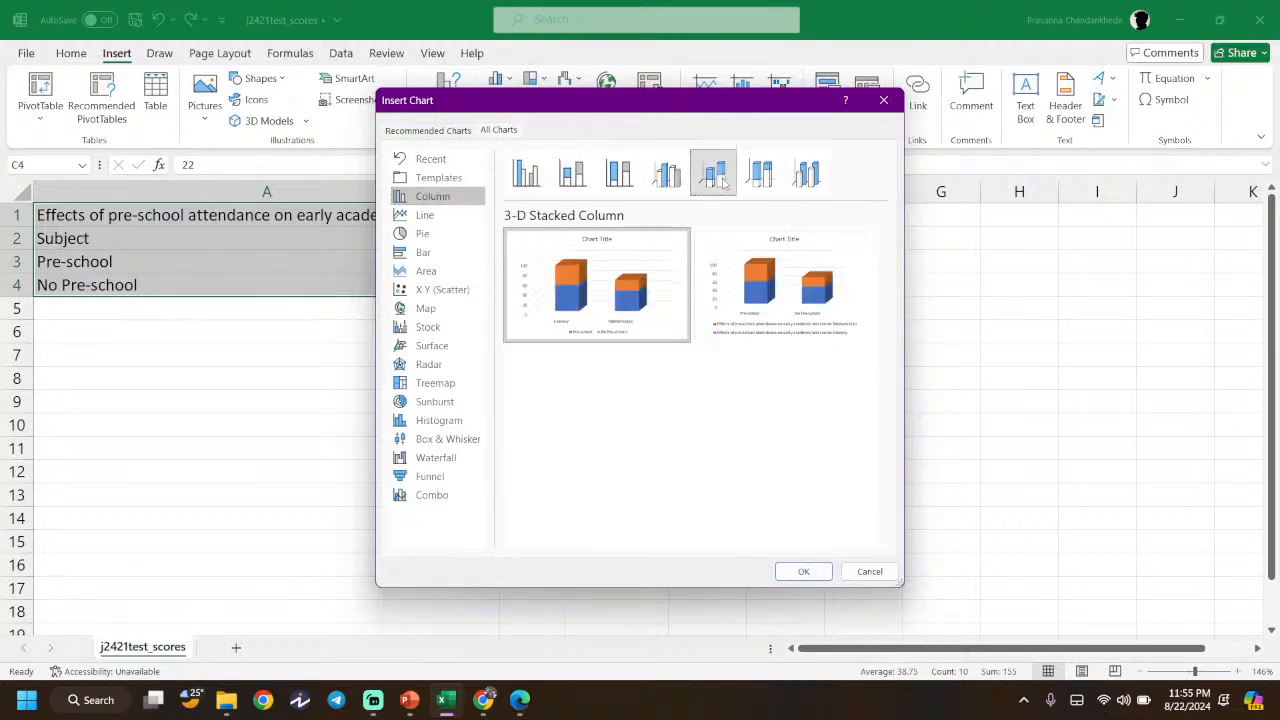
click(760, 175)
click(806, 175)
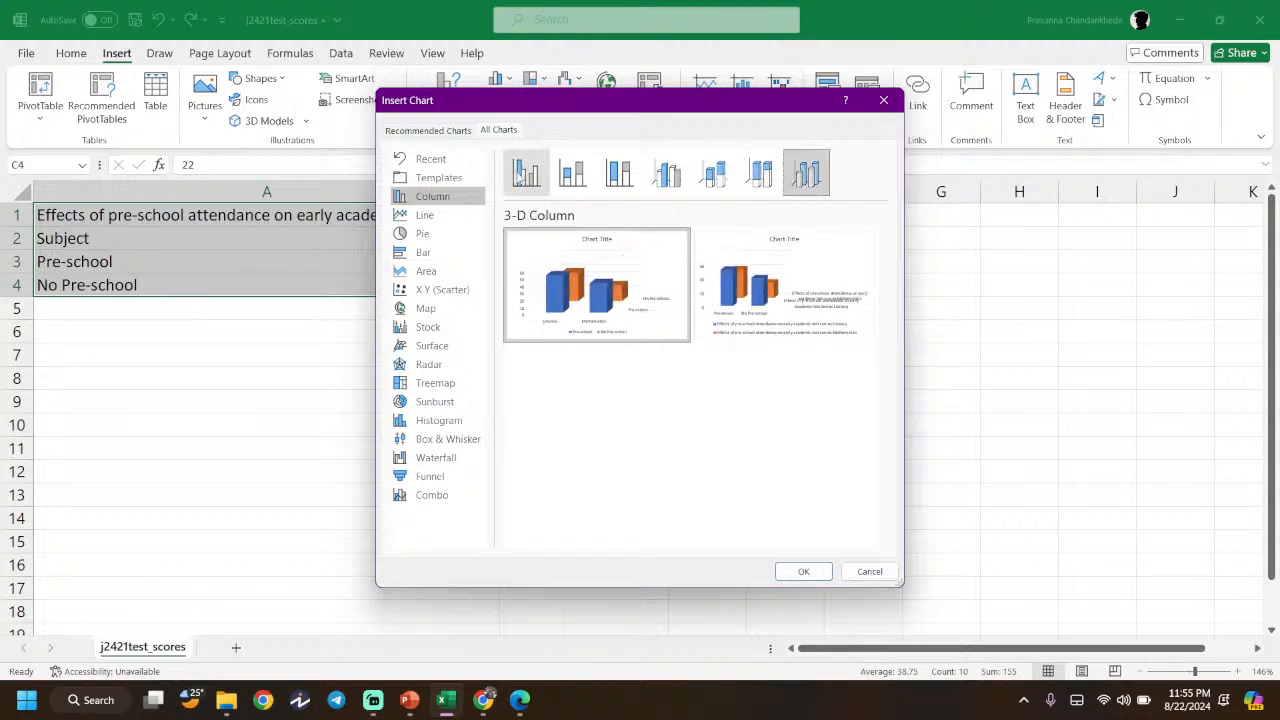
click(523, 172)
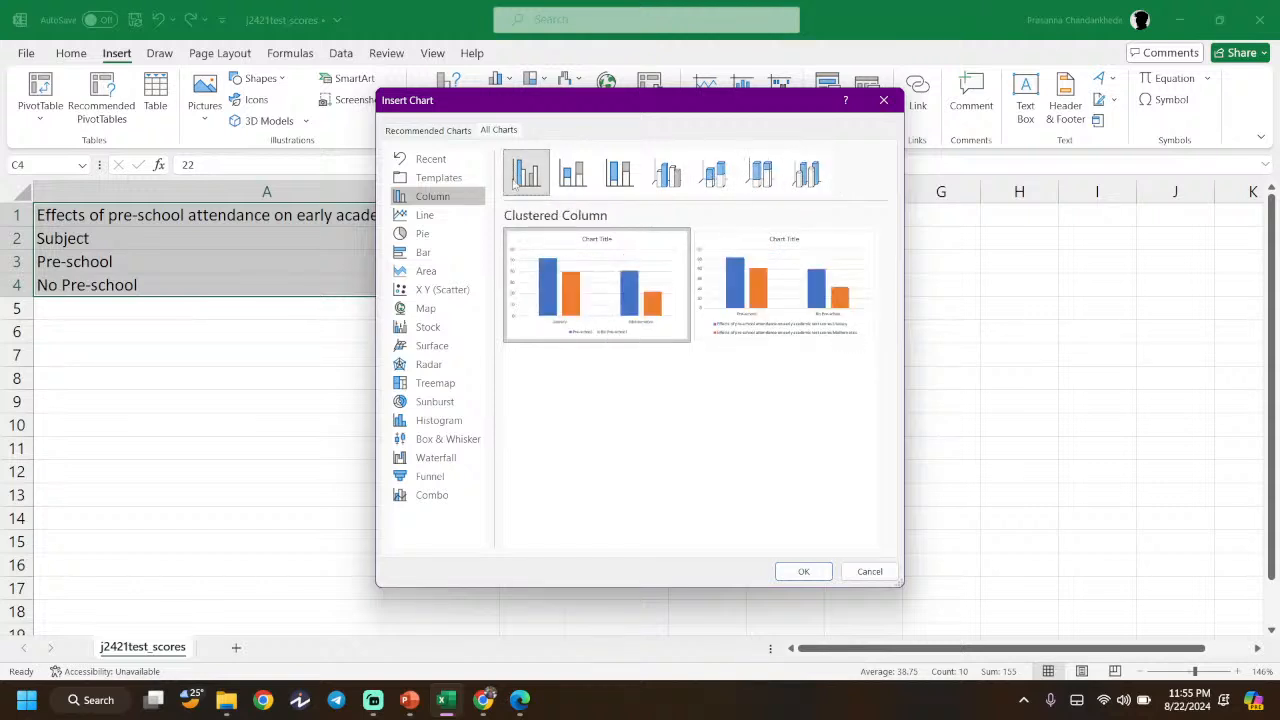
- After comparing bar and stacked types, insert a Clustered Column chart
click(423, 252)
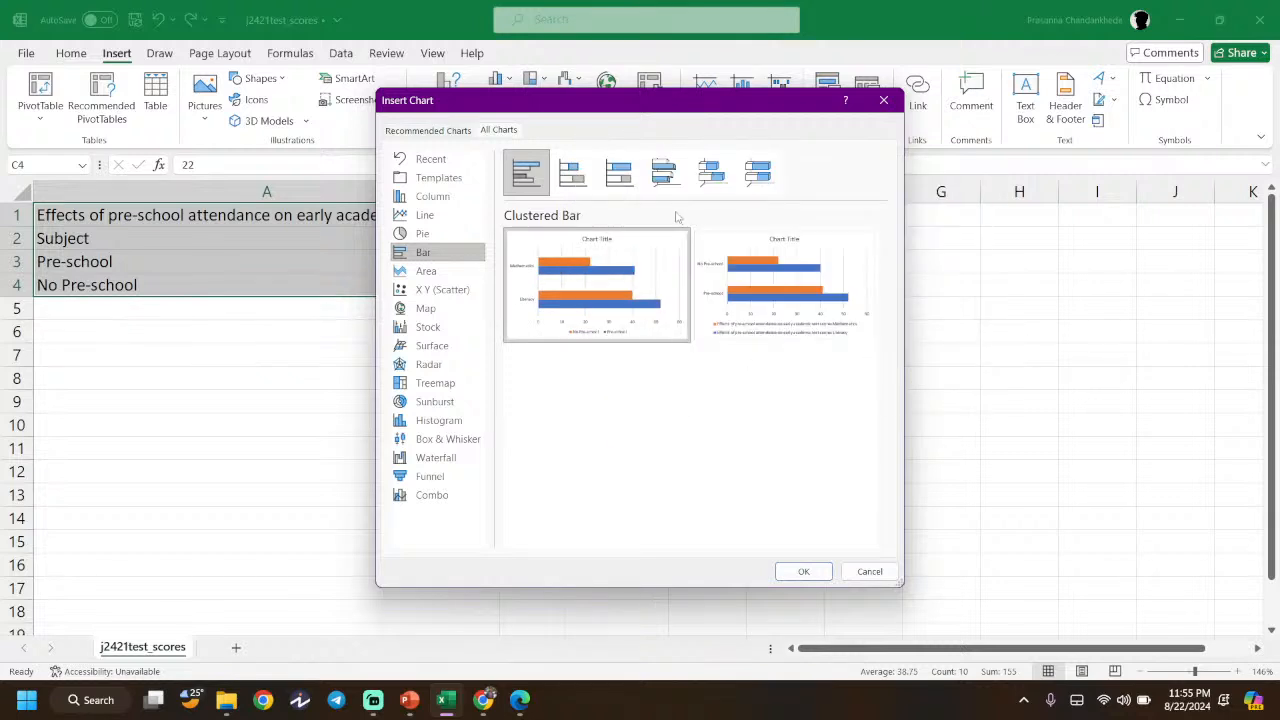
click(448, 198)
click(572, 172)
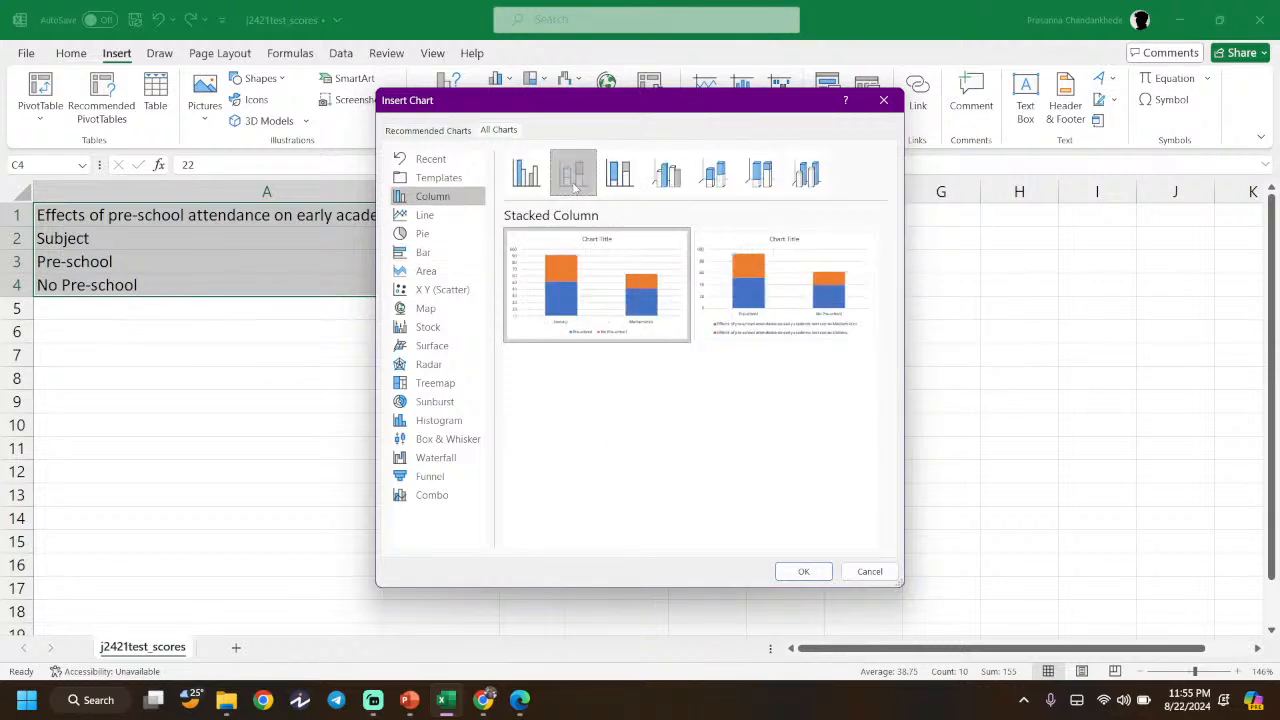
click(526, 172)
mouse_move(766, 280)
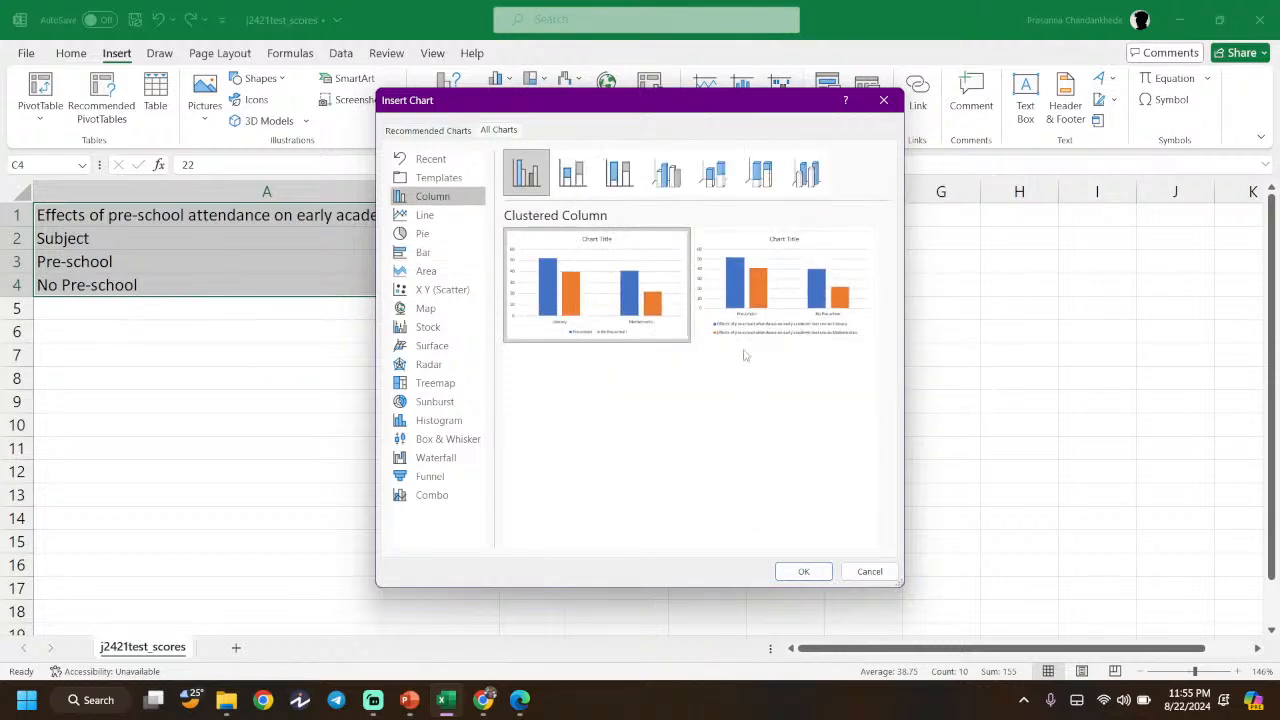
mouse_move(548, 292)
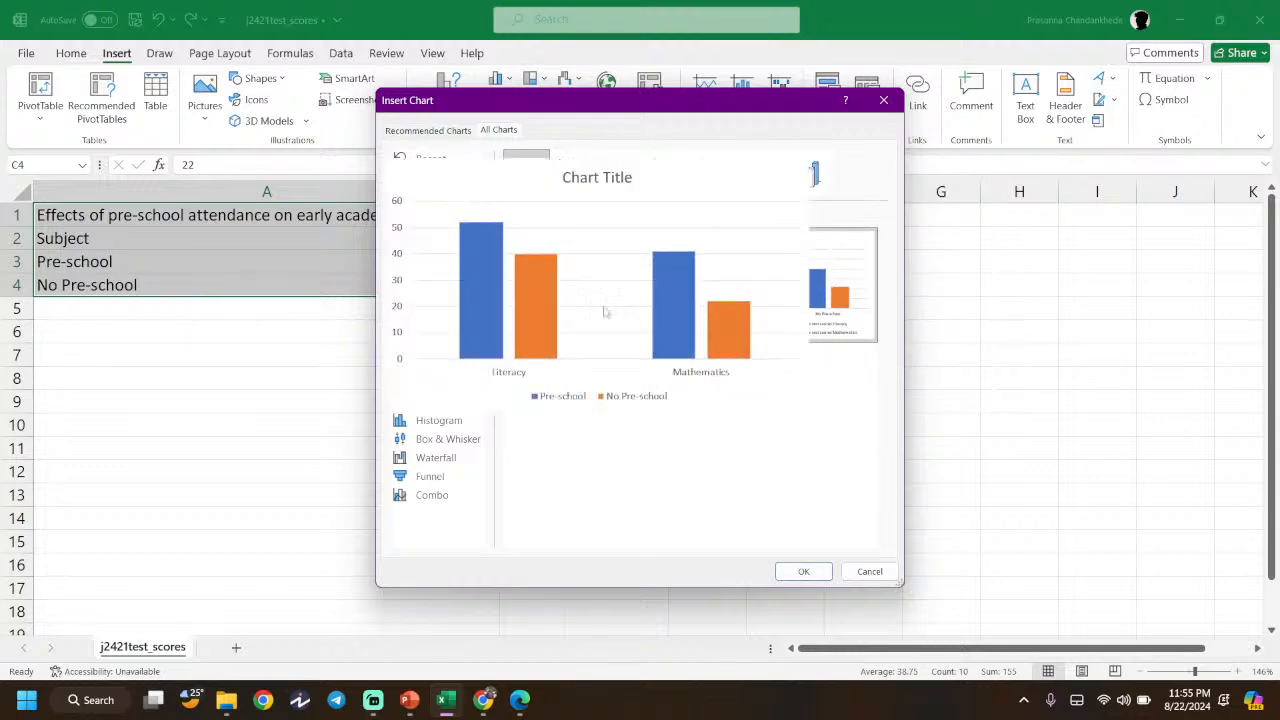
click(803, 572)
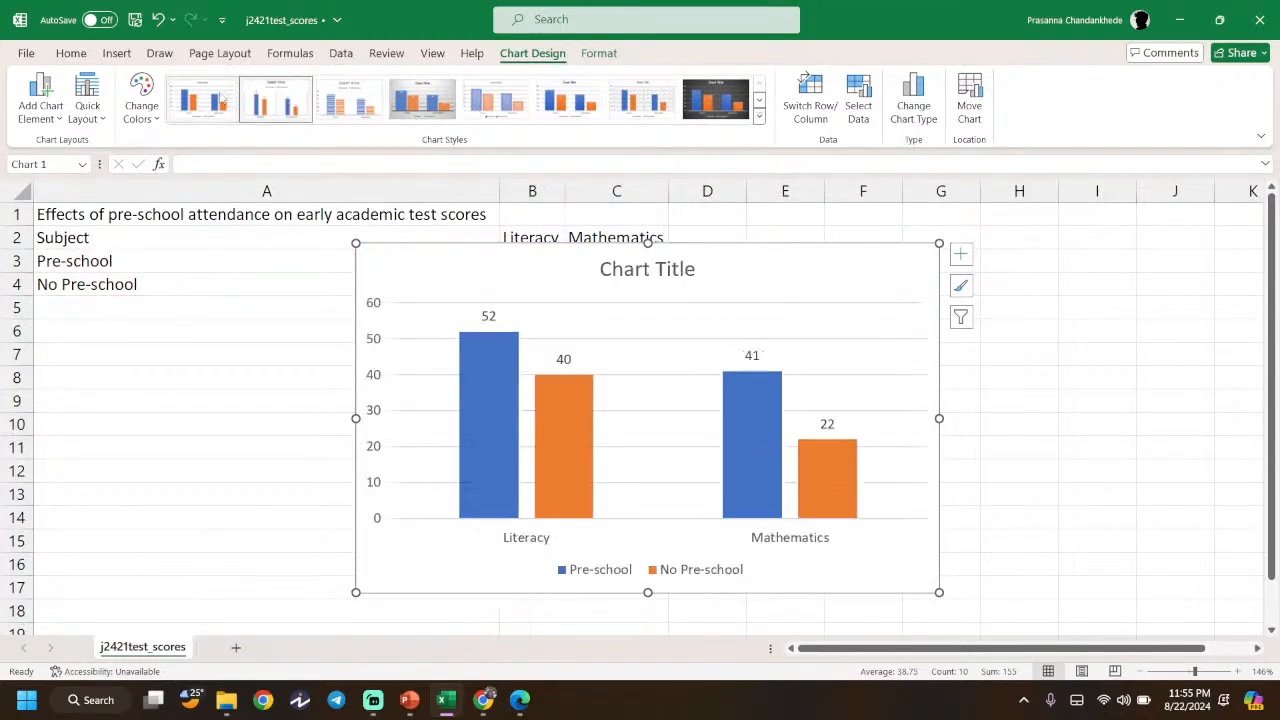
- Apply a patterned chart style and select the required chart title in the exam PDF
click(759, 116)
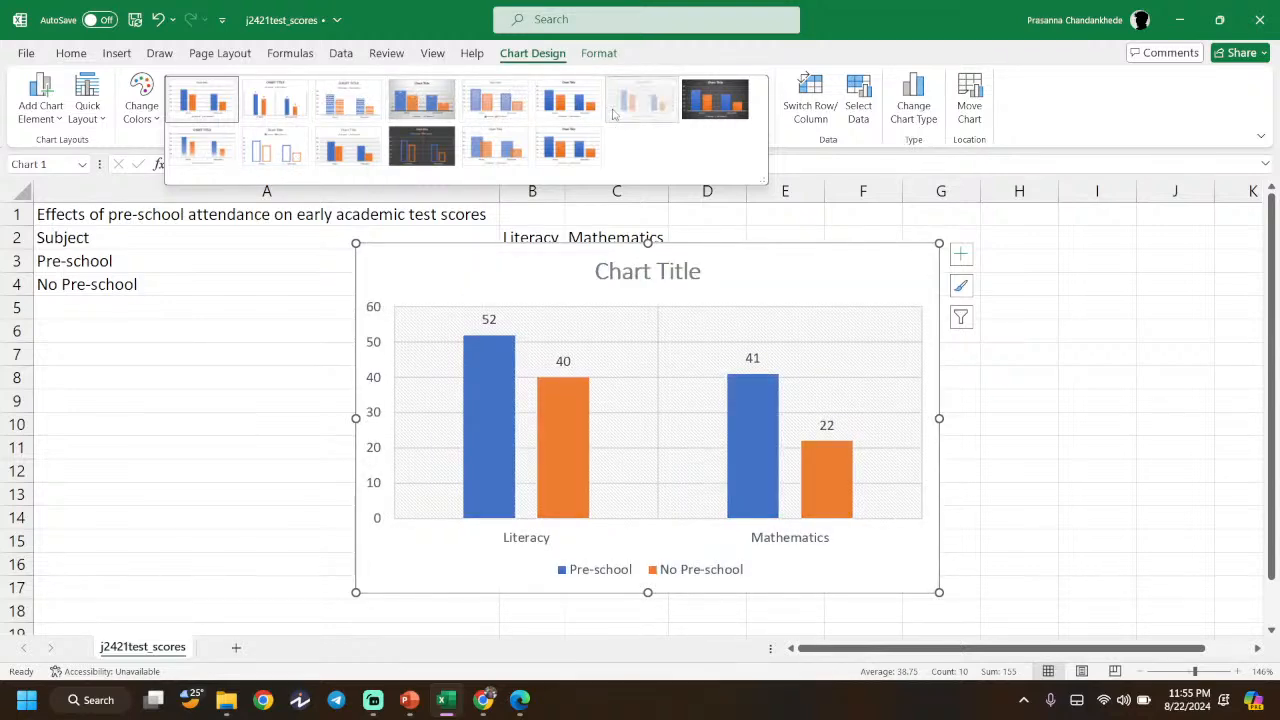
click(620, 110)
mouse_move(519, 700)
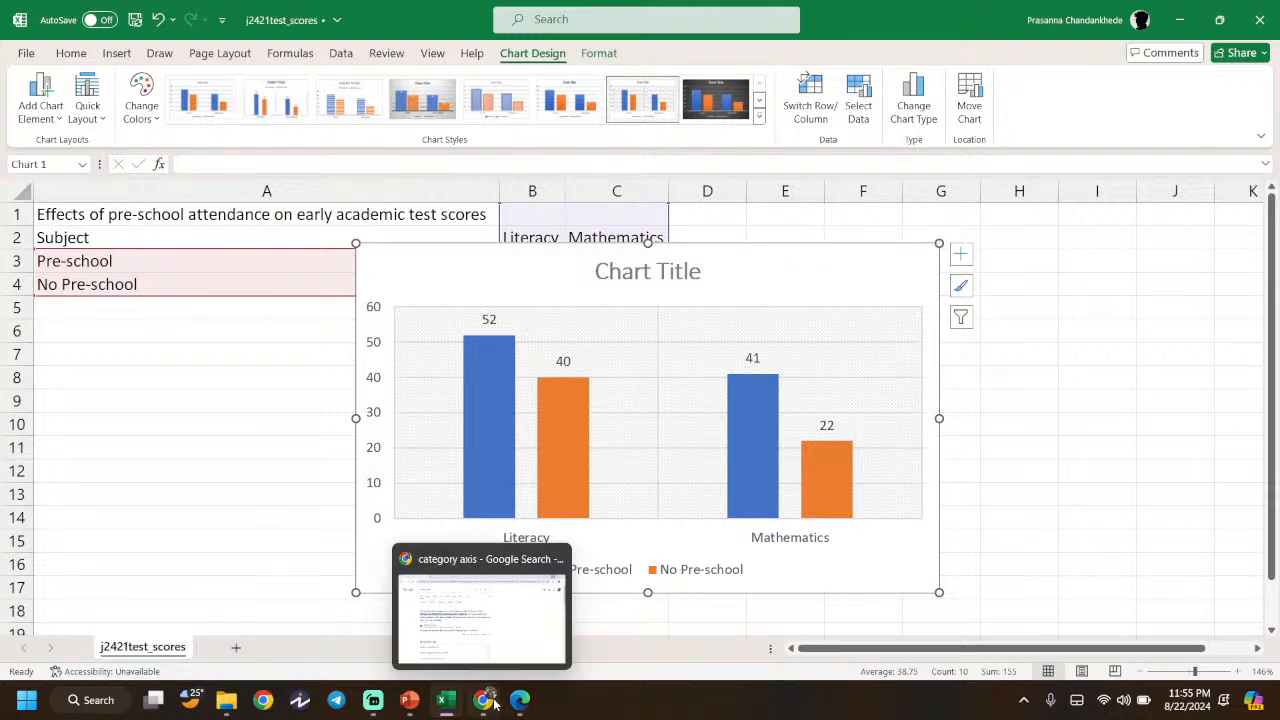
click(528, 636)
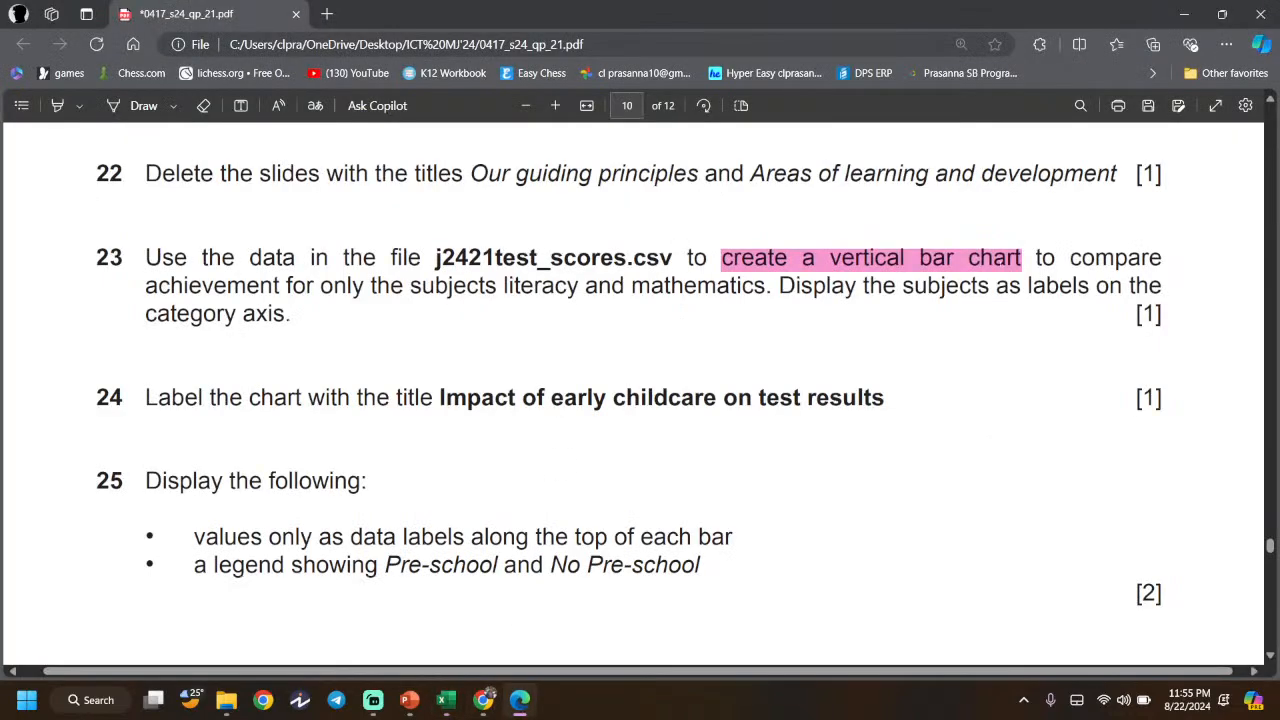
scroll(437, 289, down, 1)
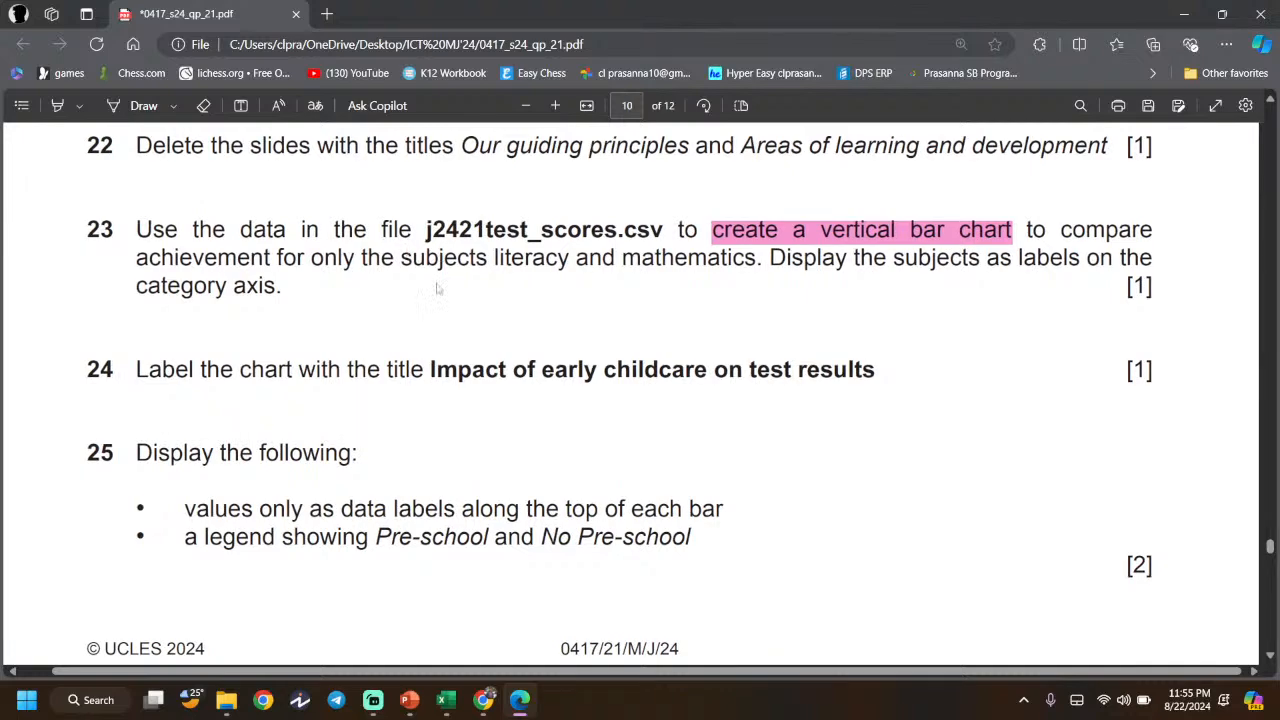
scroll(437, 289, down, 1)
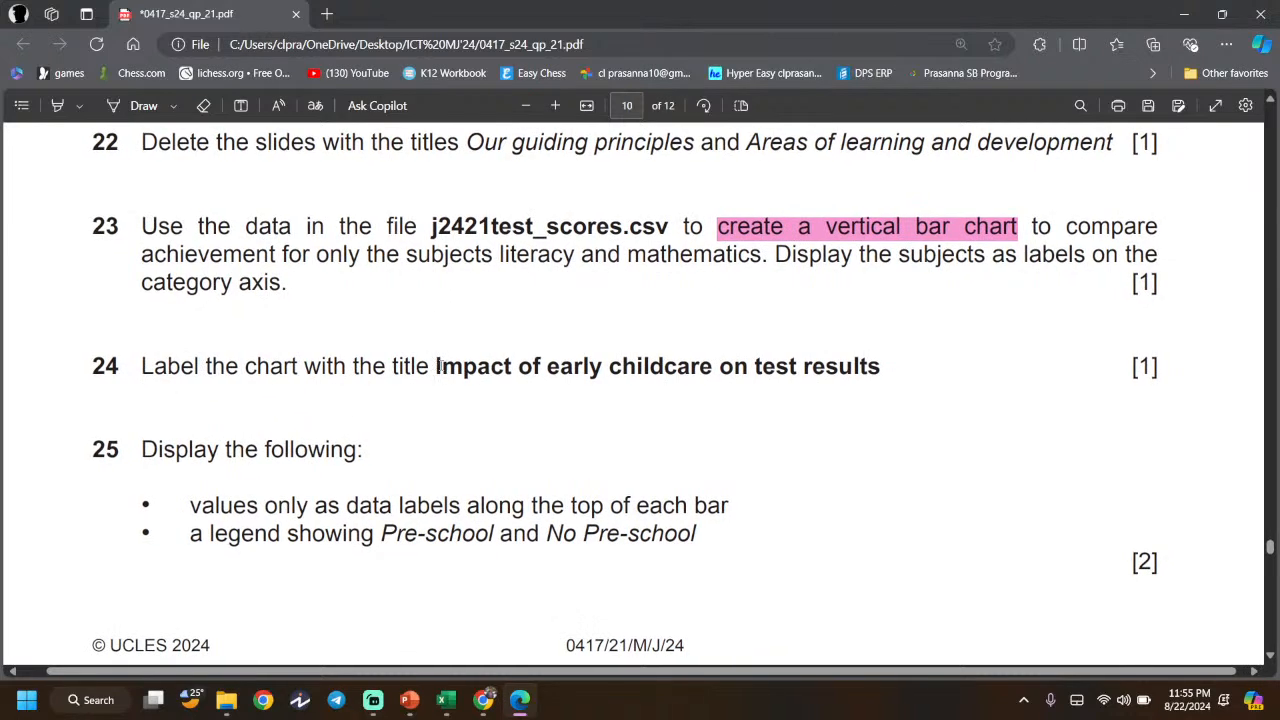
mouse_move(437, 366)
mouse_down()
mouse_move(900, 376)
mouse_move(437, 366)
mouse_up()
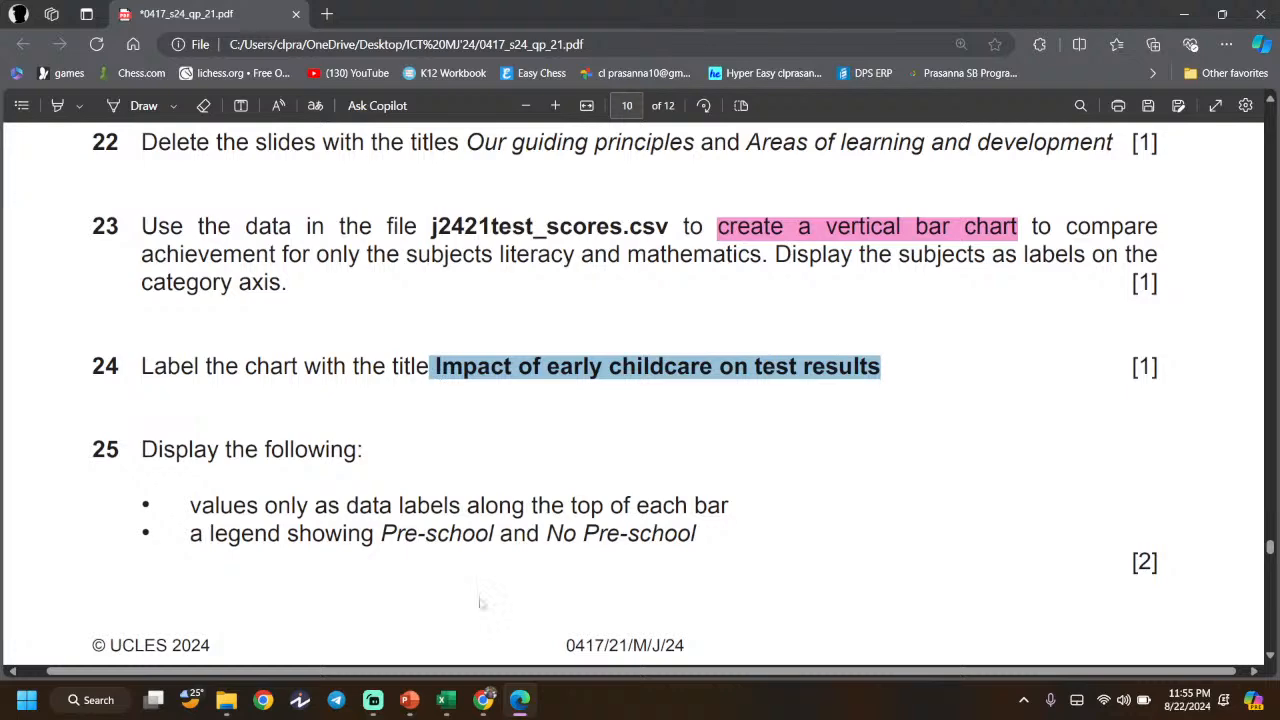
- Replace the 'Chart Title' placeholder with 'Impact of early childcare on test results'
click(446, 699)
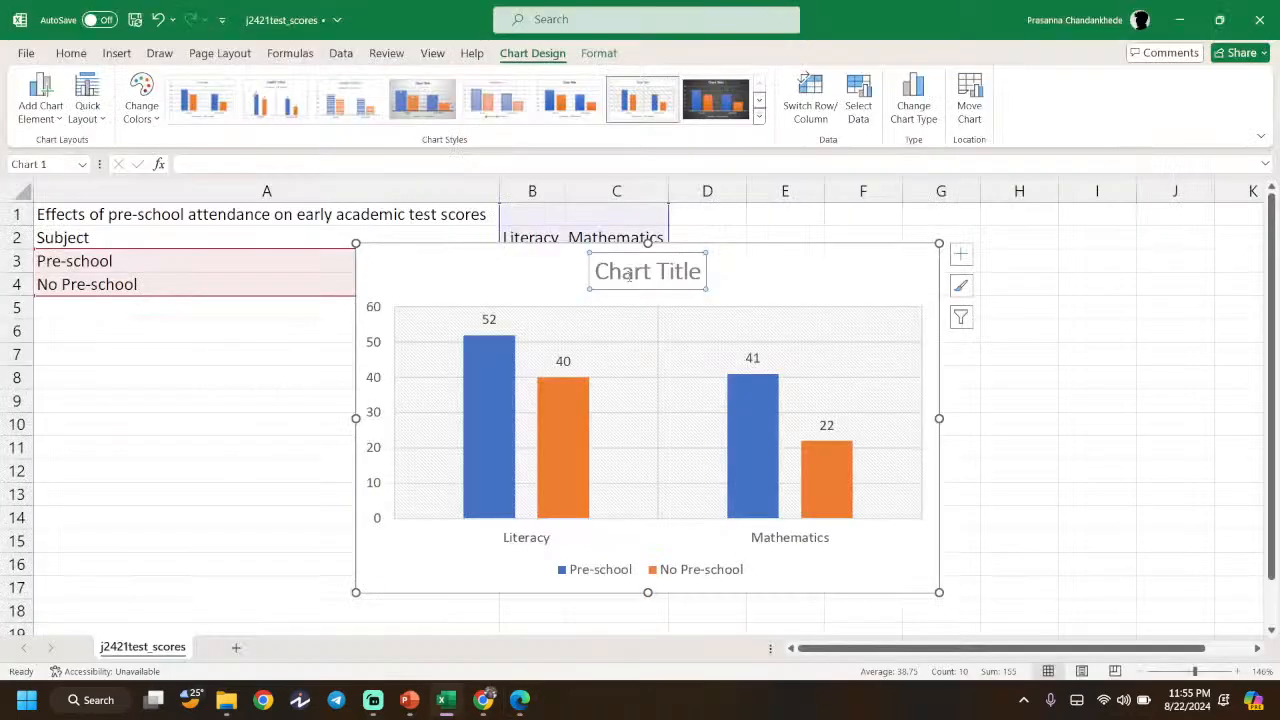
double_click(629, 276)
drag(686, 276, 620, 270)
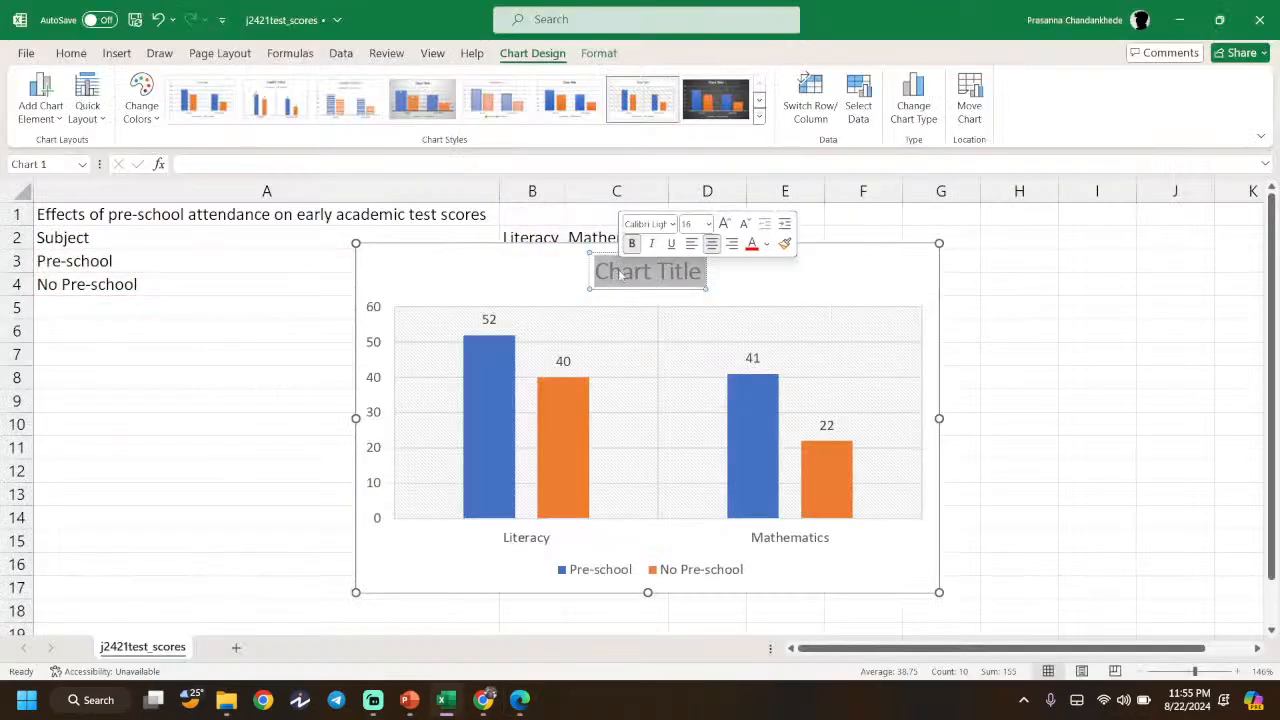
text(Impact of early childcare on test results)
click(1056, 320)
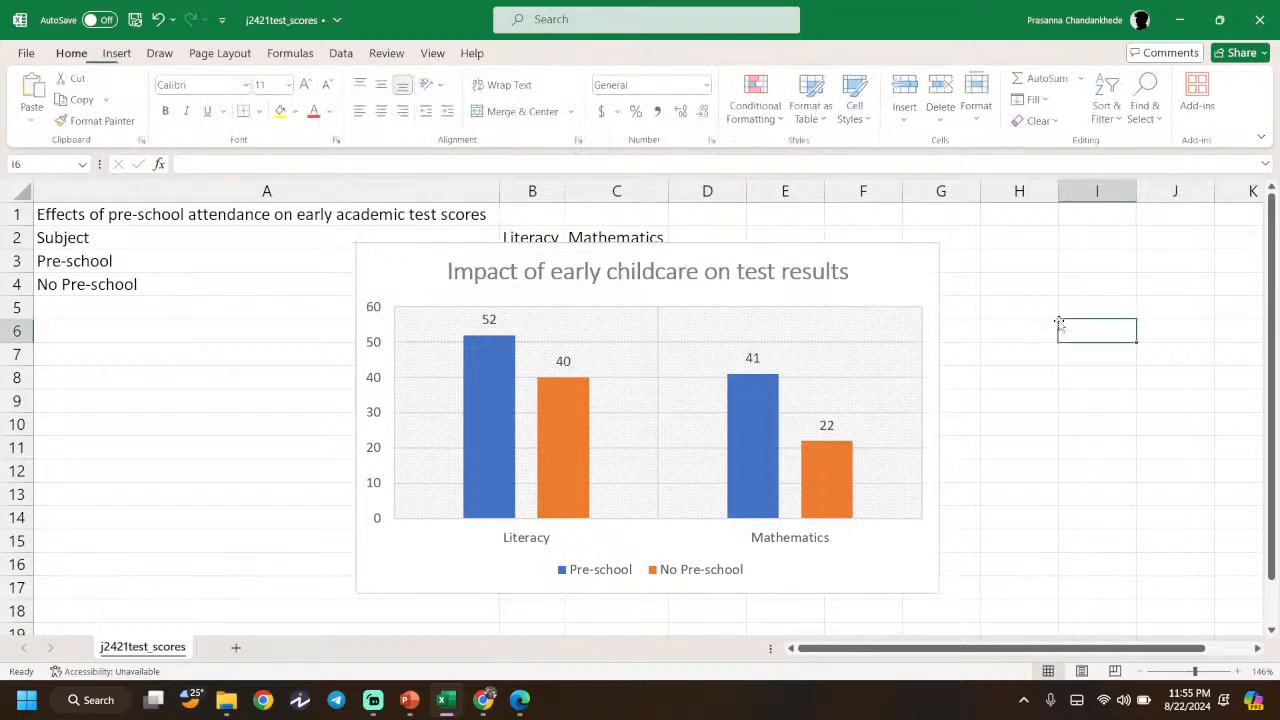
click(521, 700)
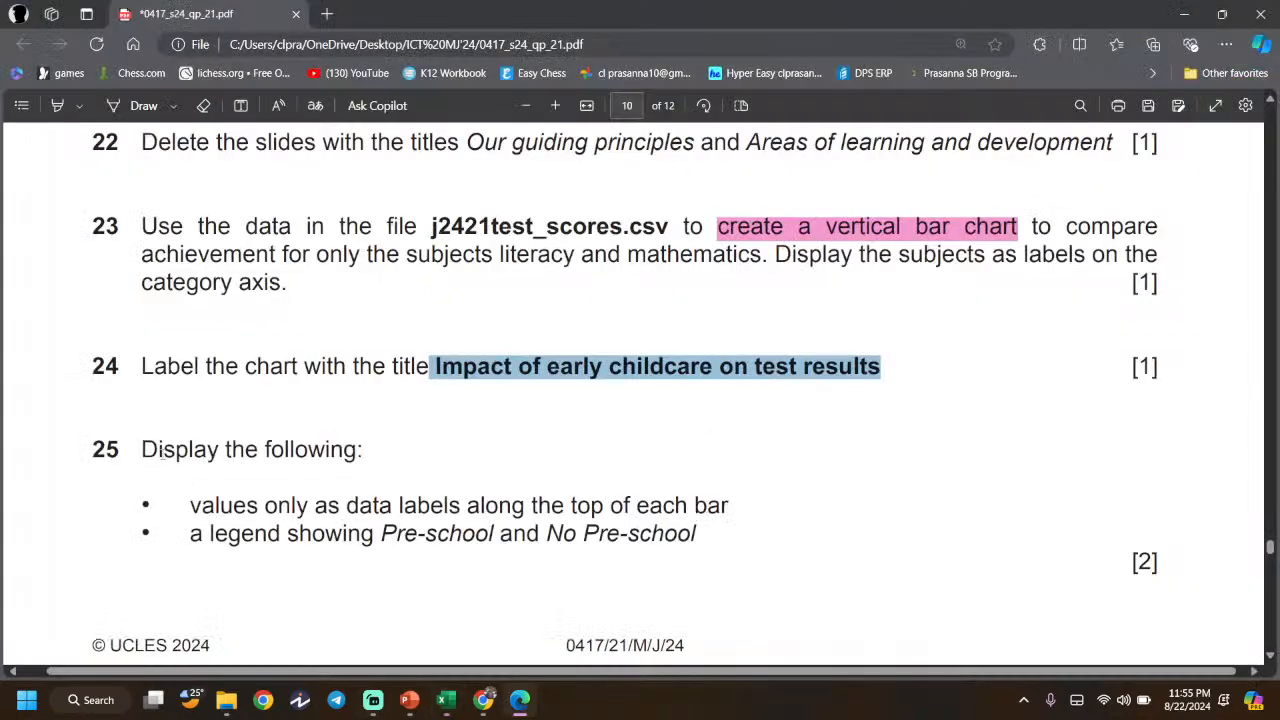
- Reread question 25's data-label requirements: values only, along the top of each bar
drag(141, 449, 350, 452)
scroll(350, 452, down, 2)
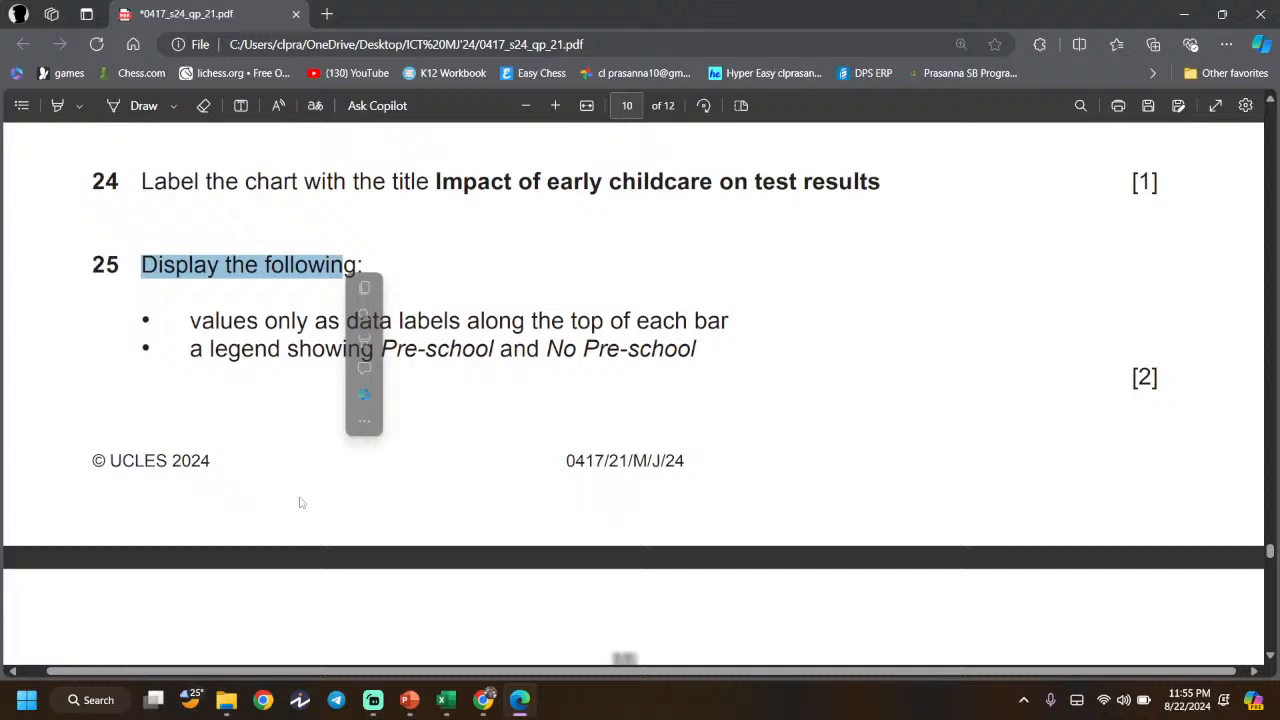
click(310, 360)
ctrl+scroll(318, 333, down, 1)
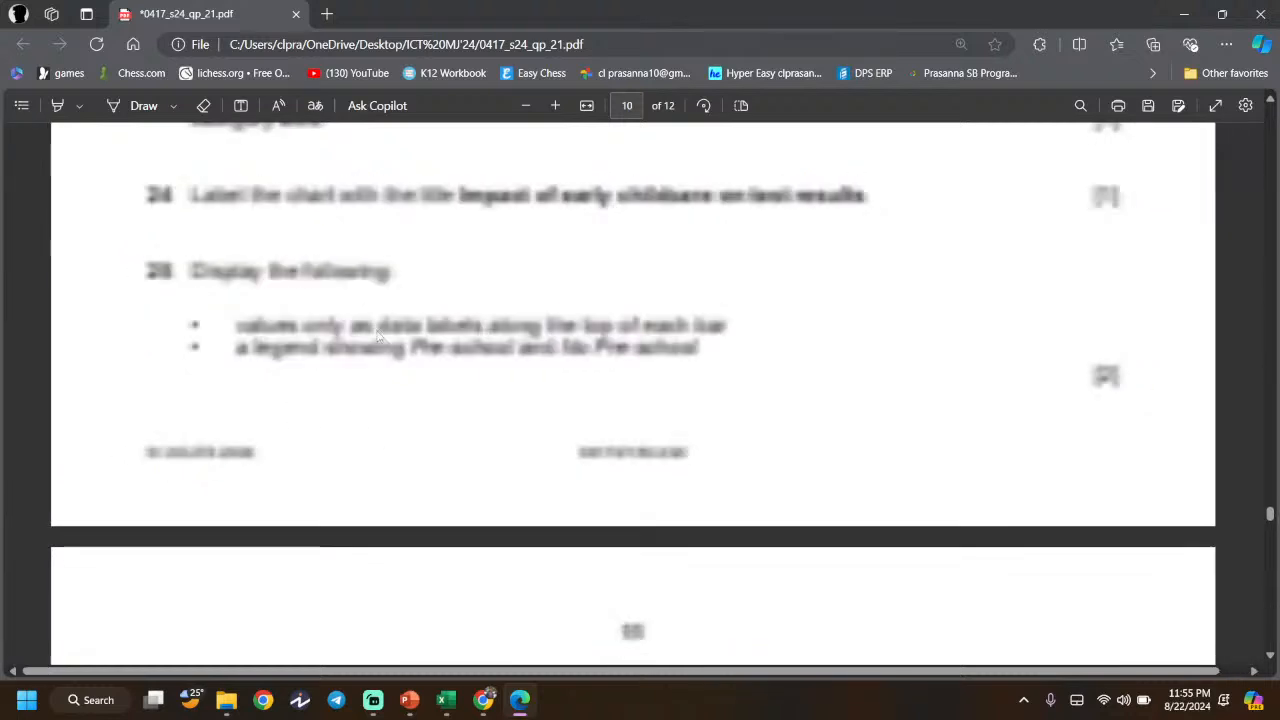
drag(489, 322, 728, 322)
click(666, 340)
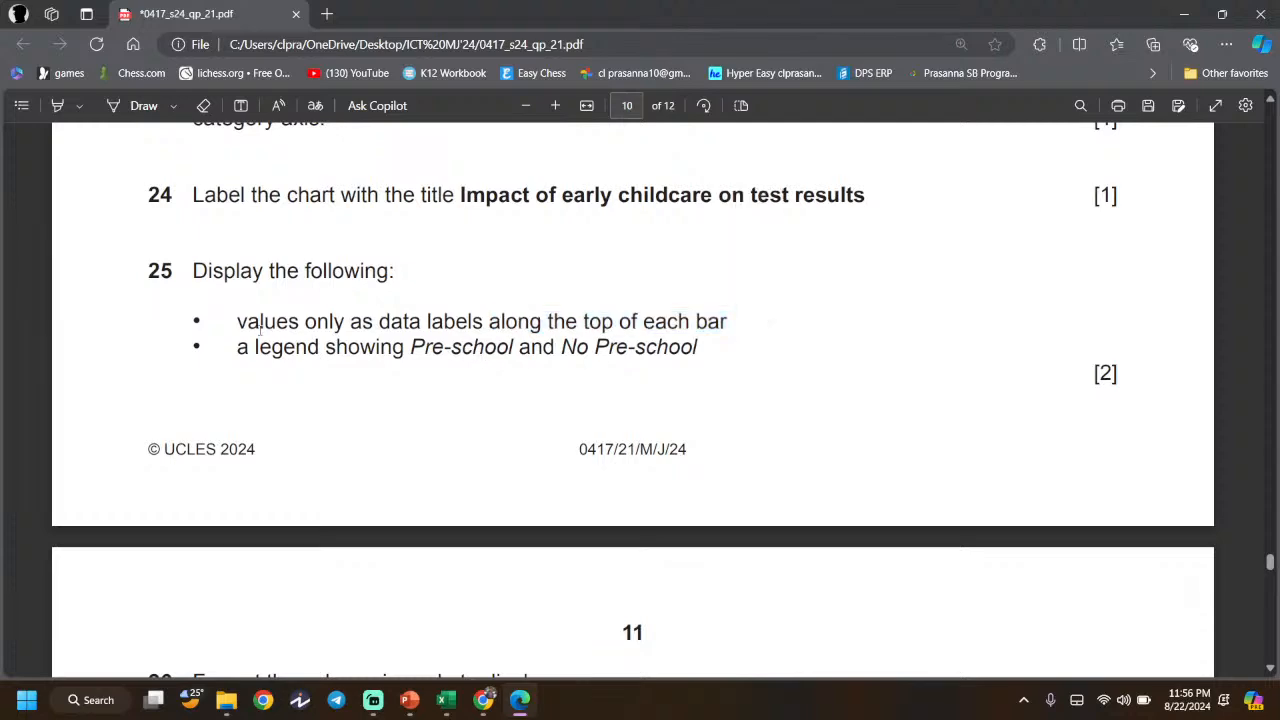
drag(318, 321, 486, 322)
click(486, 326)
- Check the Pre-school and No Pre-school data labels on the chart, then switch to Chrome
key(alt+Tab)
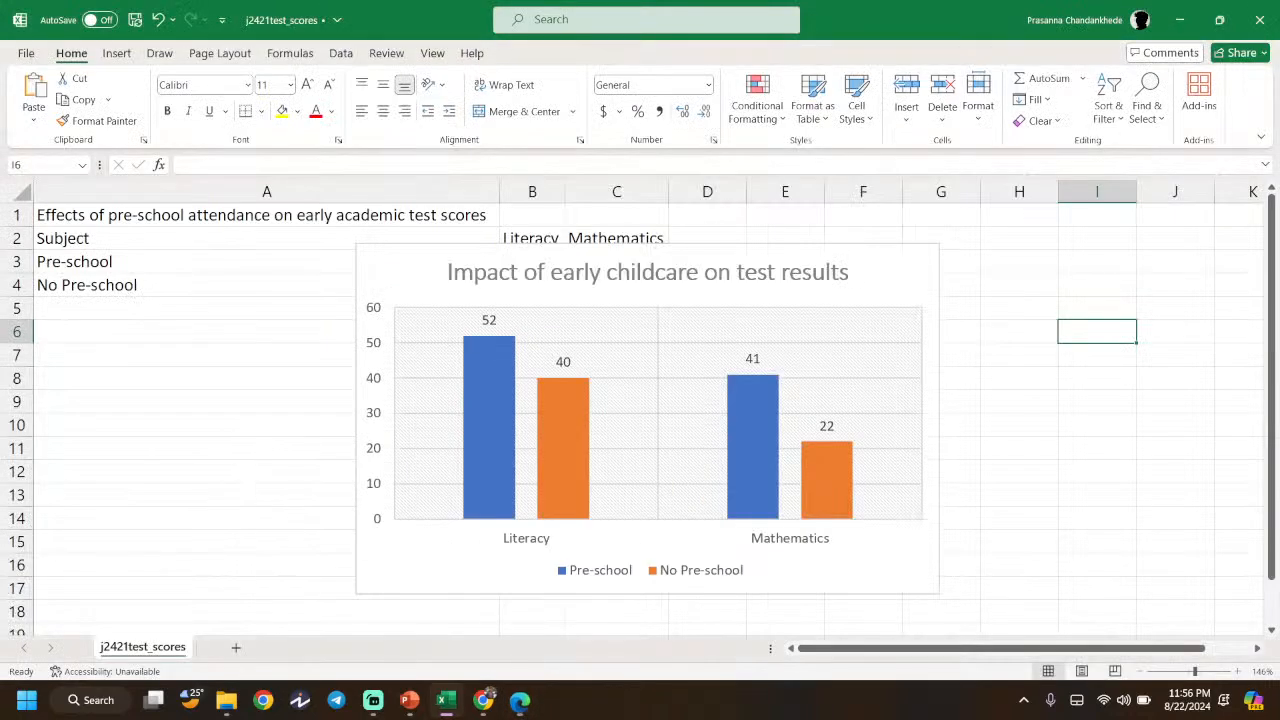
click(490, 320)
click(557, 362)
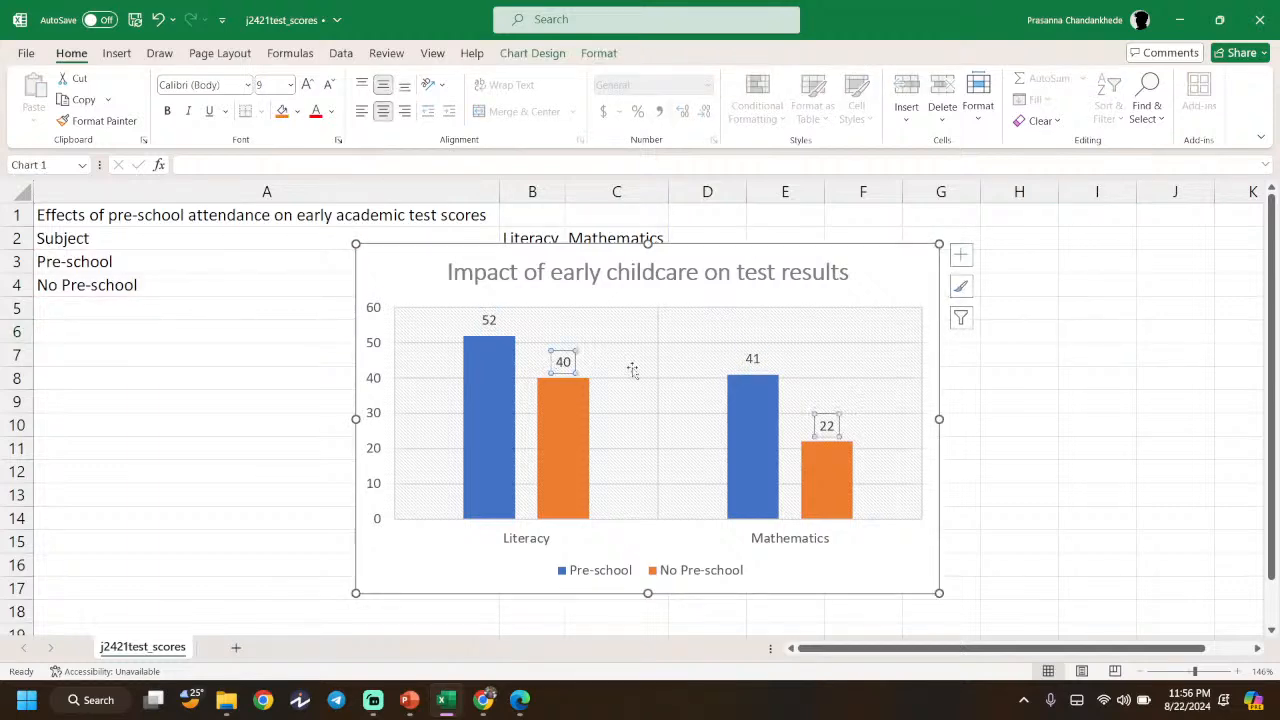
click(483, 699)
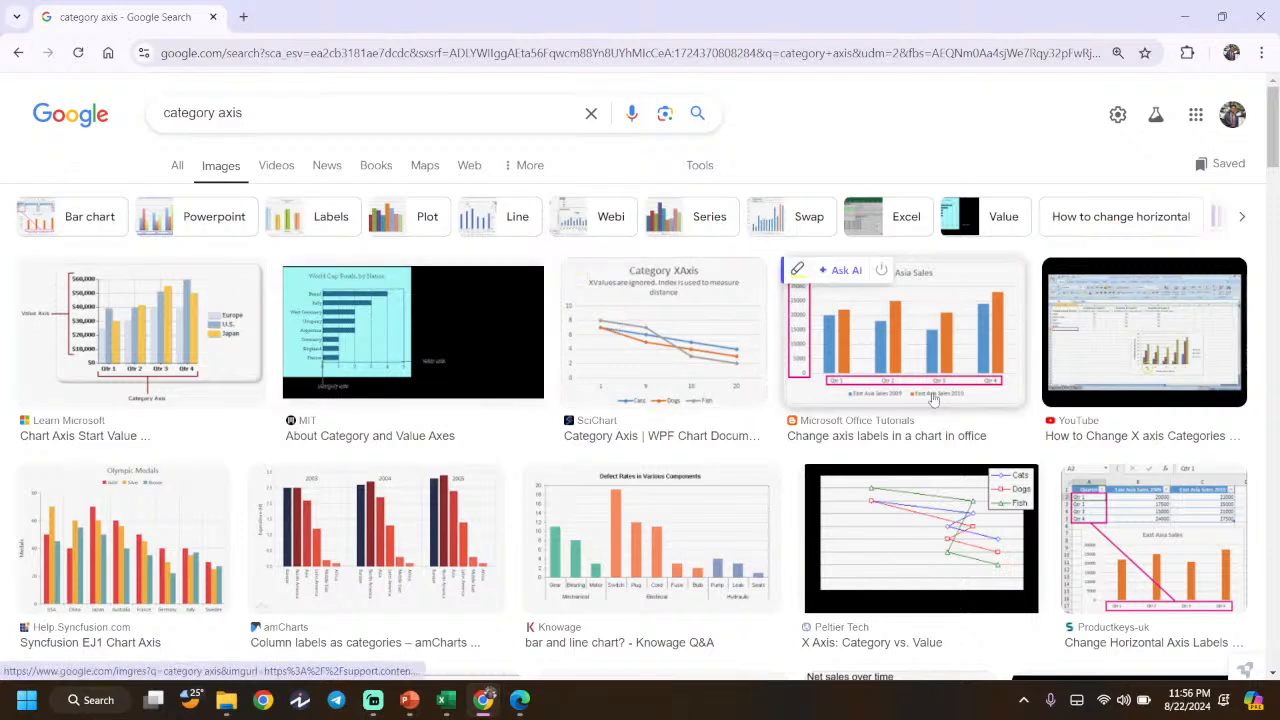
- Search Google Images for 'data labels' in a new tab, then return to the exam PDF
click(243, 17)
text(data)
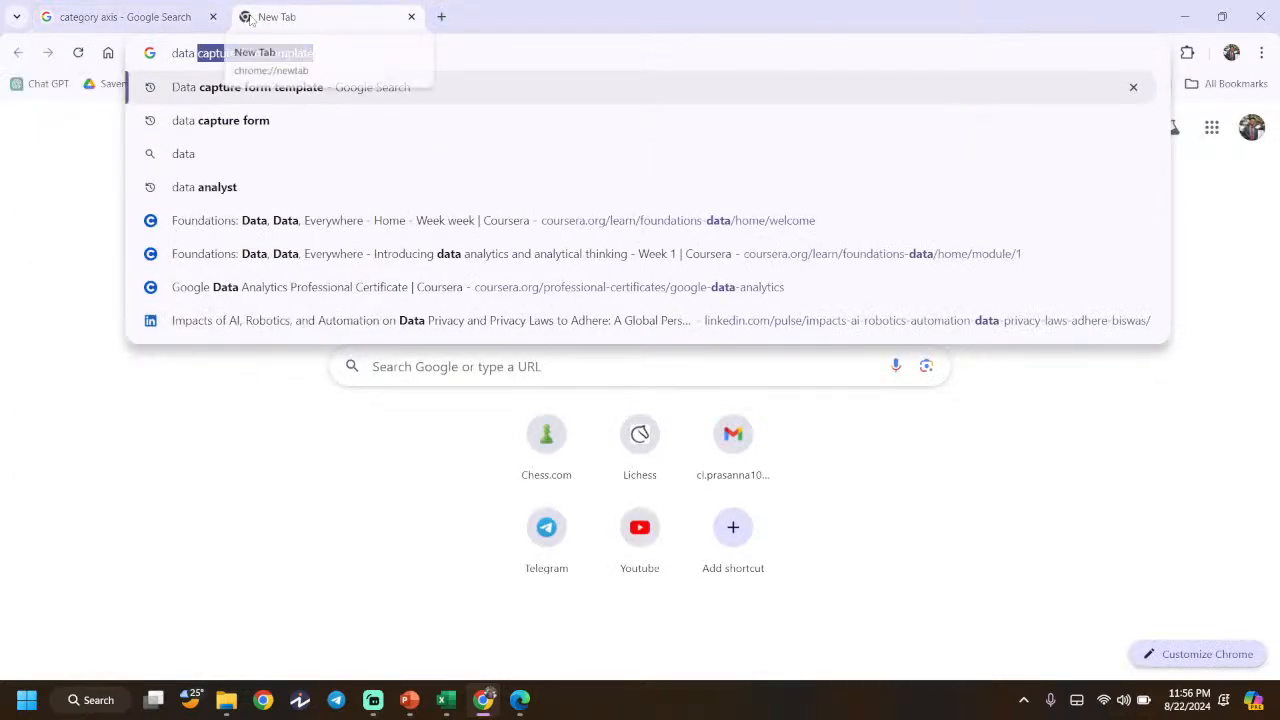
text( labels)
key(Return)
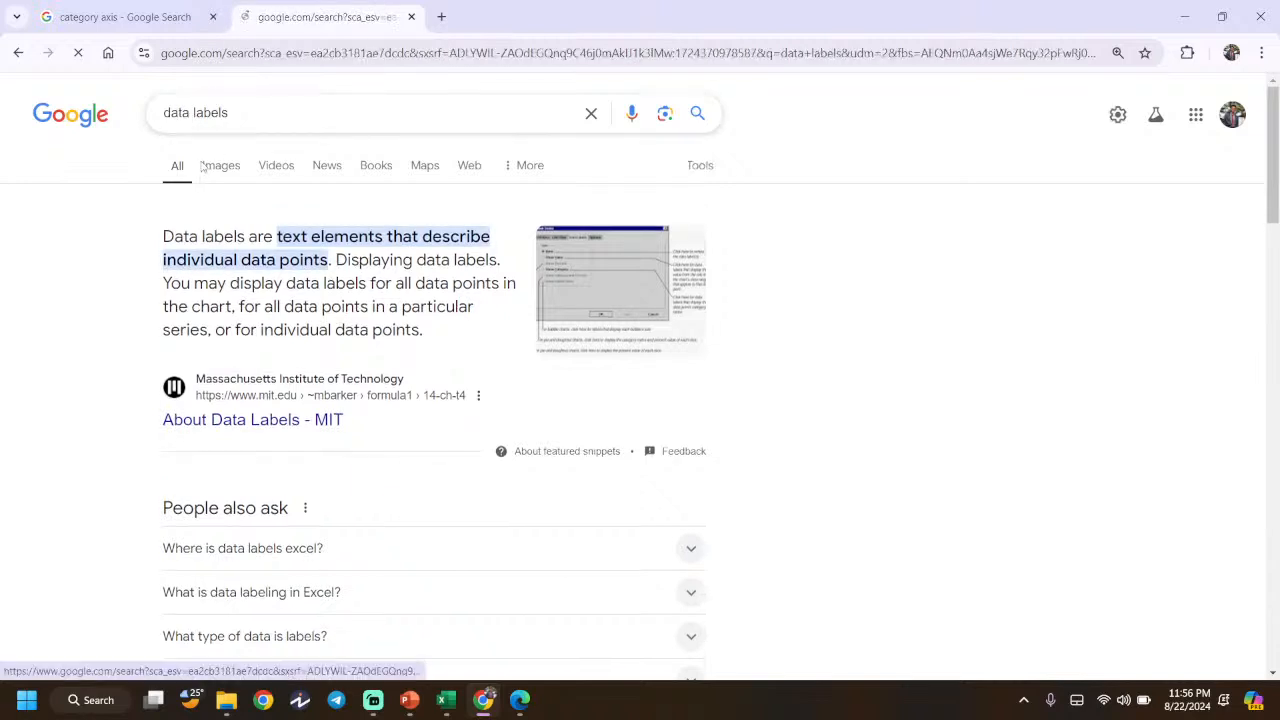
click(203, 167)
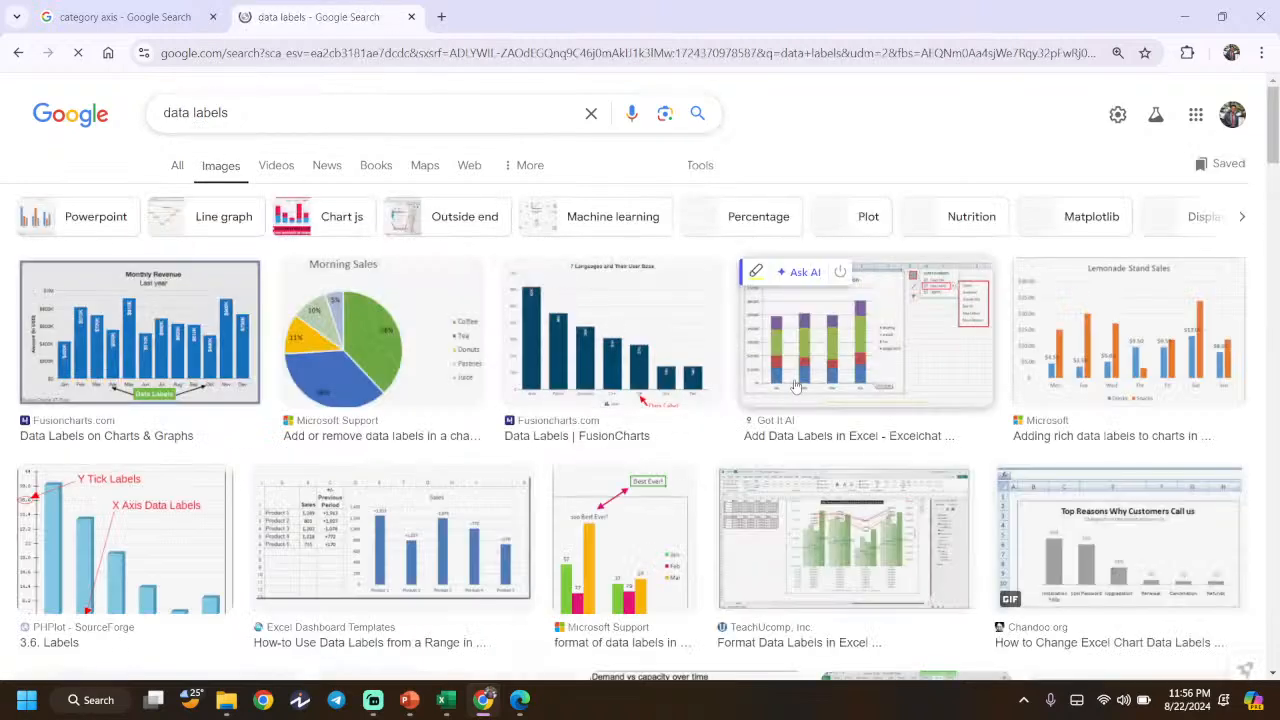
scroll(87, 383, up, 5)
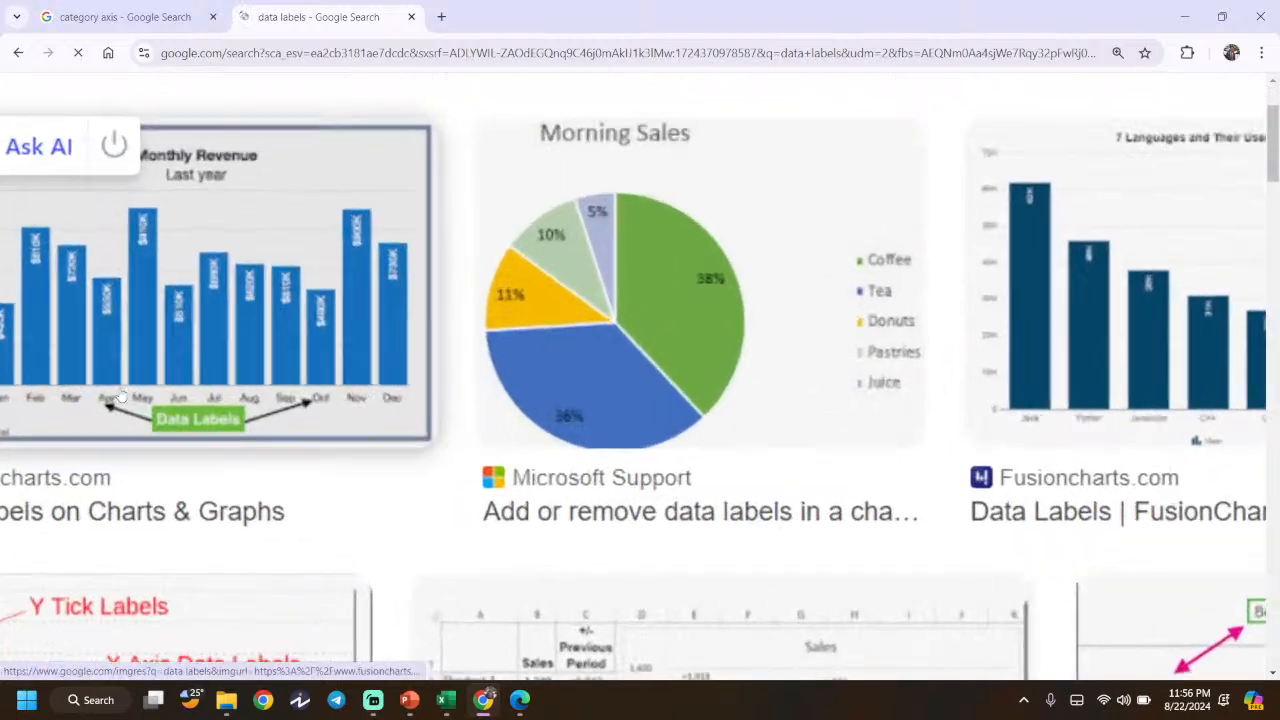
scroll(120, 397, up, 3)
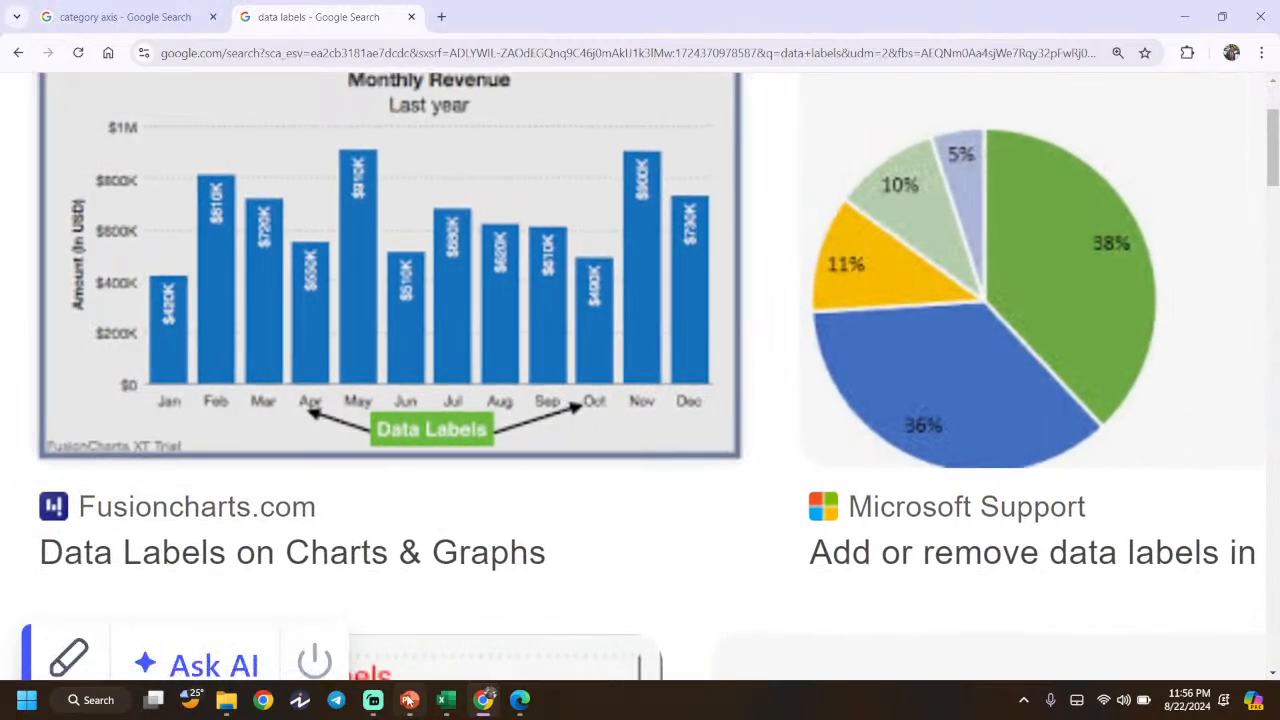
drag(408, 700, 519, 700)
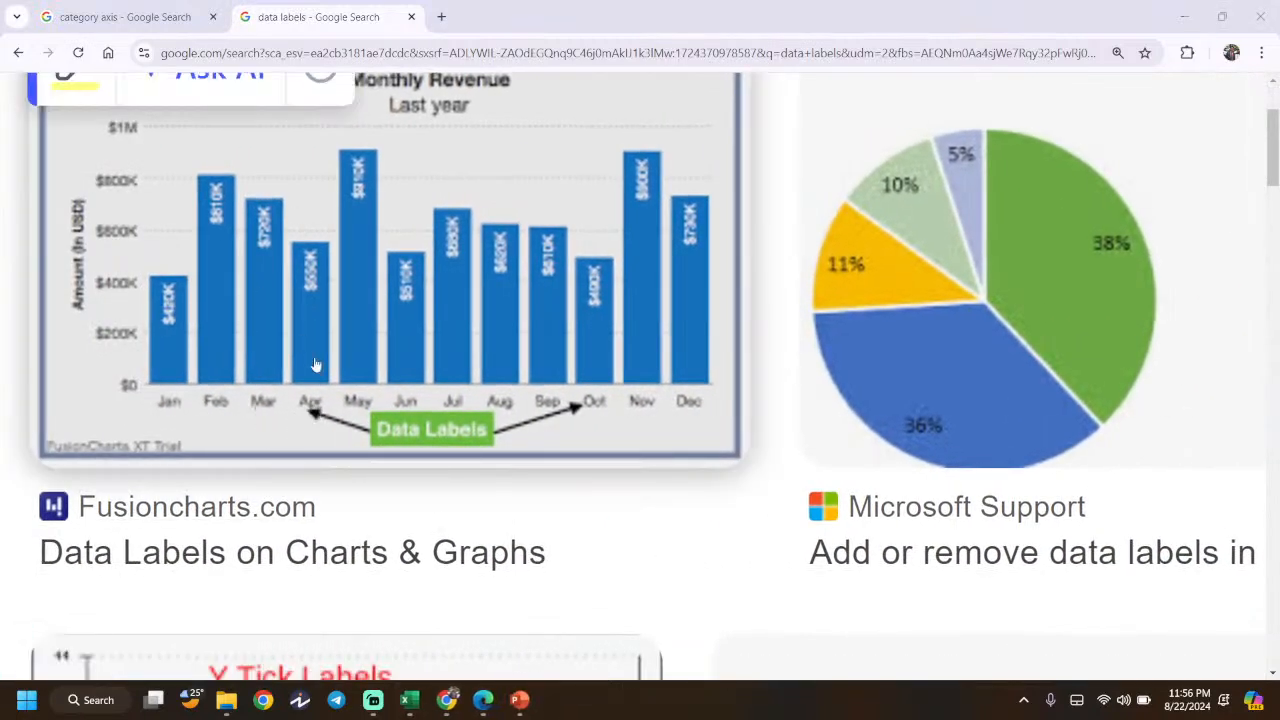
click(483, 700)
scroll(640, 400, up, 1)
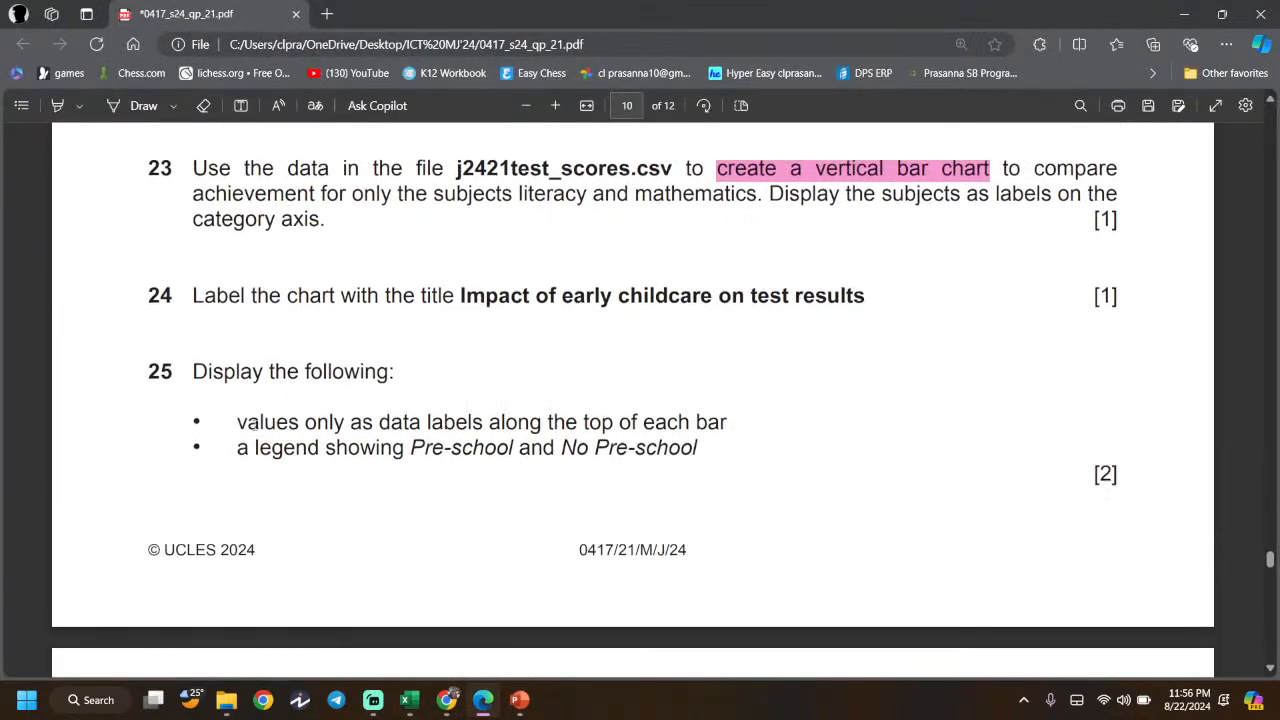
- Review the data labels requirement in the question paper, then return to the chart workbook
drag(237, 422, 397, 424)
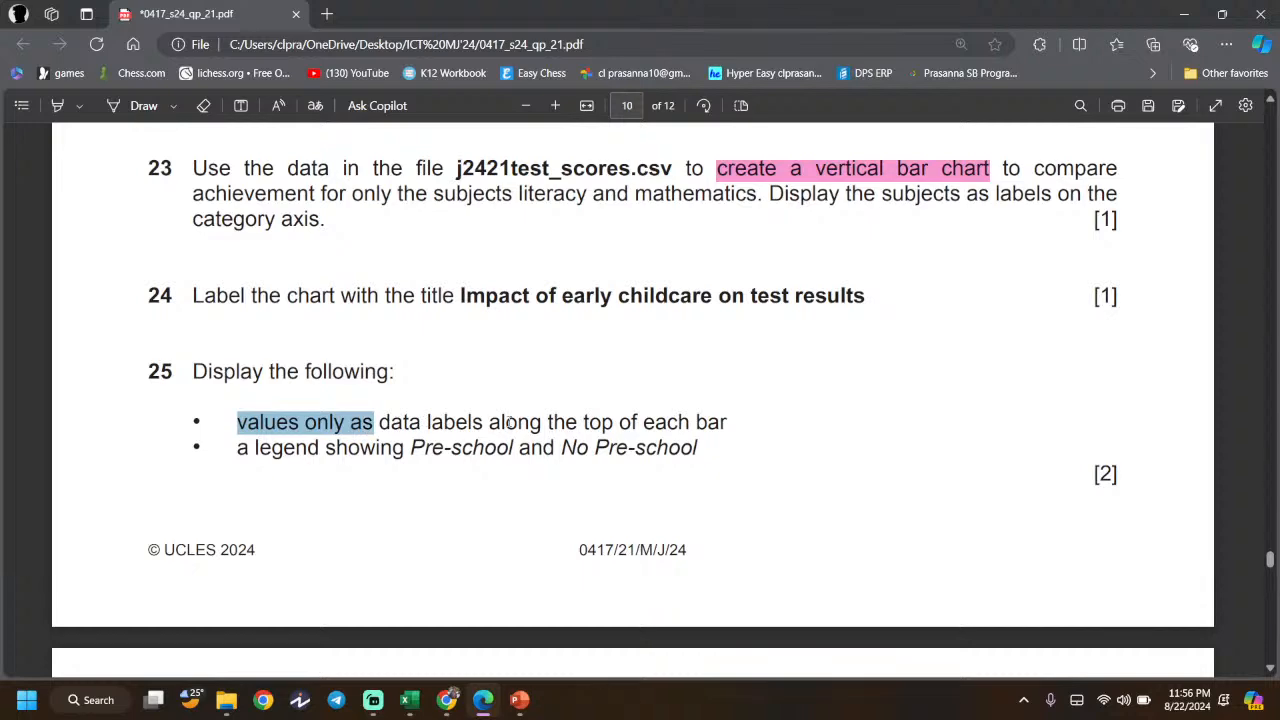
drag(510, 424, 514, 424)
click(640, 425)
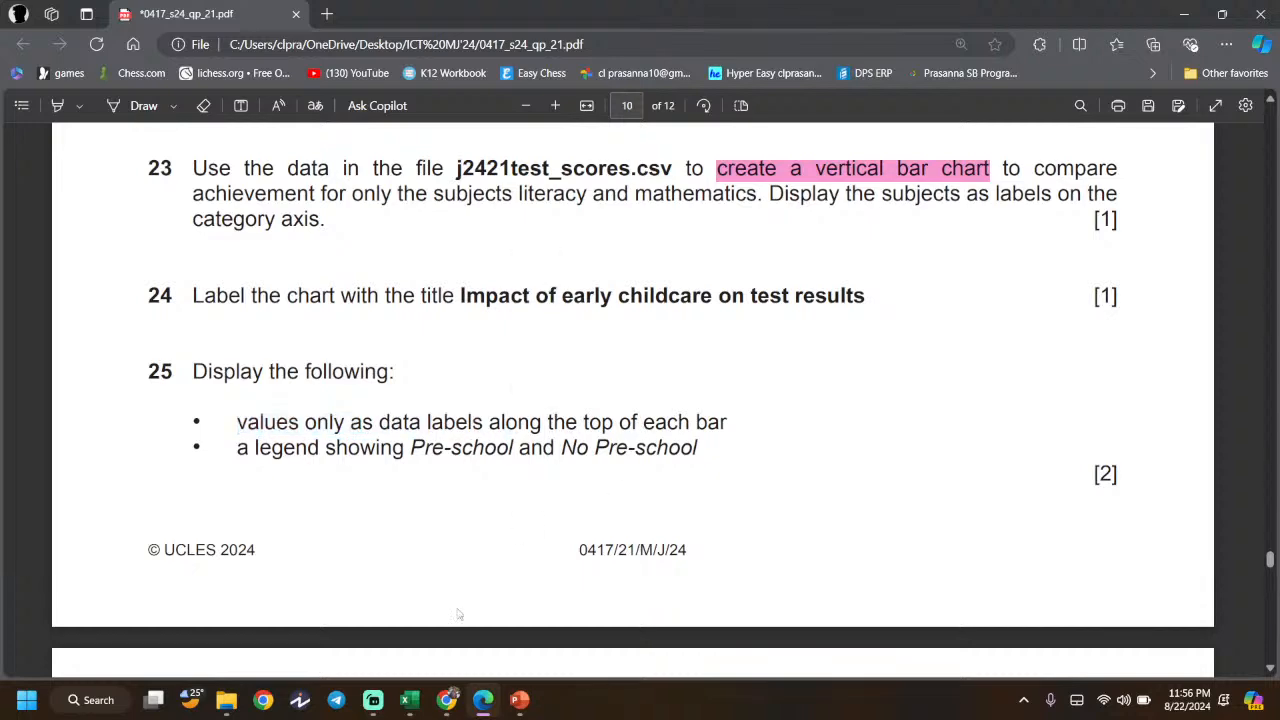
click(483, 700)
click(519, 700)
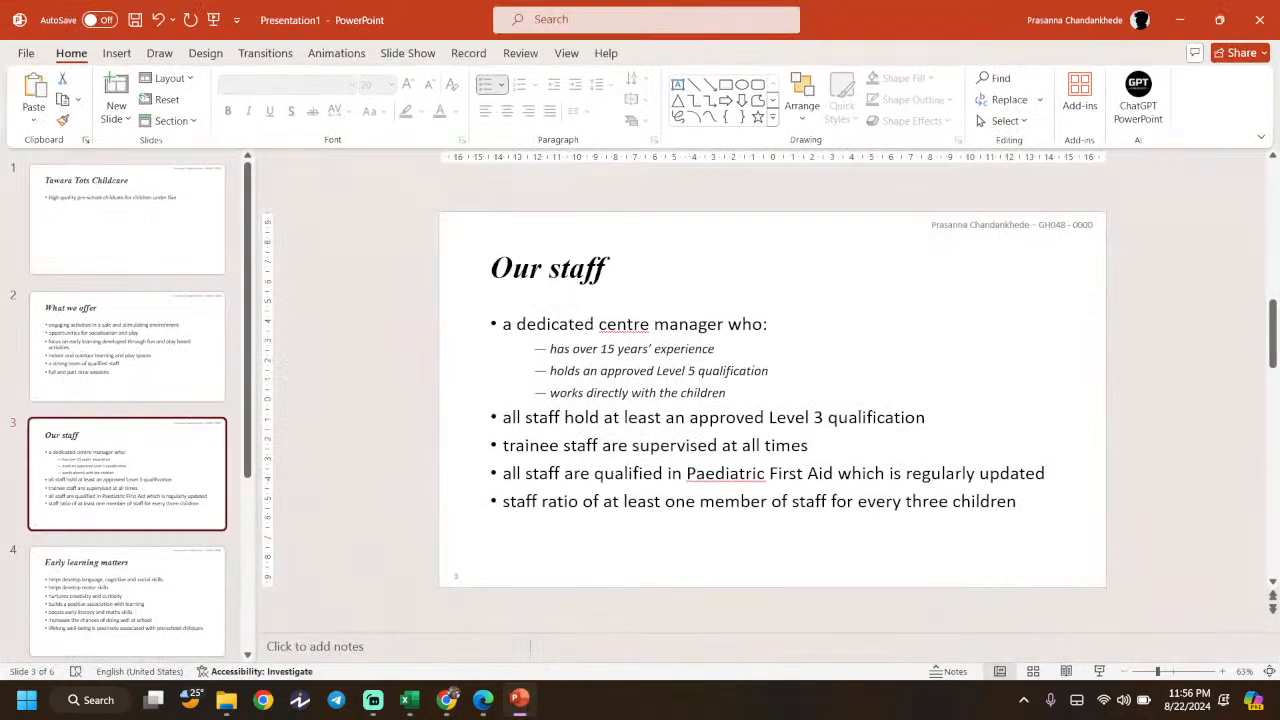
click(409, 700)
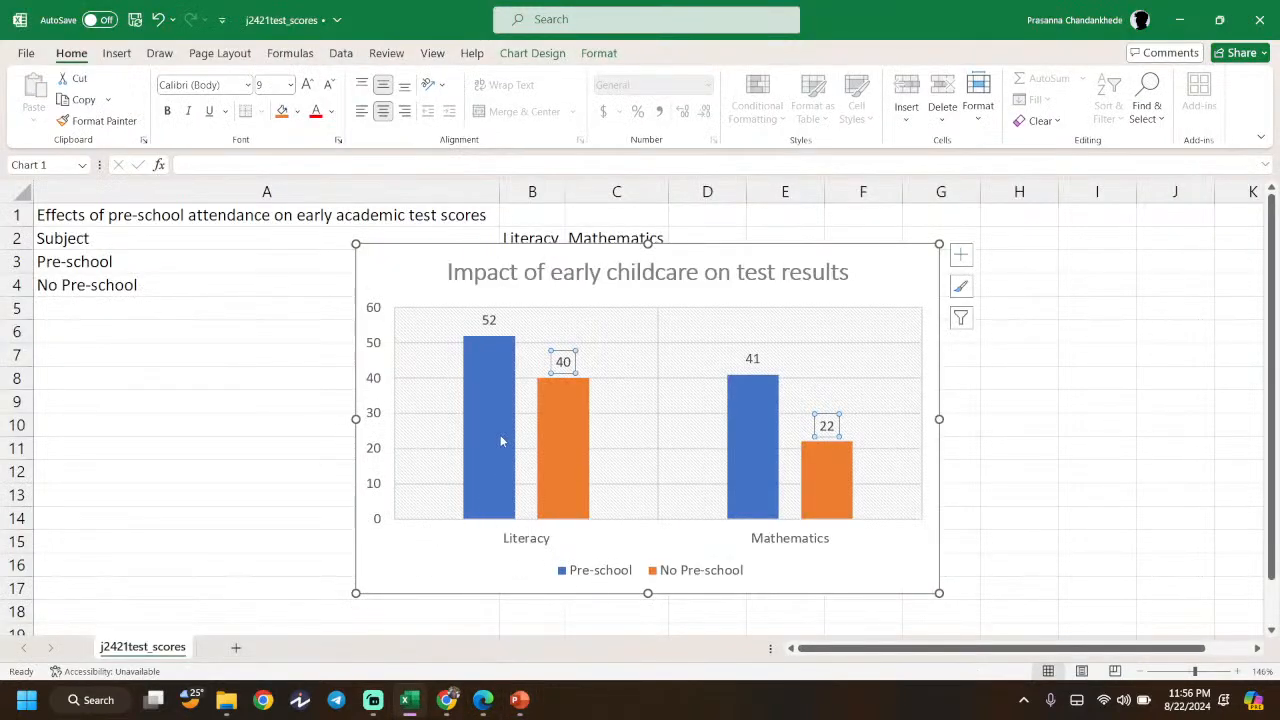
- Select the chart's value axis and delete it
click(368, 320)
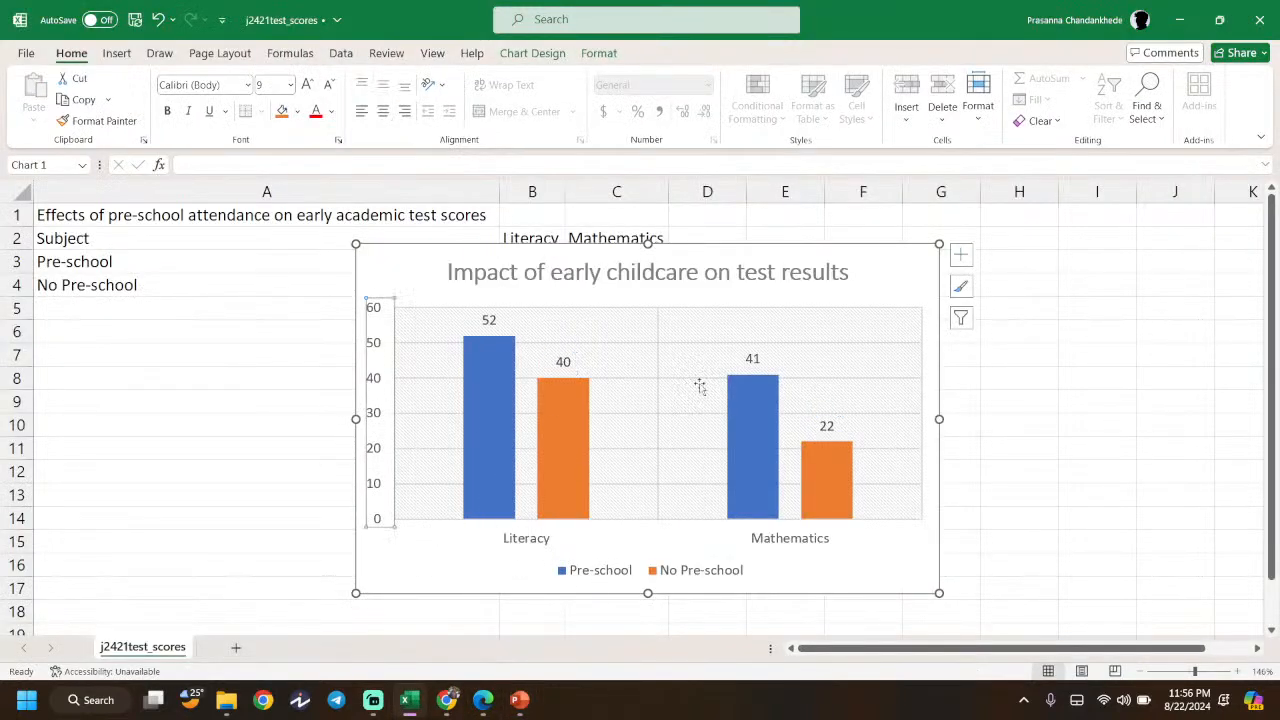
click(375, 295)
click(377, 308)
key(Delete)
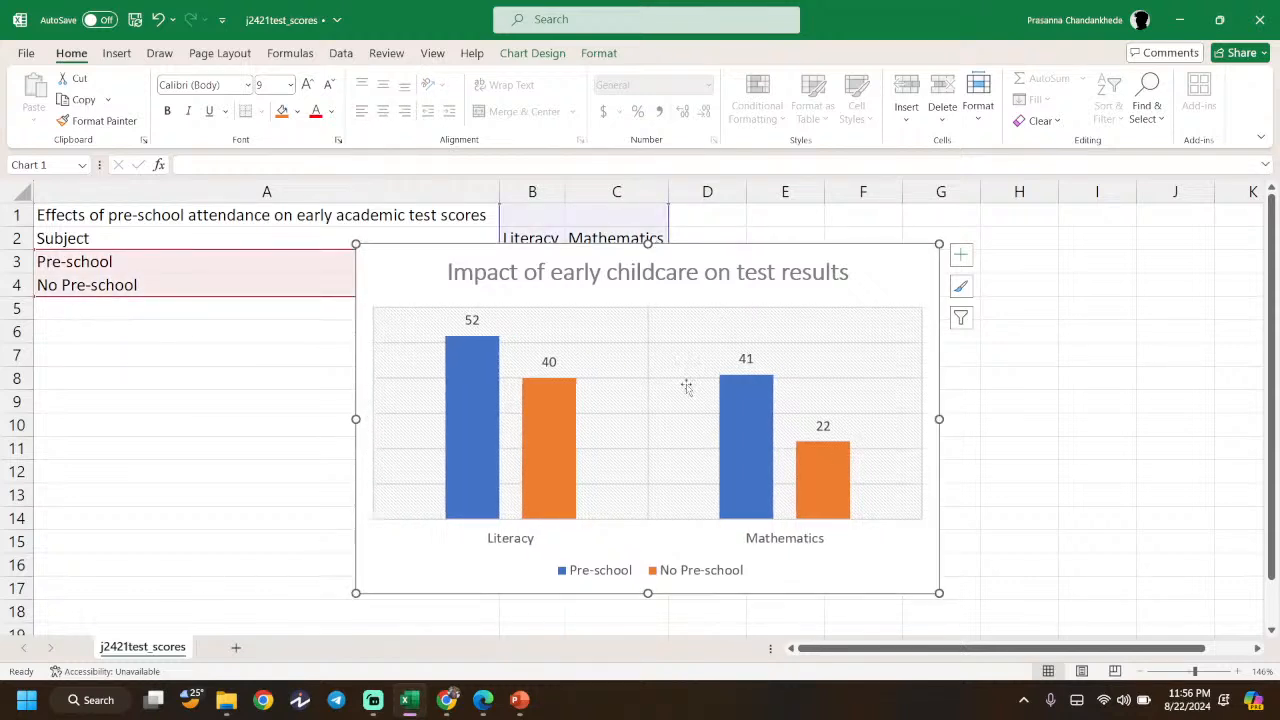
- Check the legend requirement, select the chart legend, and scroll the paper toward question 26
click(483, 700)
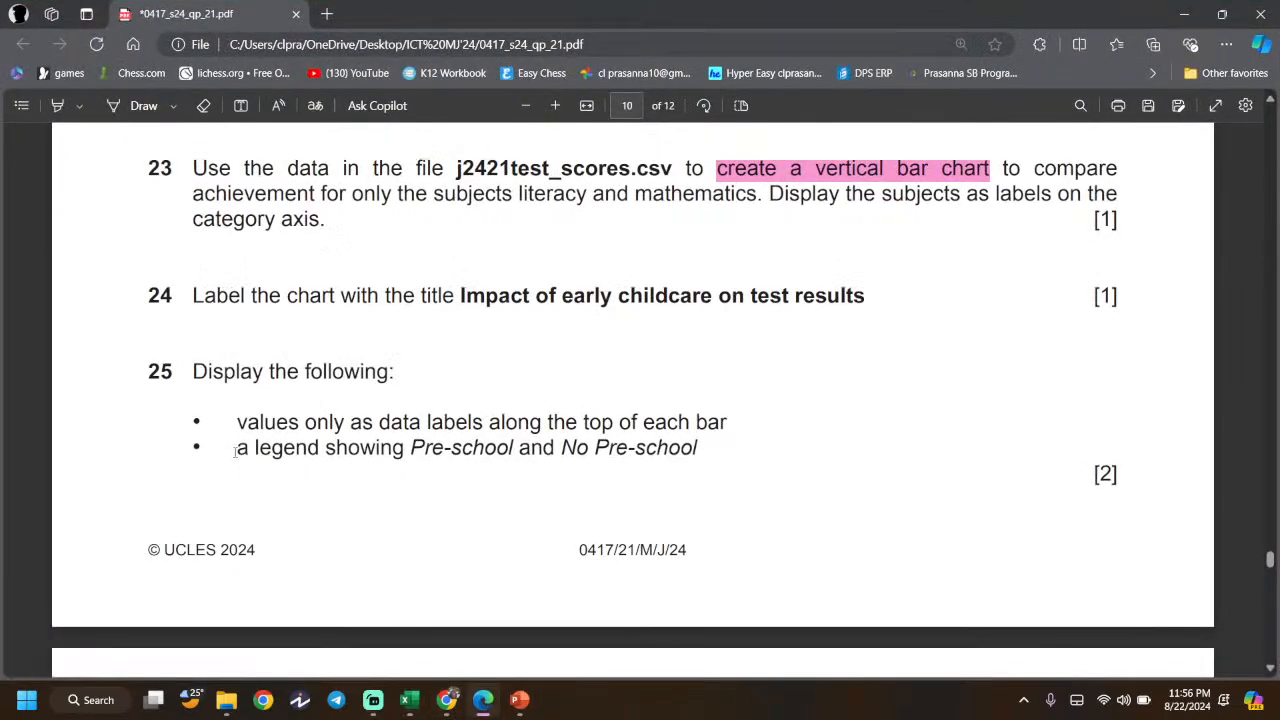
drag(236, 452, 609, 449)
click(497, 533)
click(482, 704)
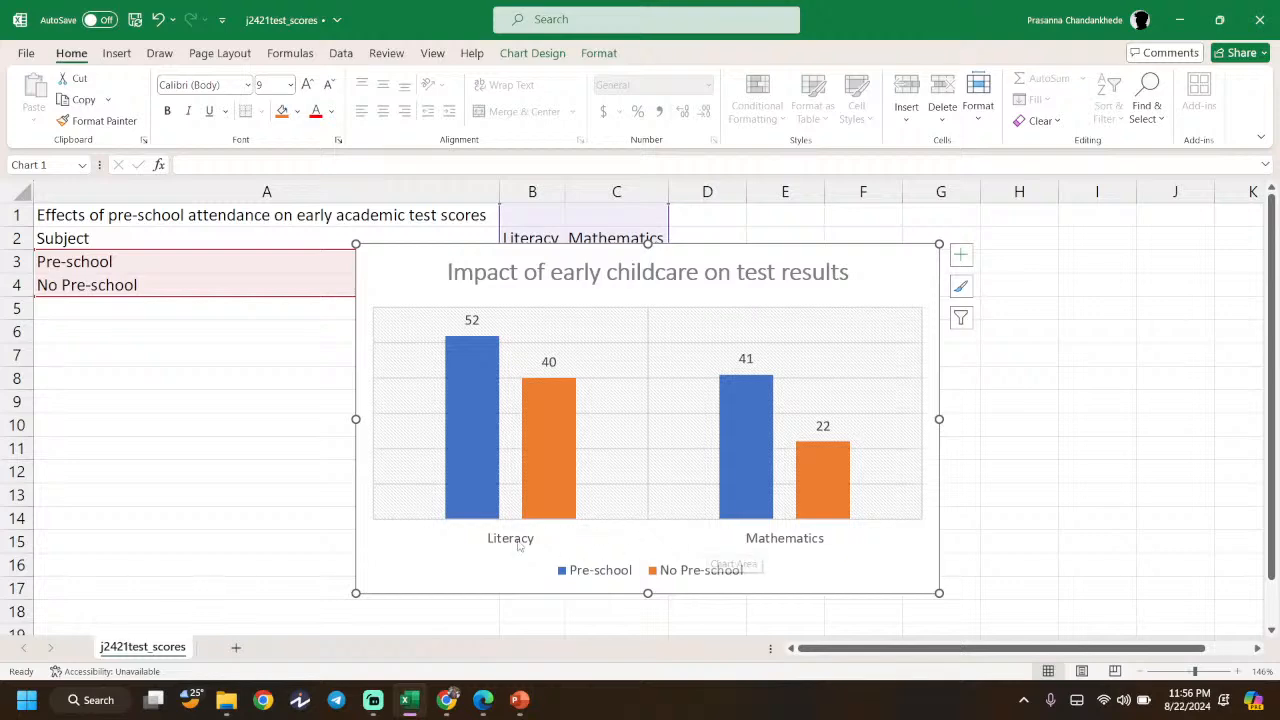
click(585, 575)
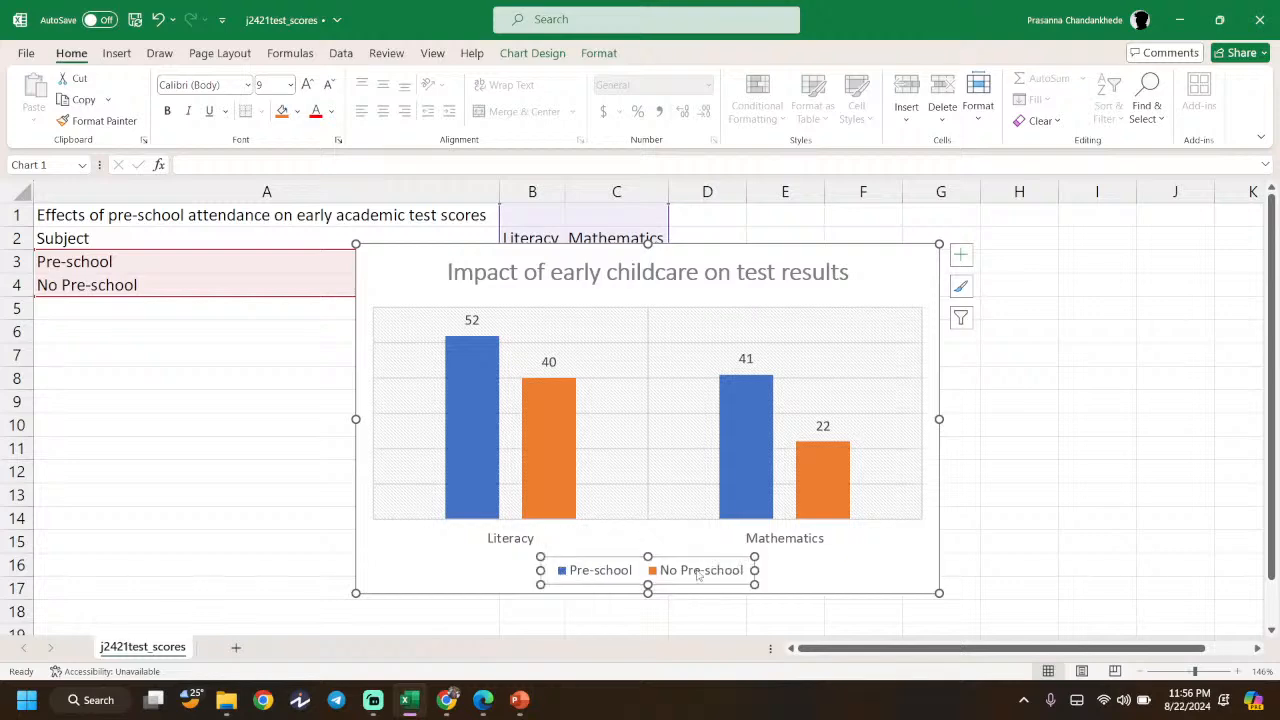
click(483, 700)
scroll(408, 493, down, 4)
- Scroll around question 26 and compare it briefly with the Excel chart
scroll(361, 555, down, 2)
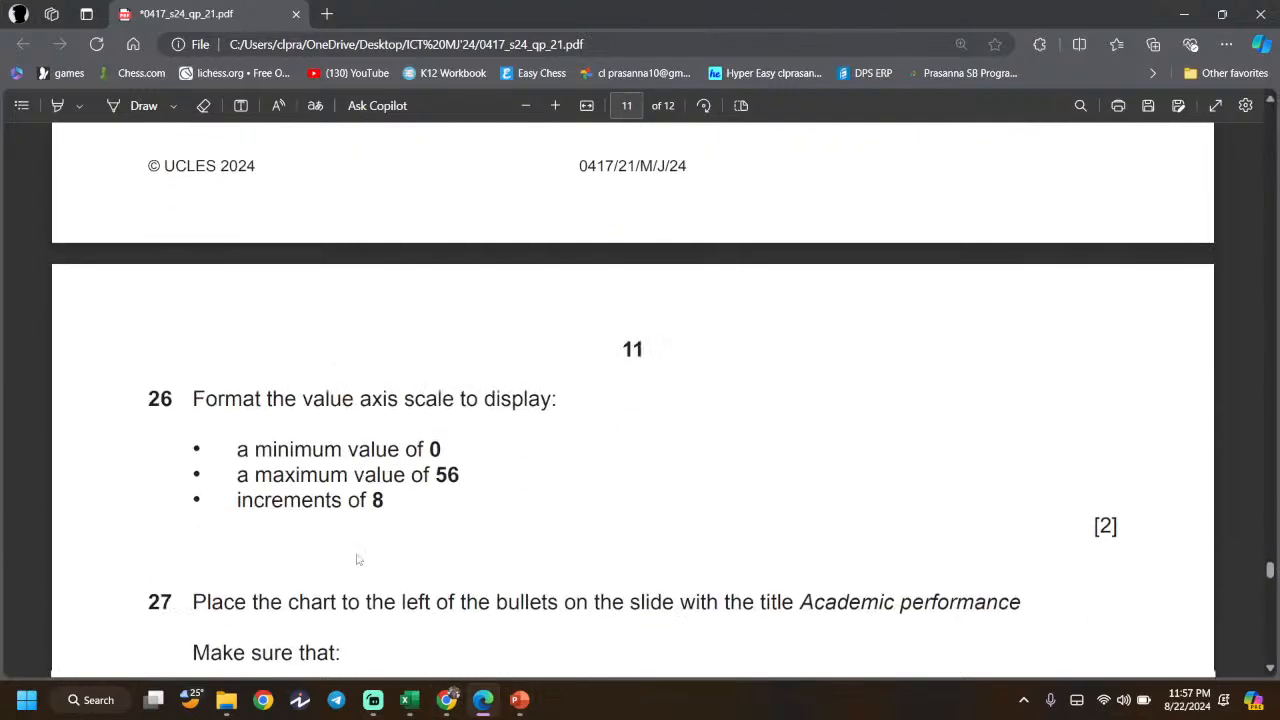
scroll(218, 397, up, 3)
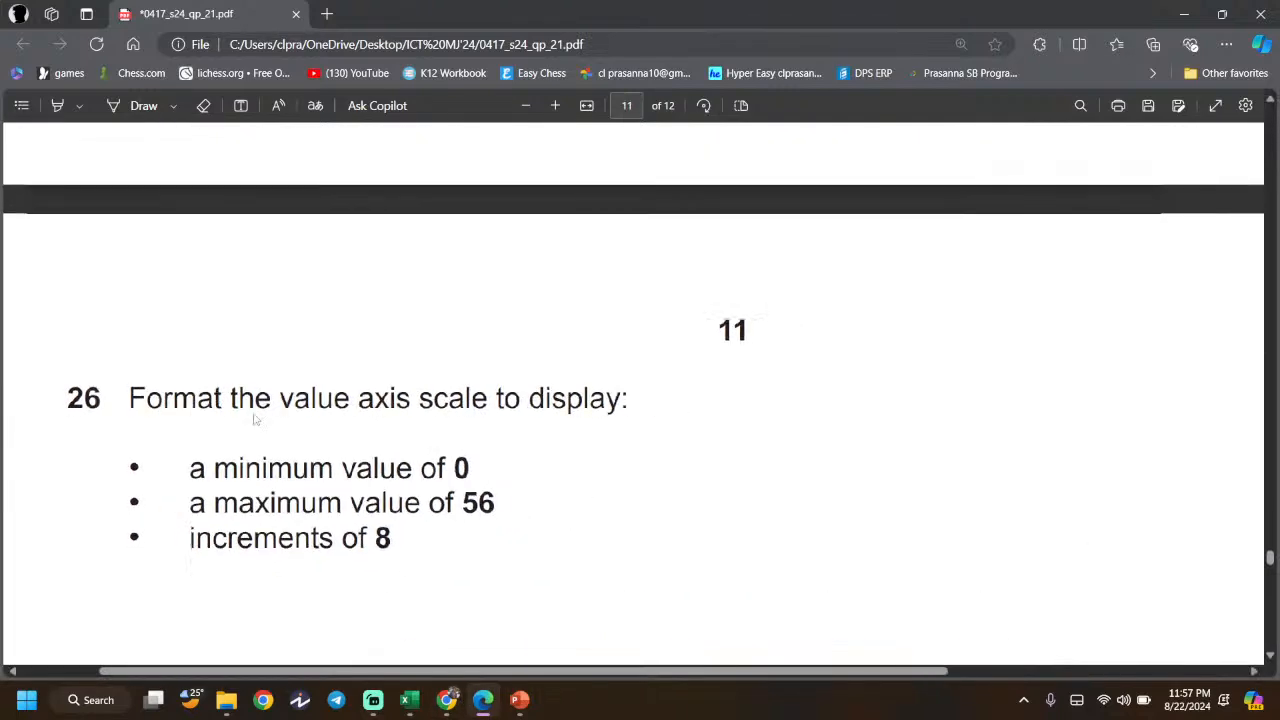
click(483, 700)
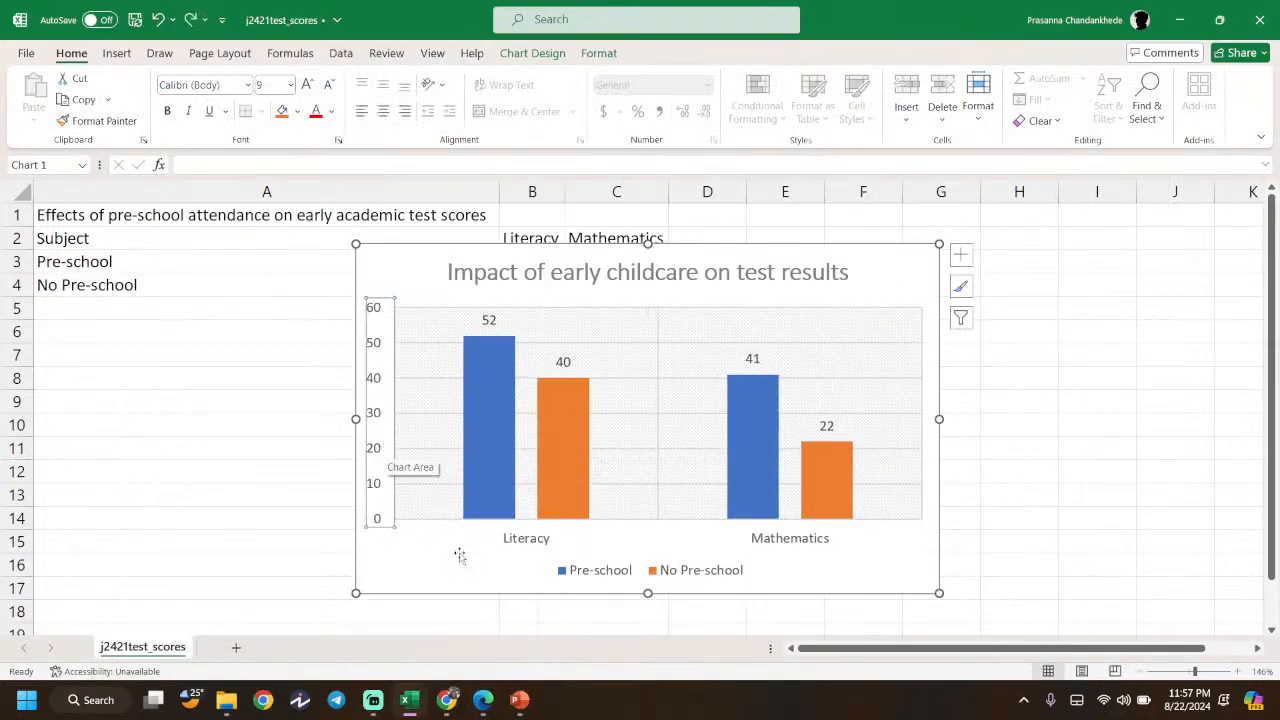
click(478, 700)
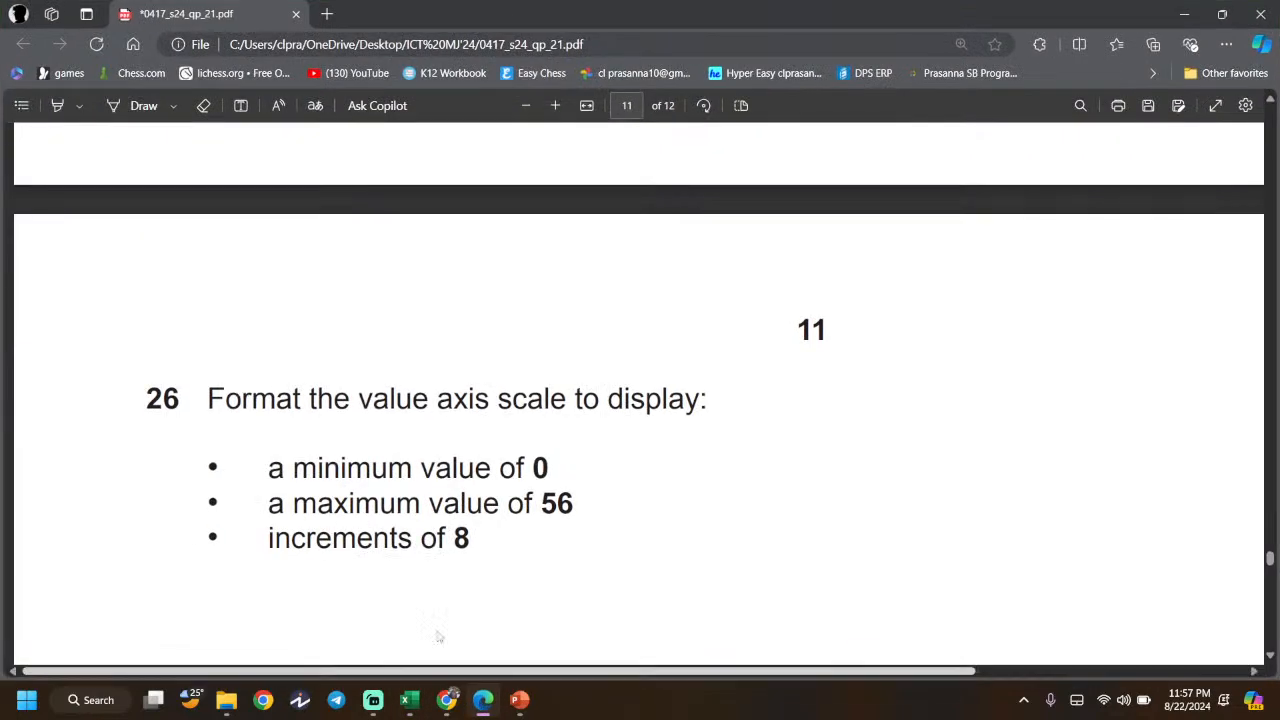
- Highlight question 26's minimum 0 and maximum 56 lines, then go back to Excel
scroll(368, 433, down, 1)
drag(272, 430, 532, 432)
click(514, 485)
drag(588, 468, 208, 467)
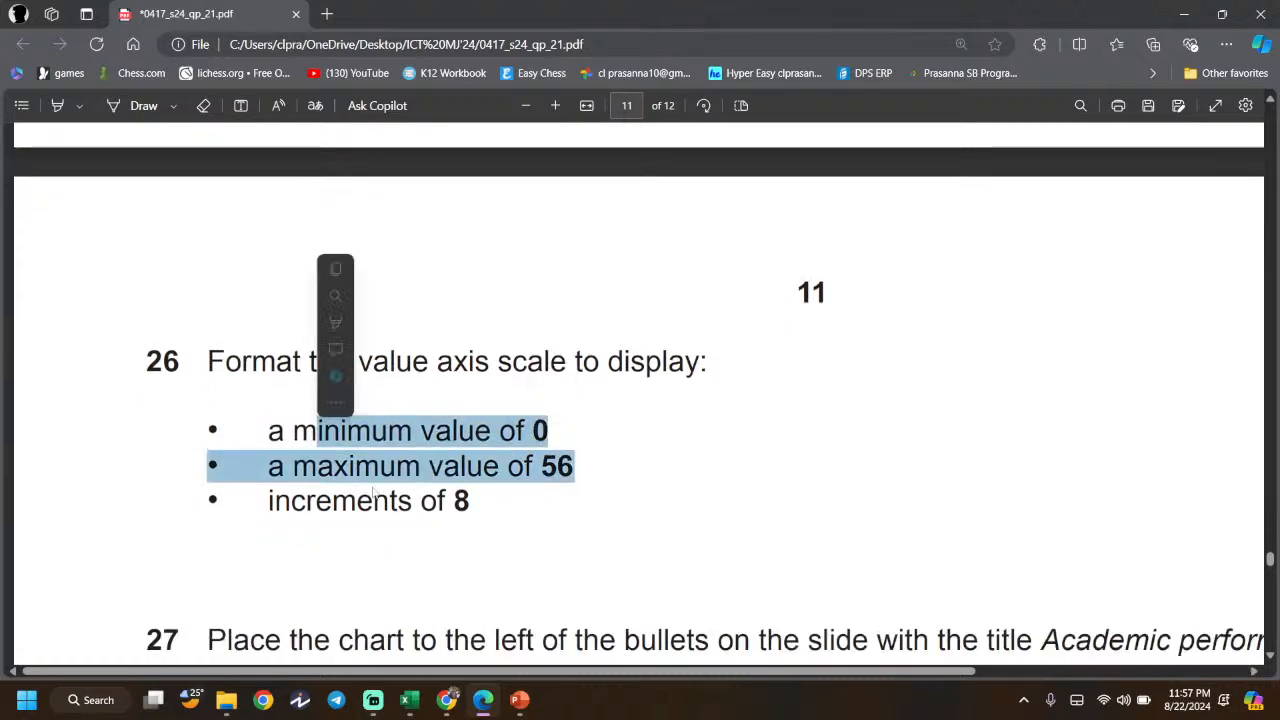
click(455, 529)
click(478, 700)
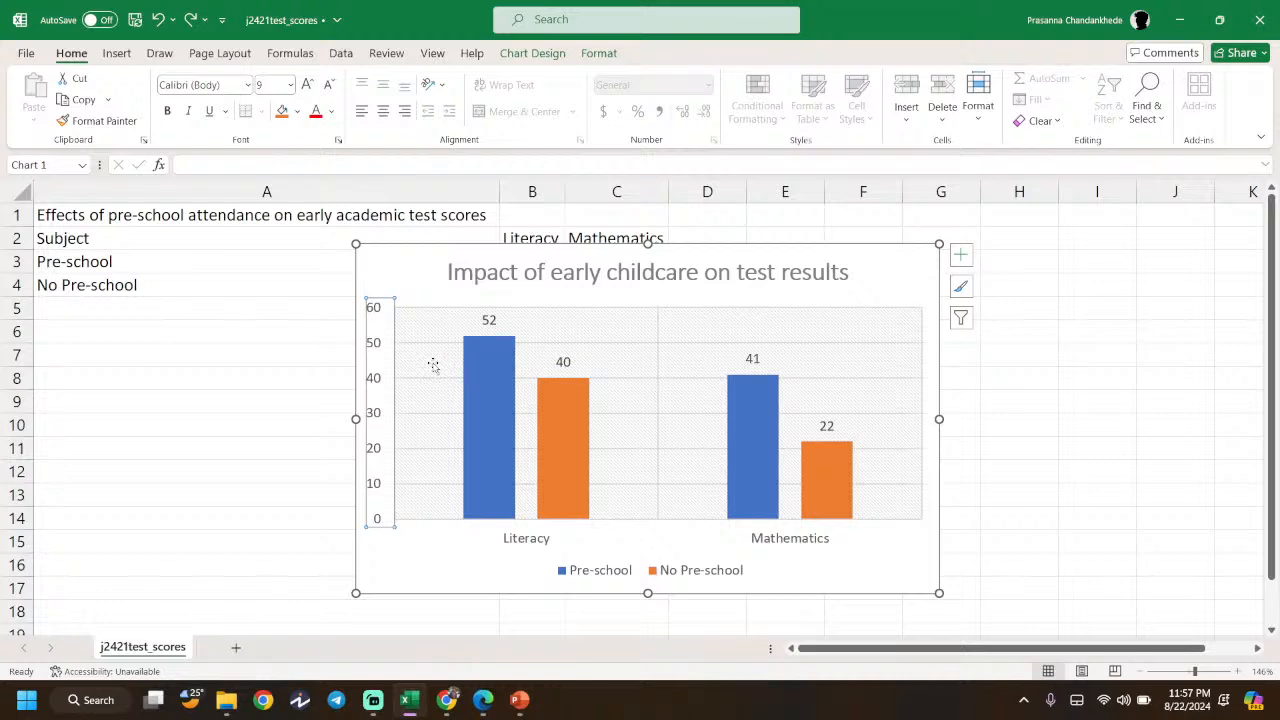
- Open Format Axis for the vertical value axis, rechecking the question paper along the way
right_click(379, 423)
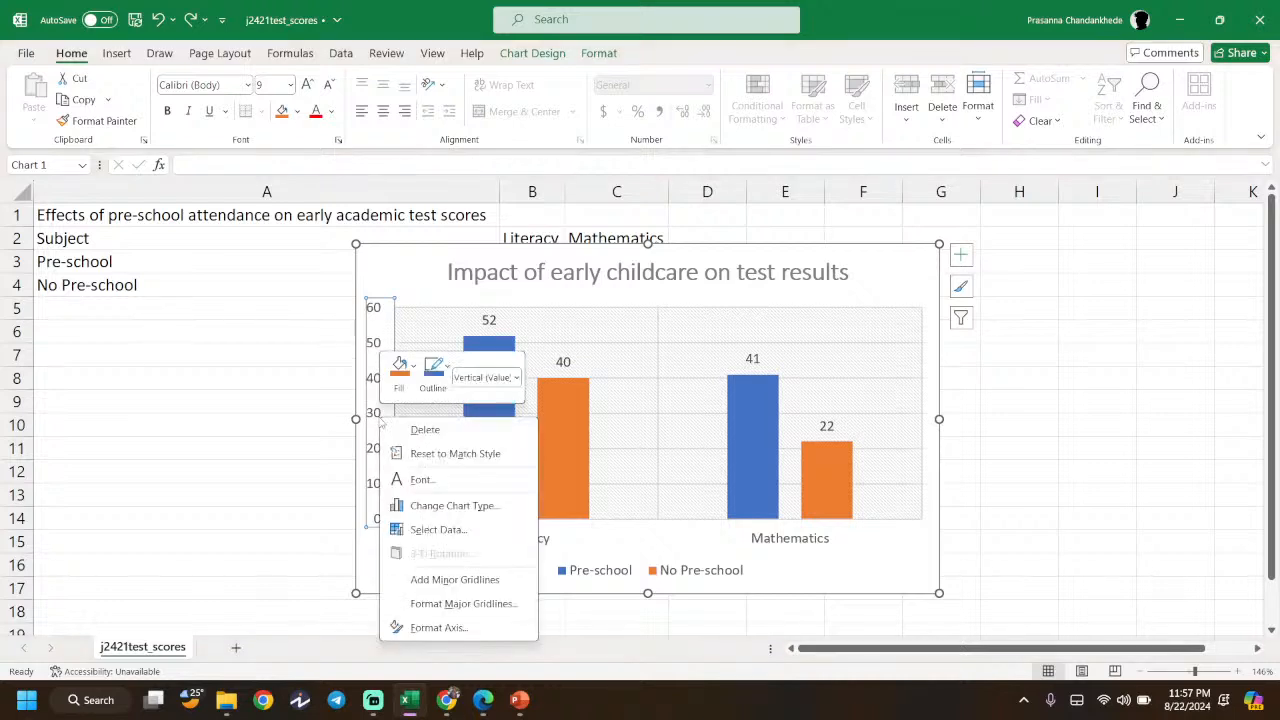
click(445, 627)
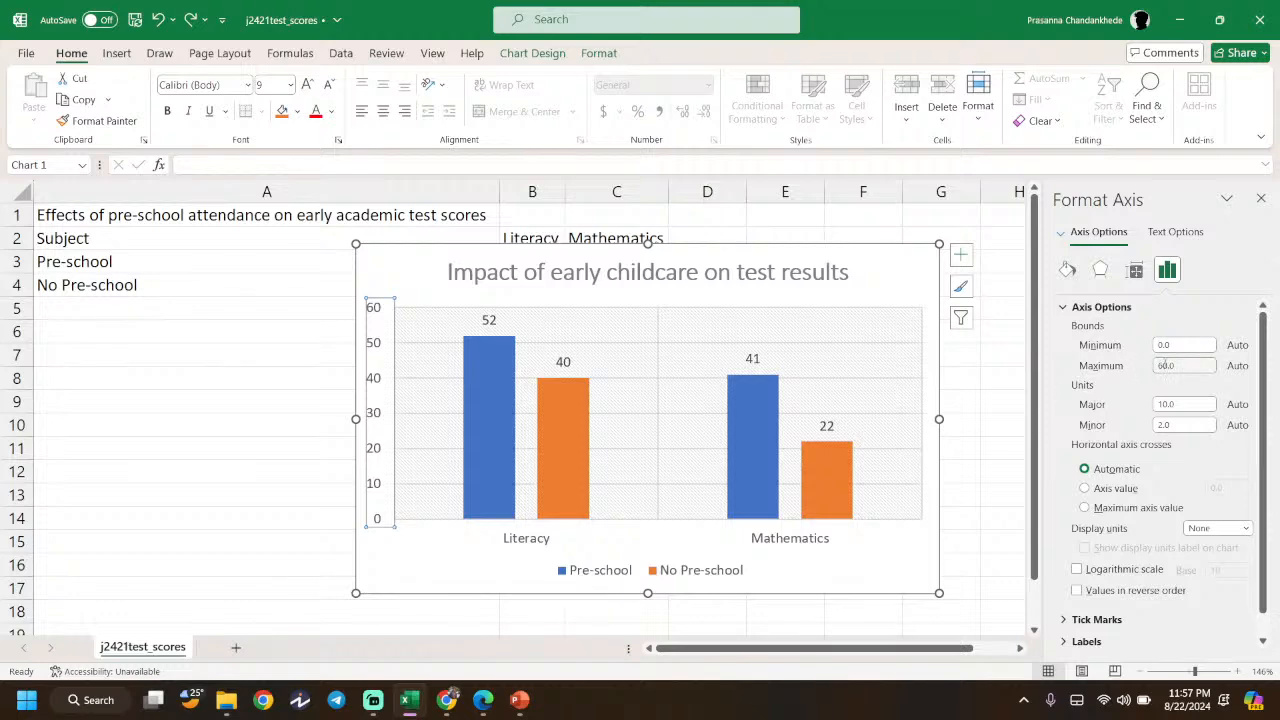
click(447, 700)
click(447, 700)
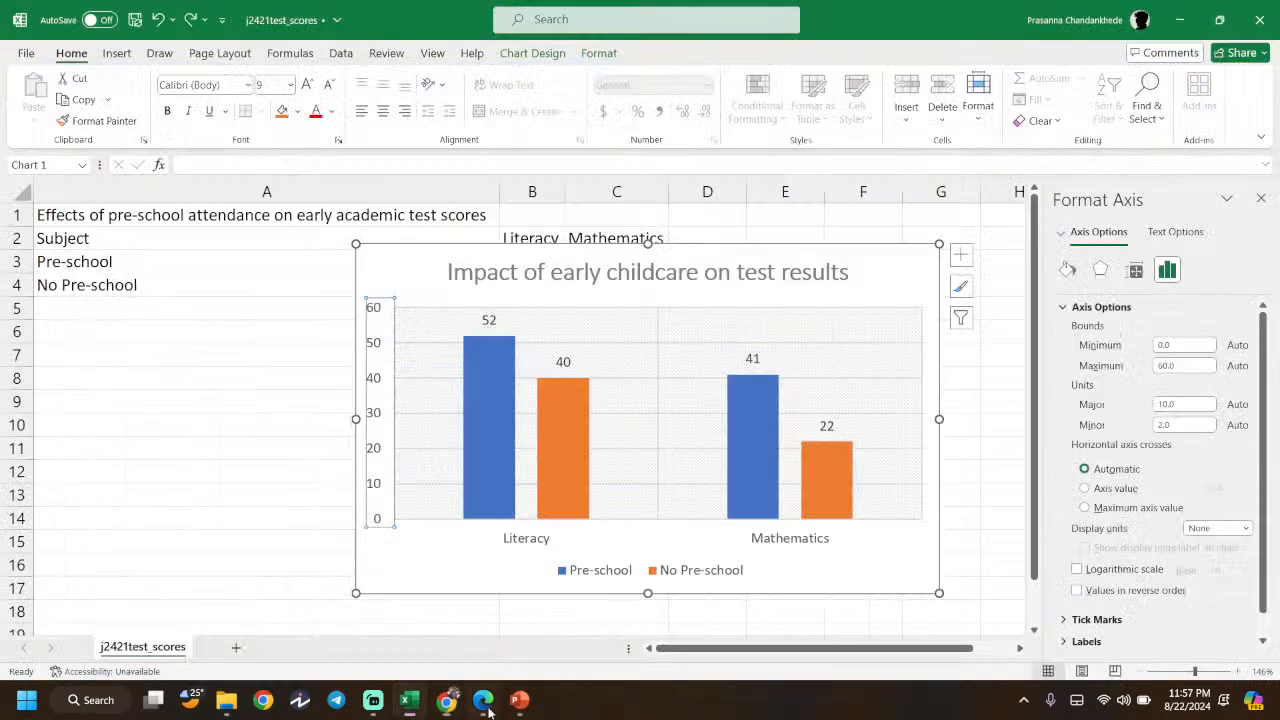
click(483, 700)
click(485, 705)
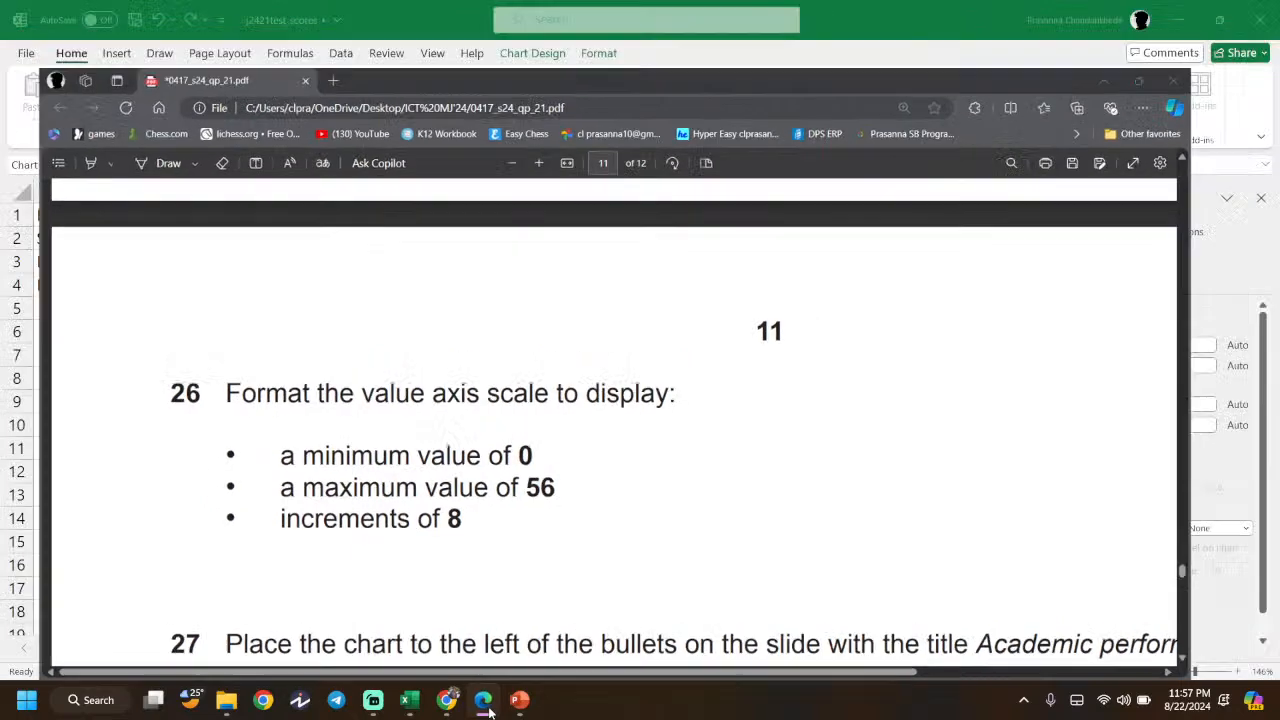
right_click(485, 705)
- Set the axis bounds to minimum 0 and maximum 56 with a major unit of 8
click(1188, 366)
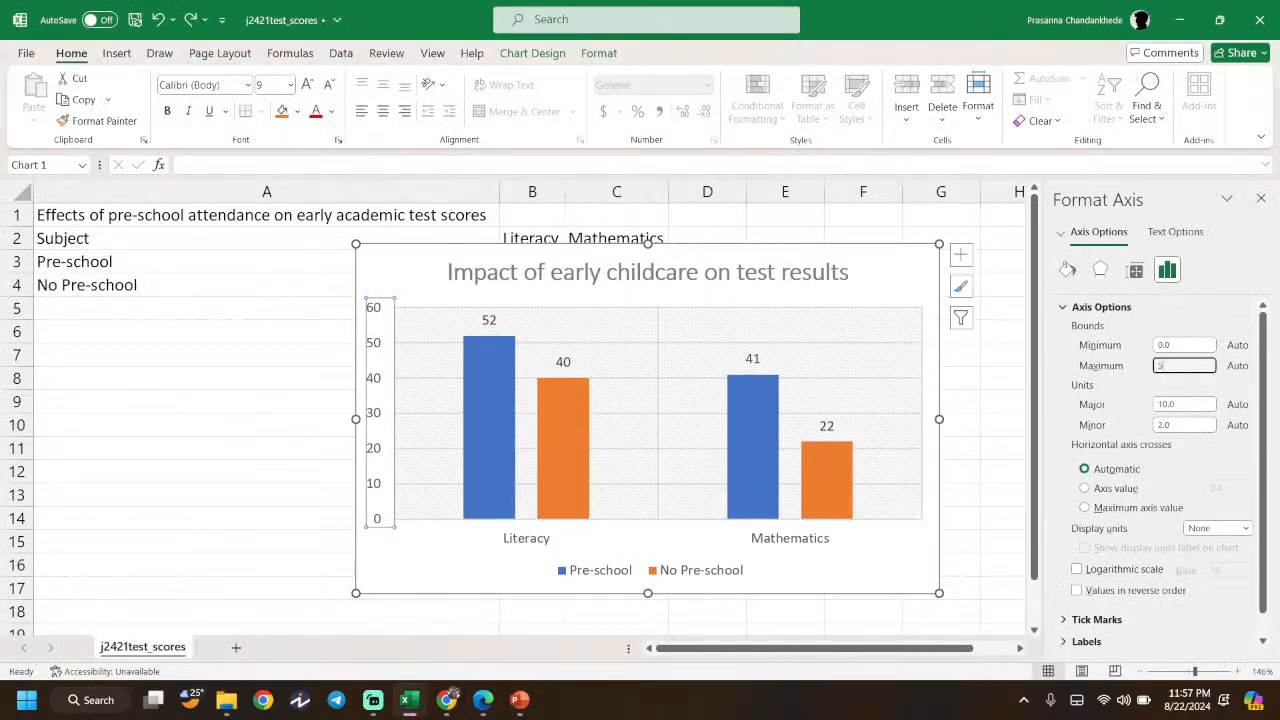
key(Return)
click(1145, 344)
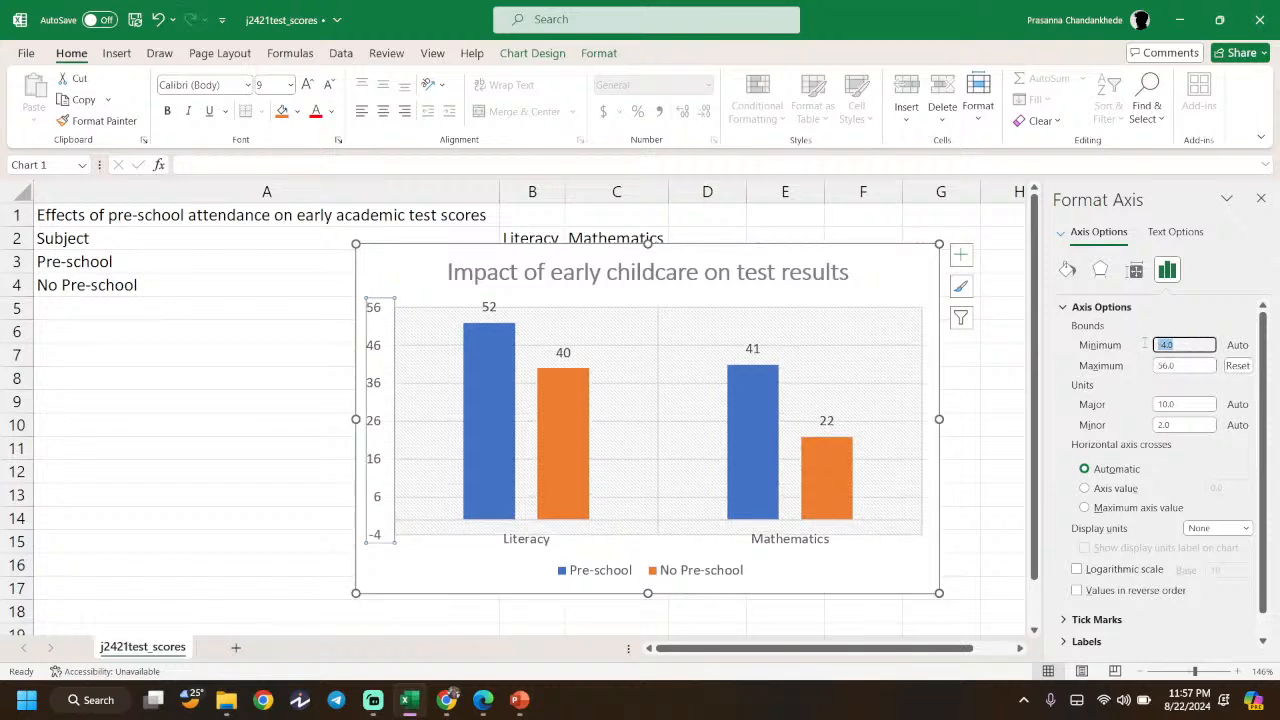
text(0)
key(Return)
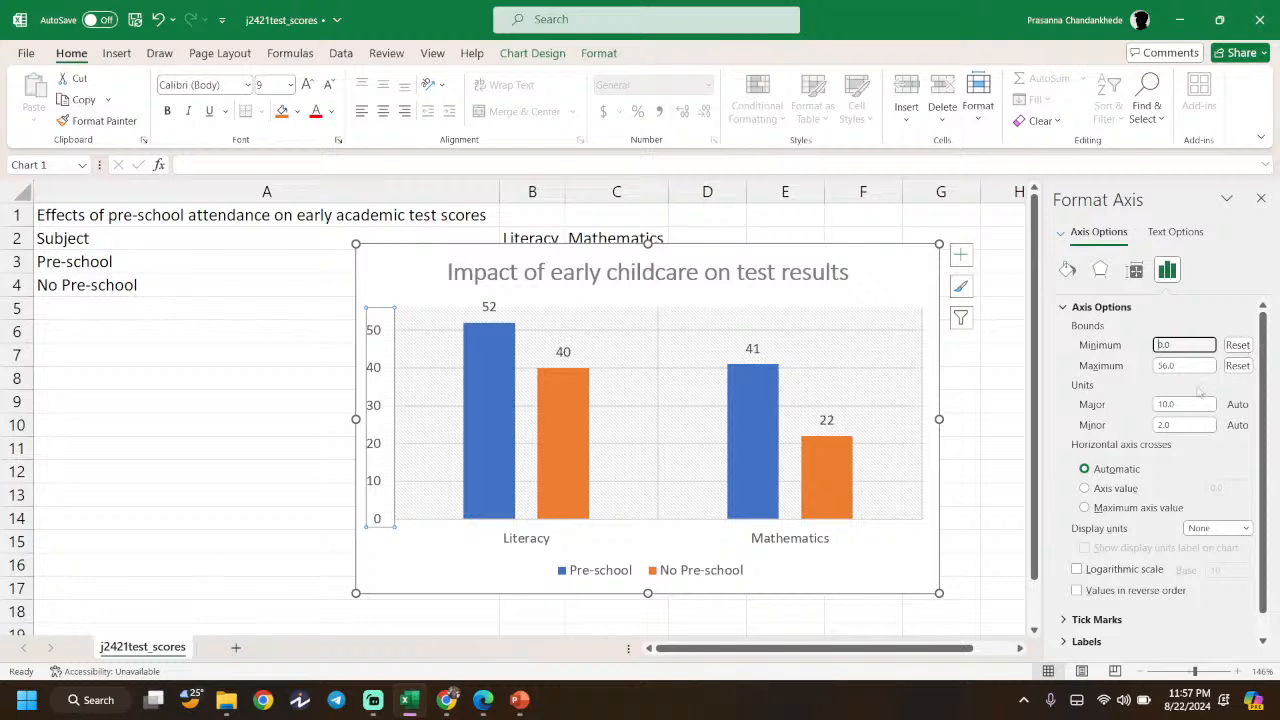
click(1132, 404)
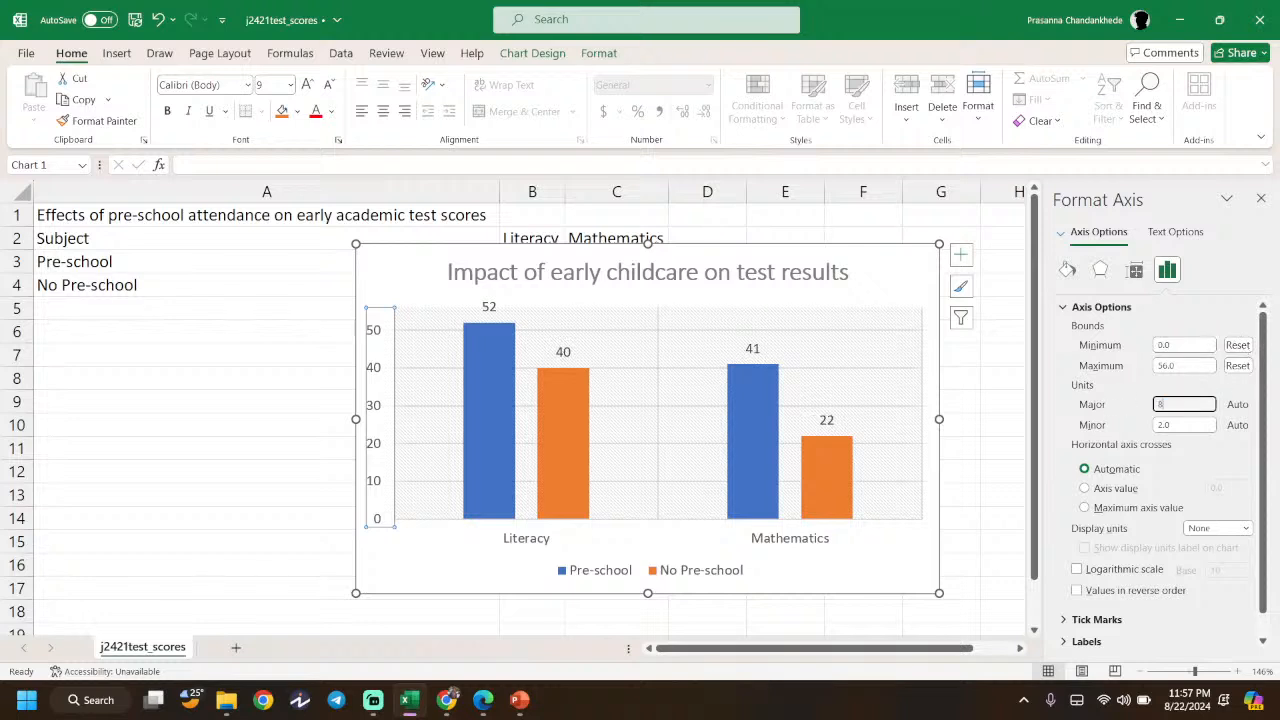
click(1178, 425)
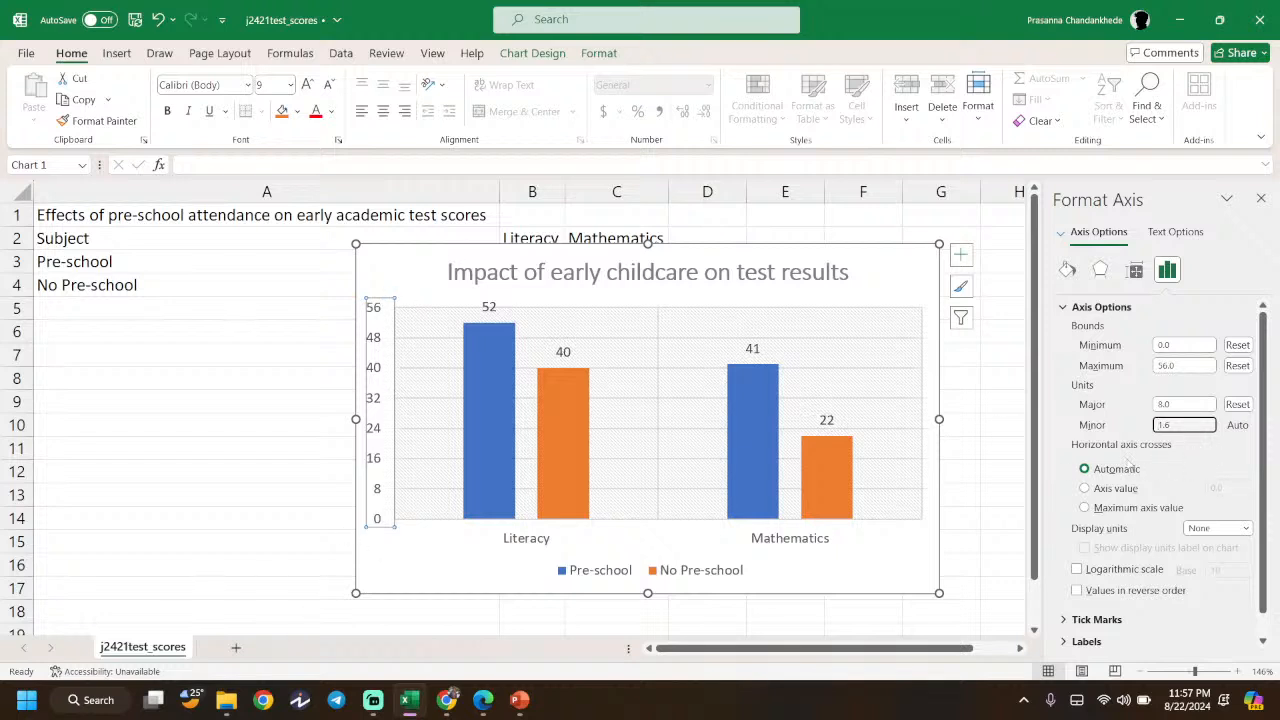
- Make the horizontal axis cross at 0, close the pane and view the finished axis
click(1098, 489)
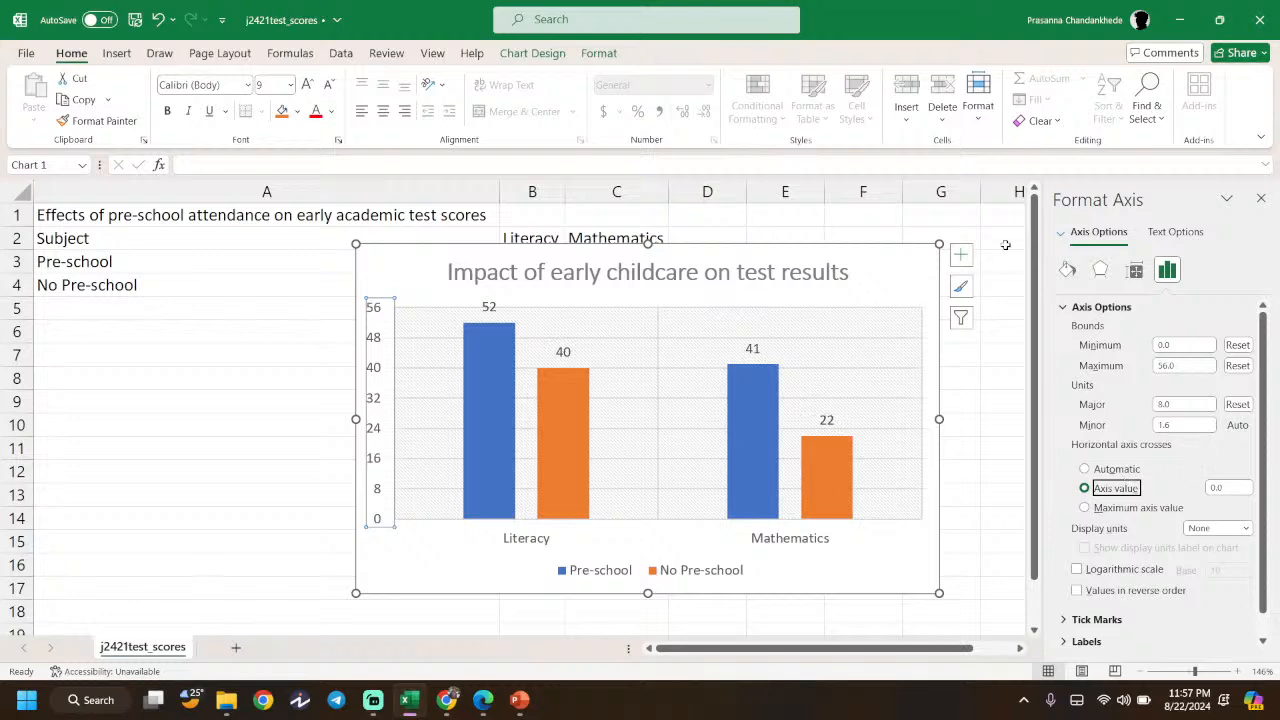
click(1260, 200)
click(1097, 331)
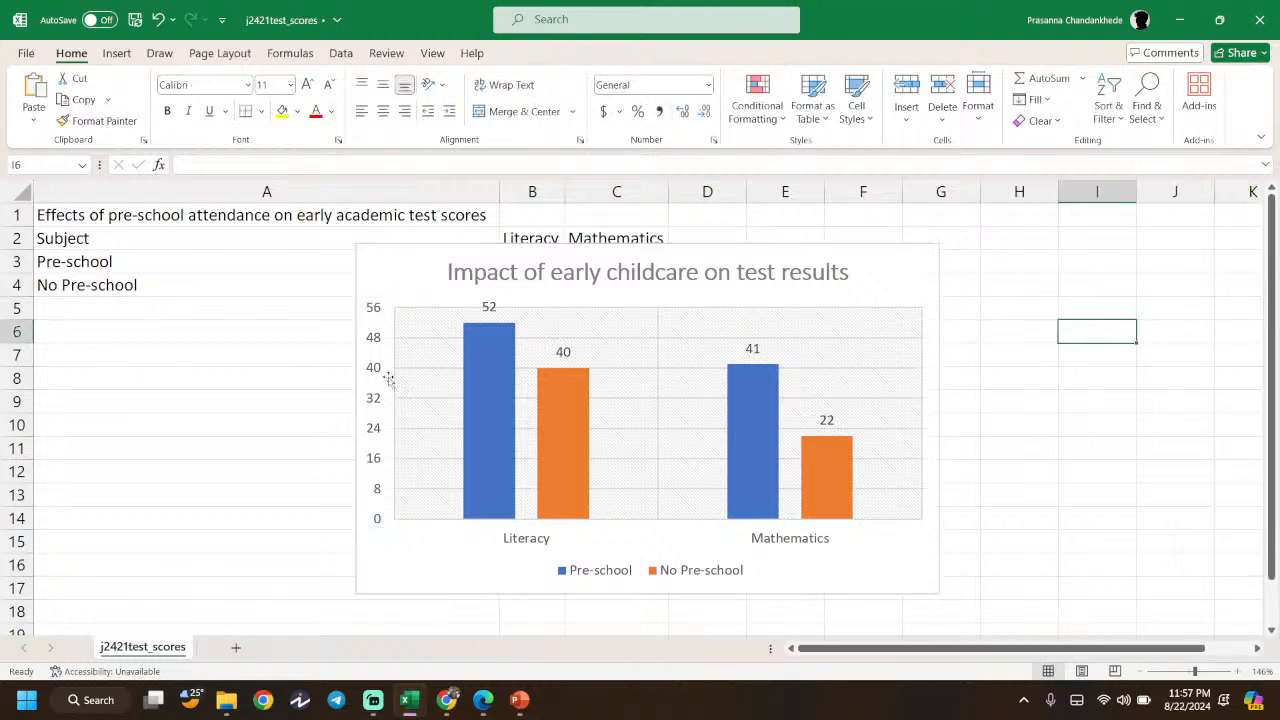
click(519, 700)
click(519, 700)
- Scroll the question paper back up to page 10 at questions 24 and 25
click(483, 699)
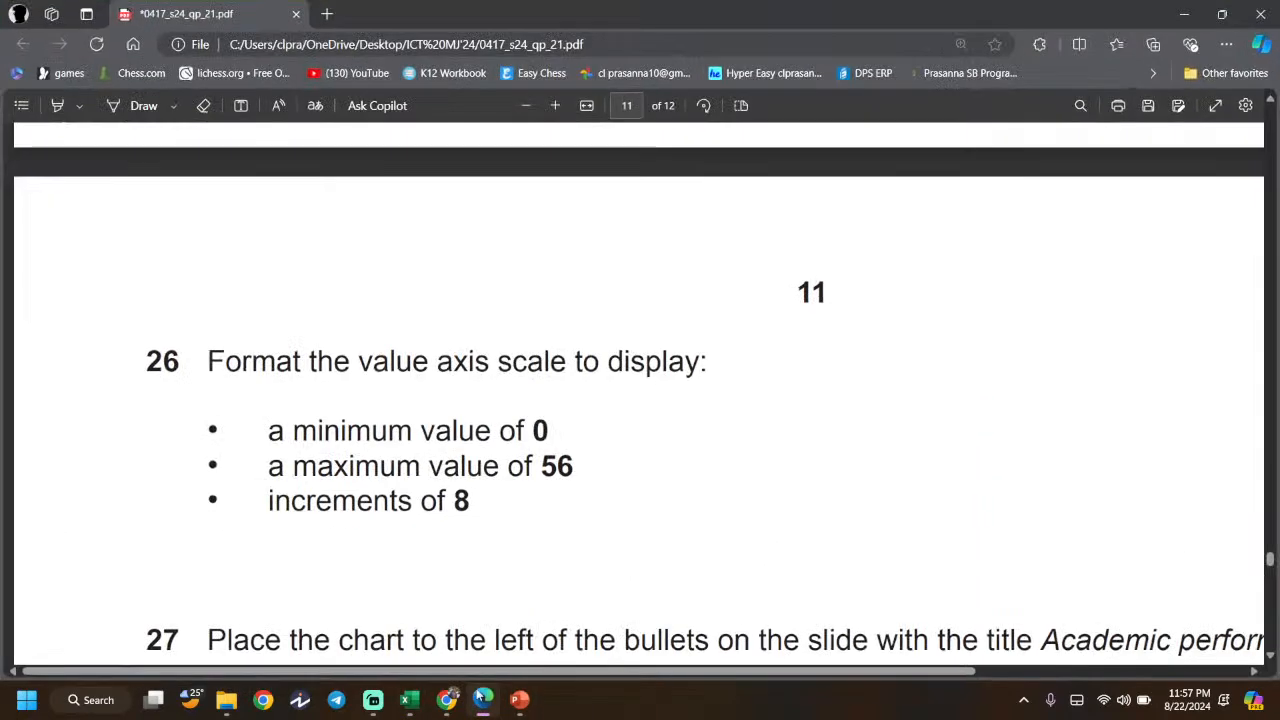
scroll(430, 374, down, 3)
scroll(430, 374, right, 2)
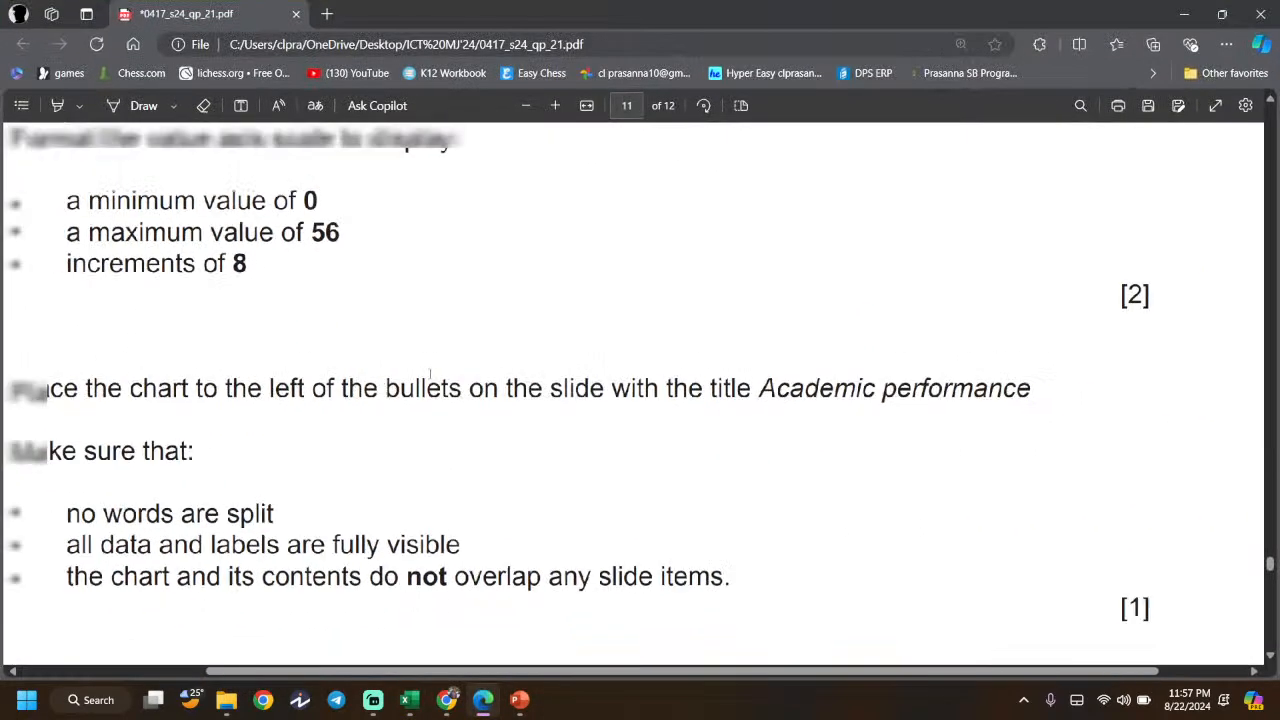
scroll(430, 374, down, 1)
scroll(440, 370, up, 6)
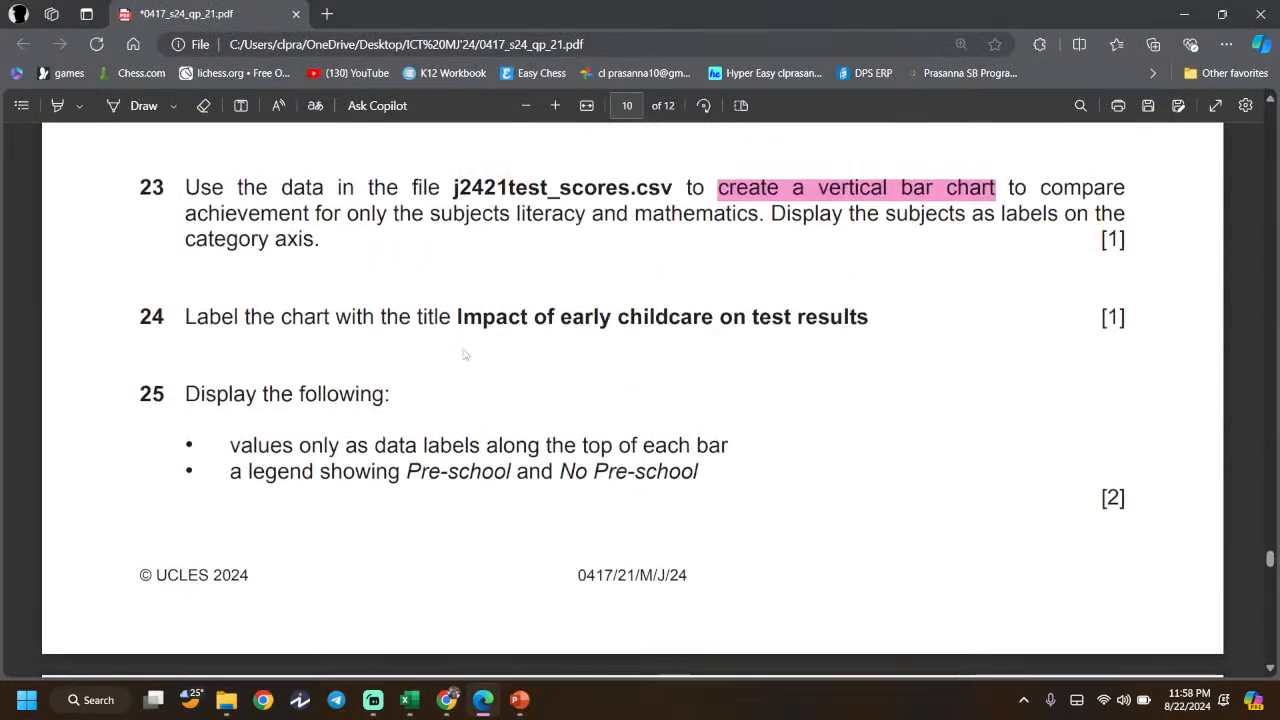
scroll(465, 354, up, 1)
scroll(300, 390, up, 1)
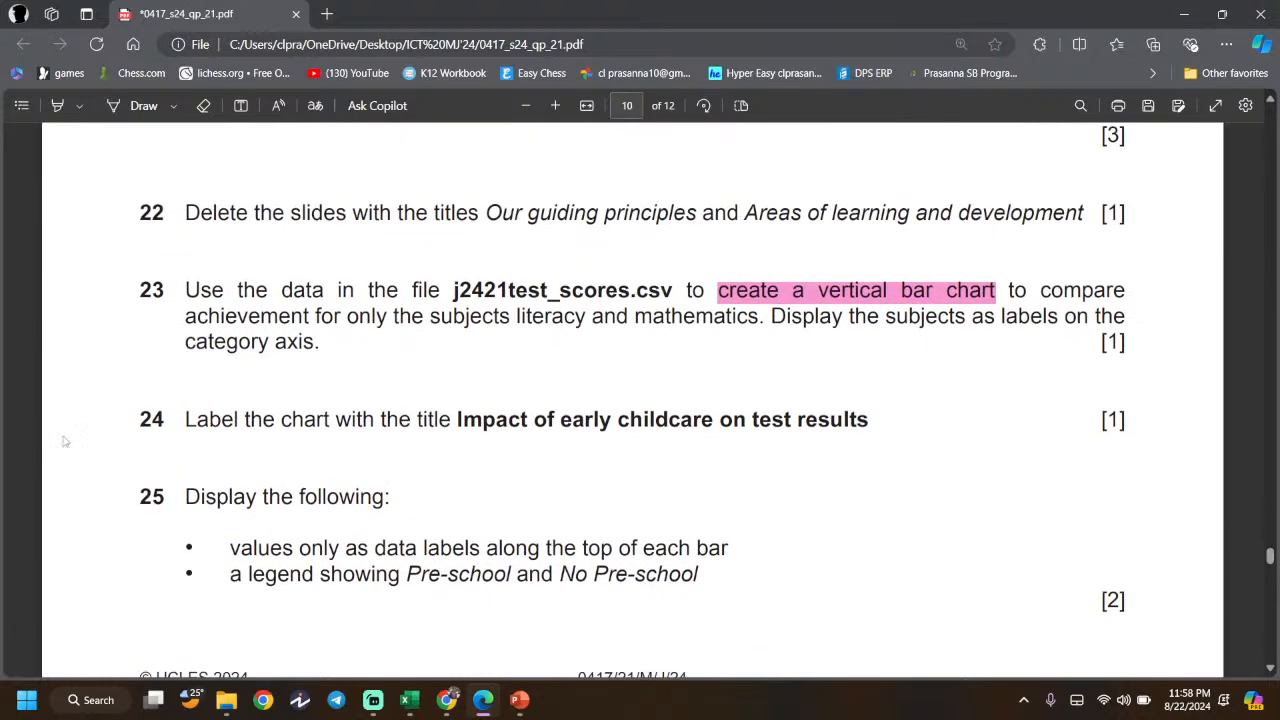
scroll(218, 461, down, 2)
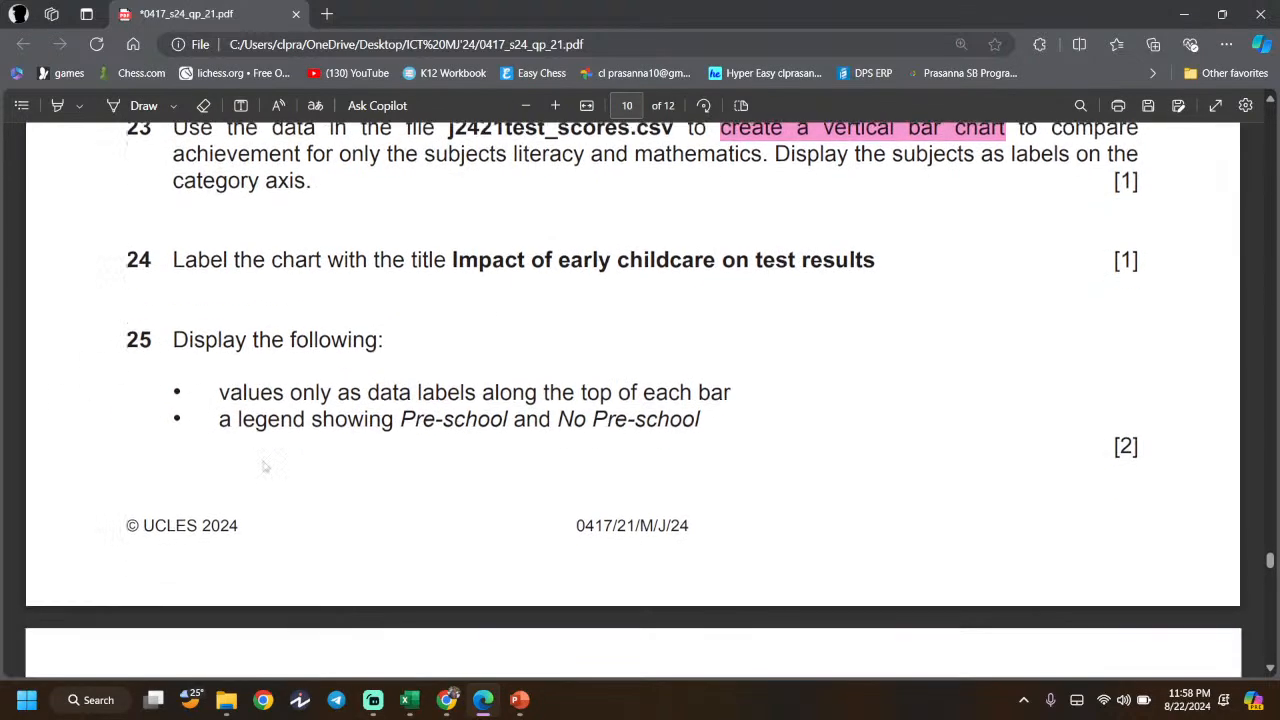
- Highlight question 25's data labels line and compare it against the Excel chart
double_click(251, 387)
drag(219, 387, 733, 361)
click(733, 361)
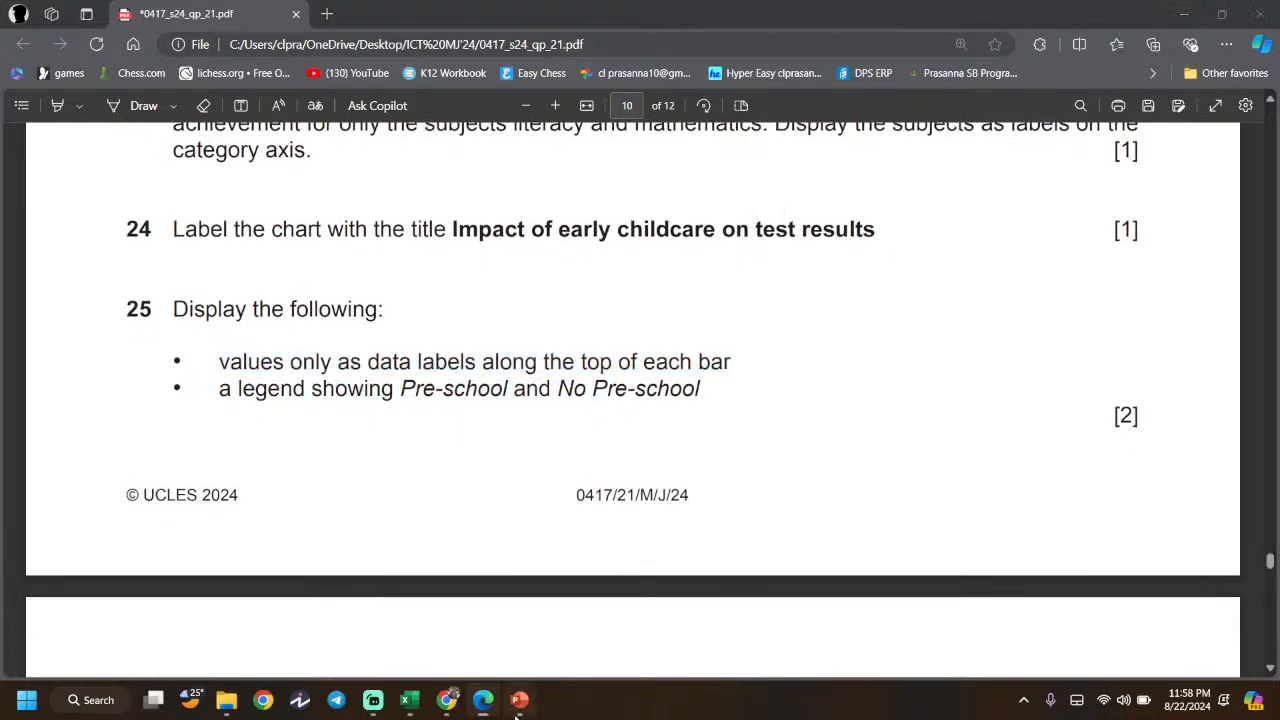
click(519, 700)
click(516, 712)
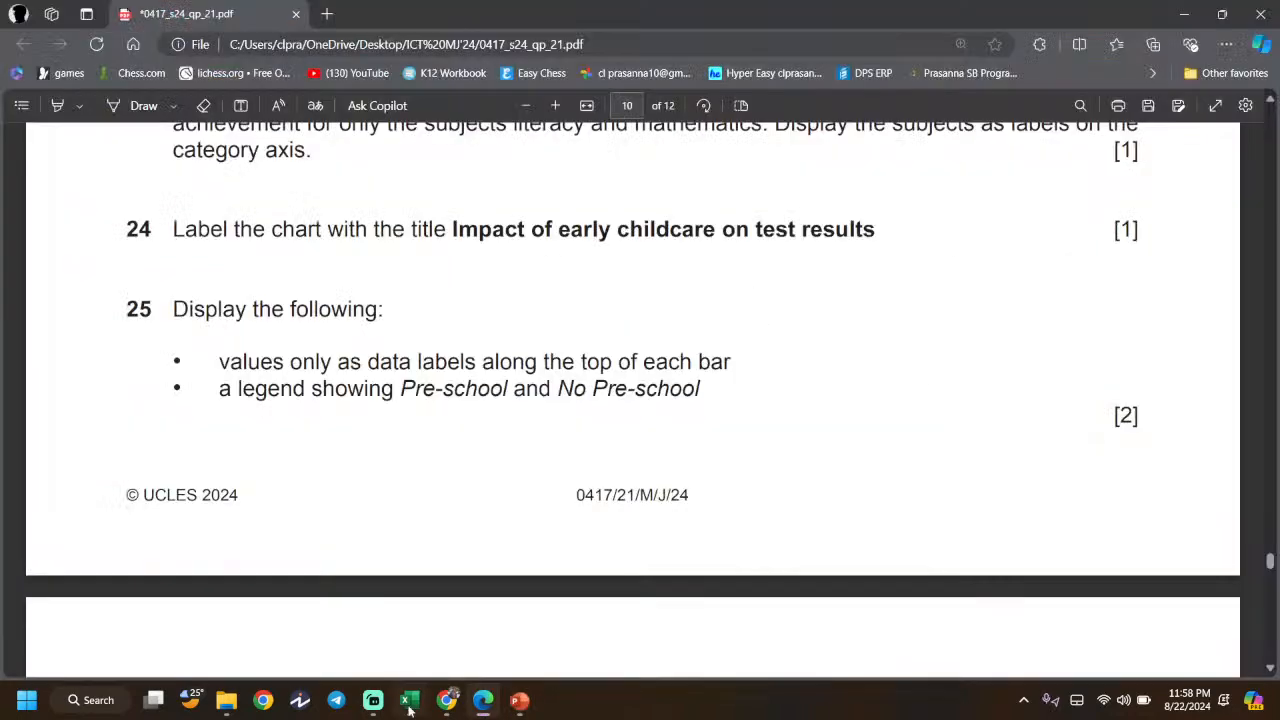
click(409, 703)
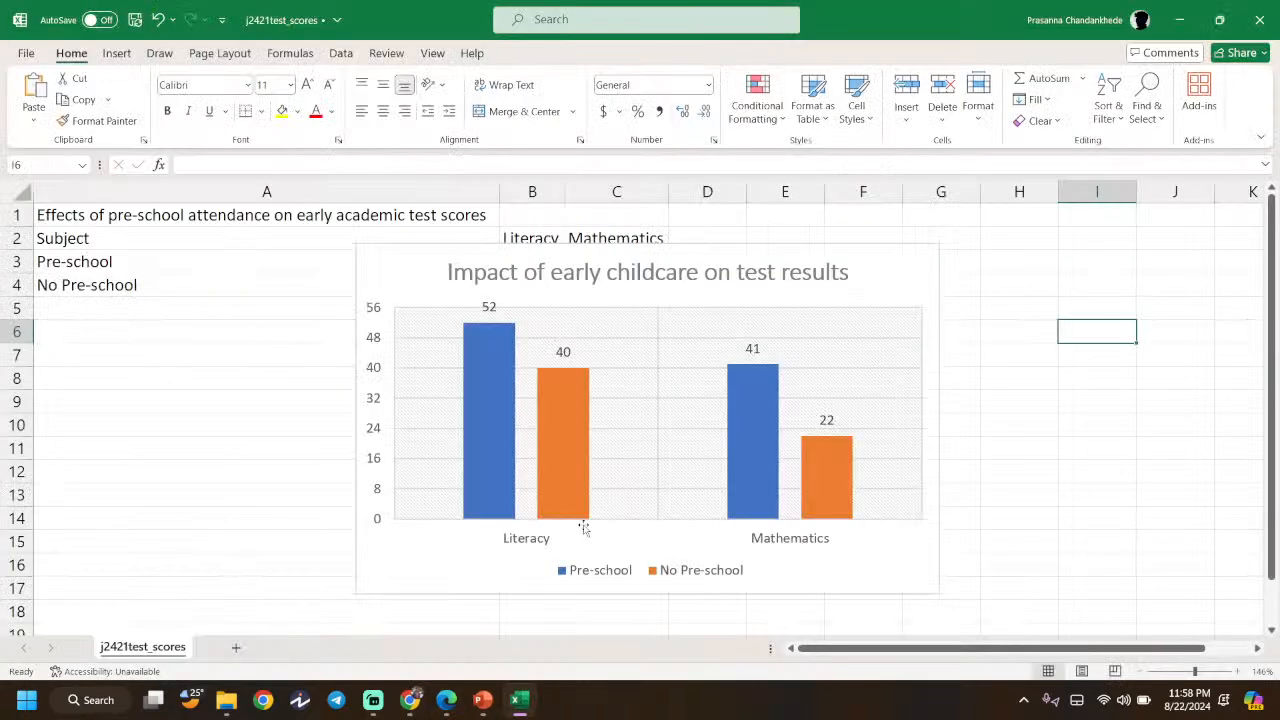
key(alt+Tab)
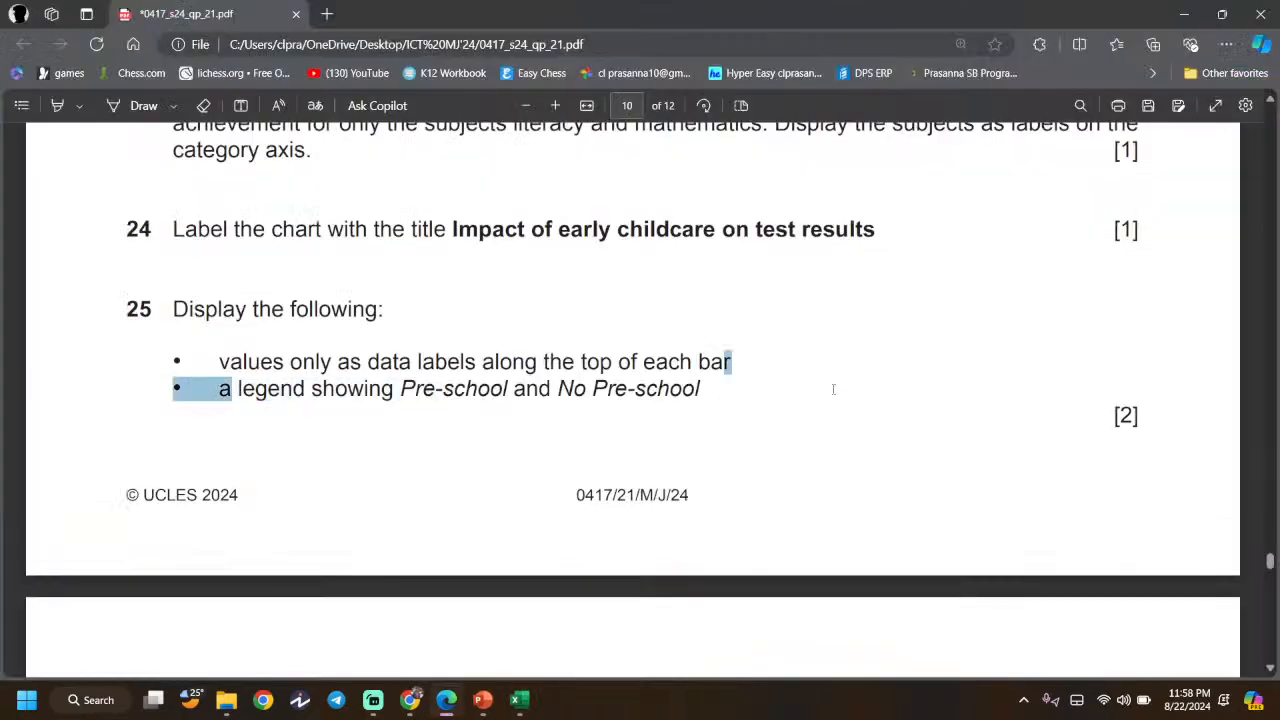
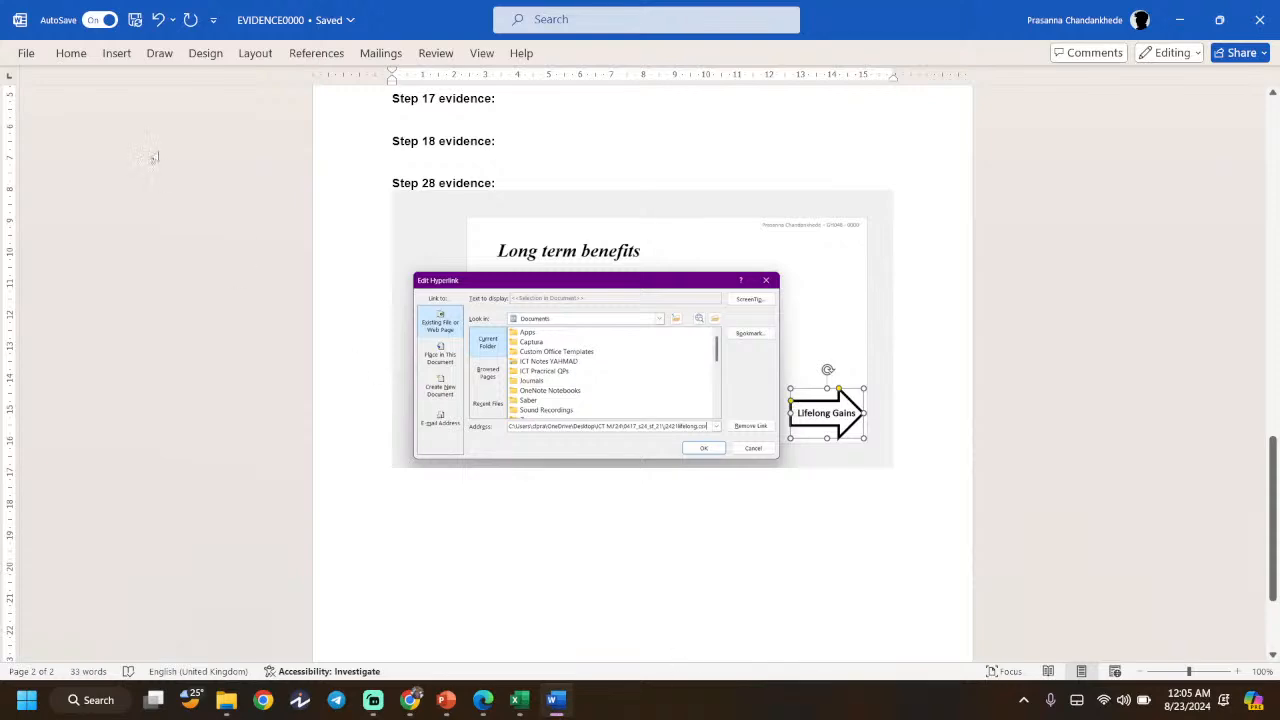
- Minimize the Word evidence document now holding the Step 28 hyperlink screenshot
click(568, 708)
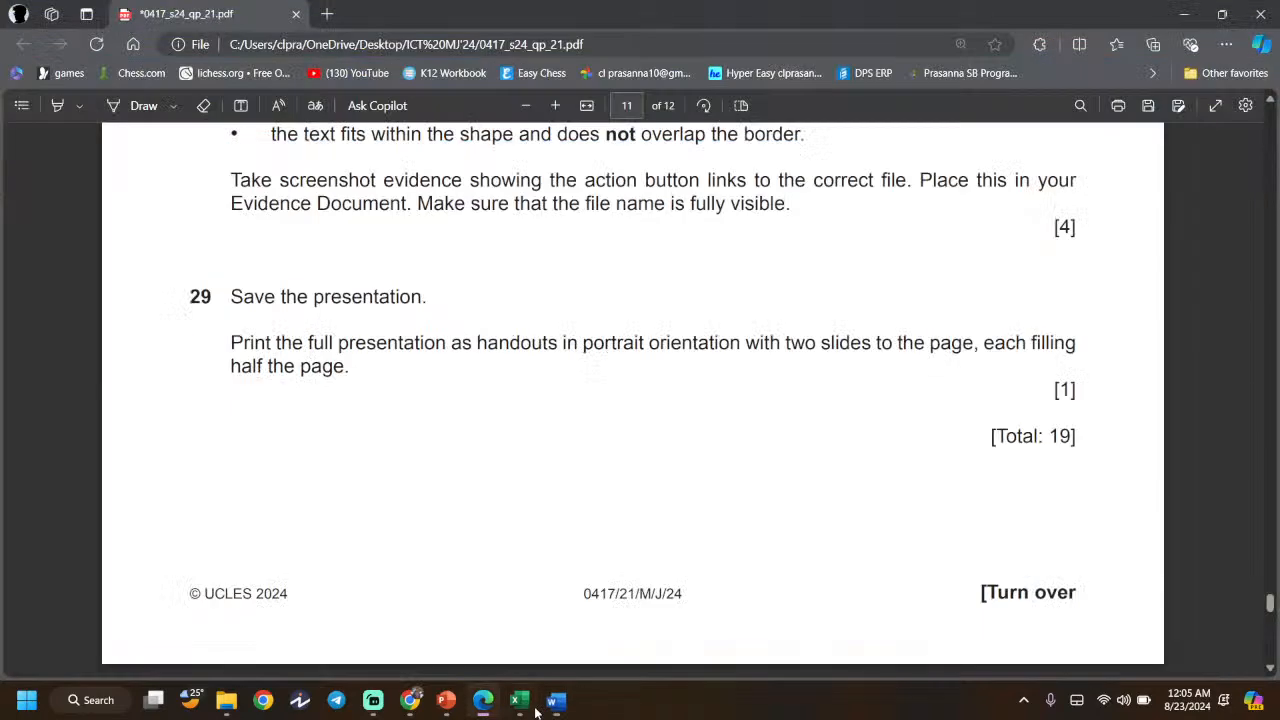
- Close the j2421test_scores workbook, saving its changes, then switch to the PowerPoint presentation
click(524, 708)
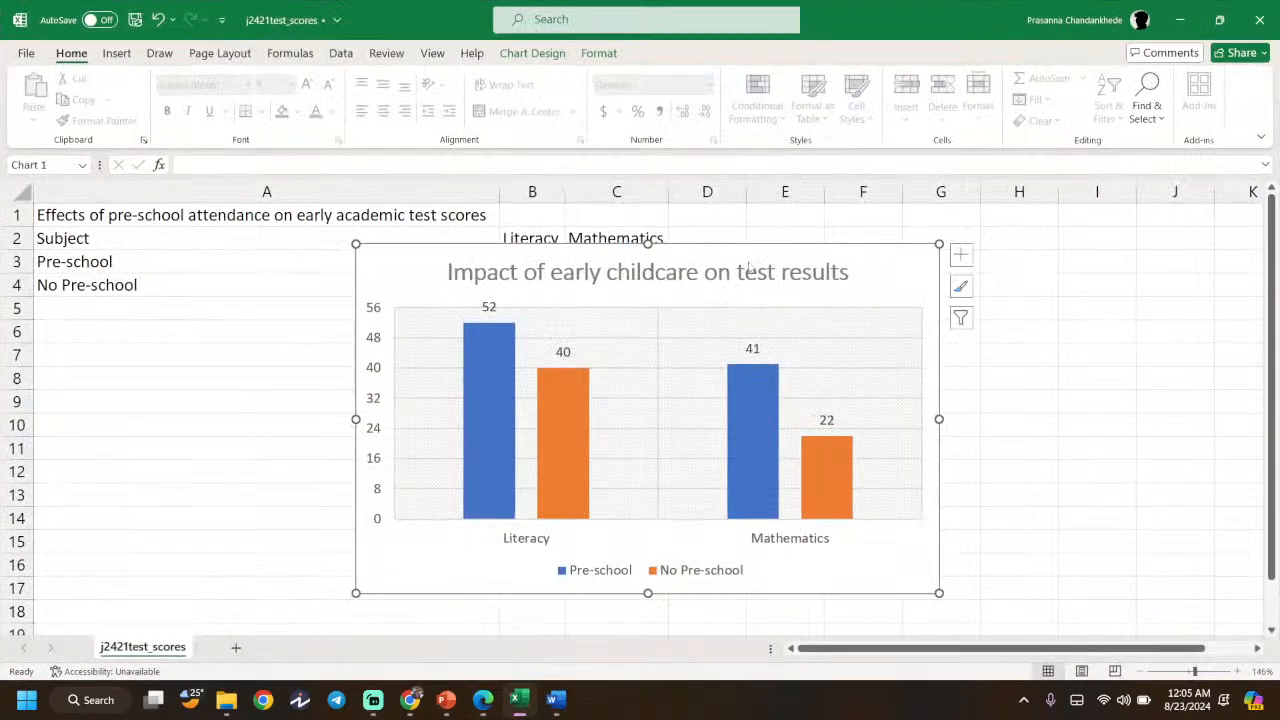
click(1258, 19)
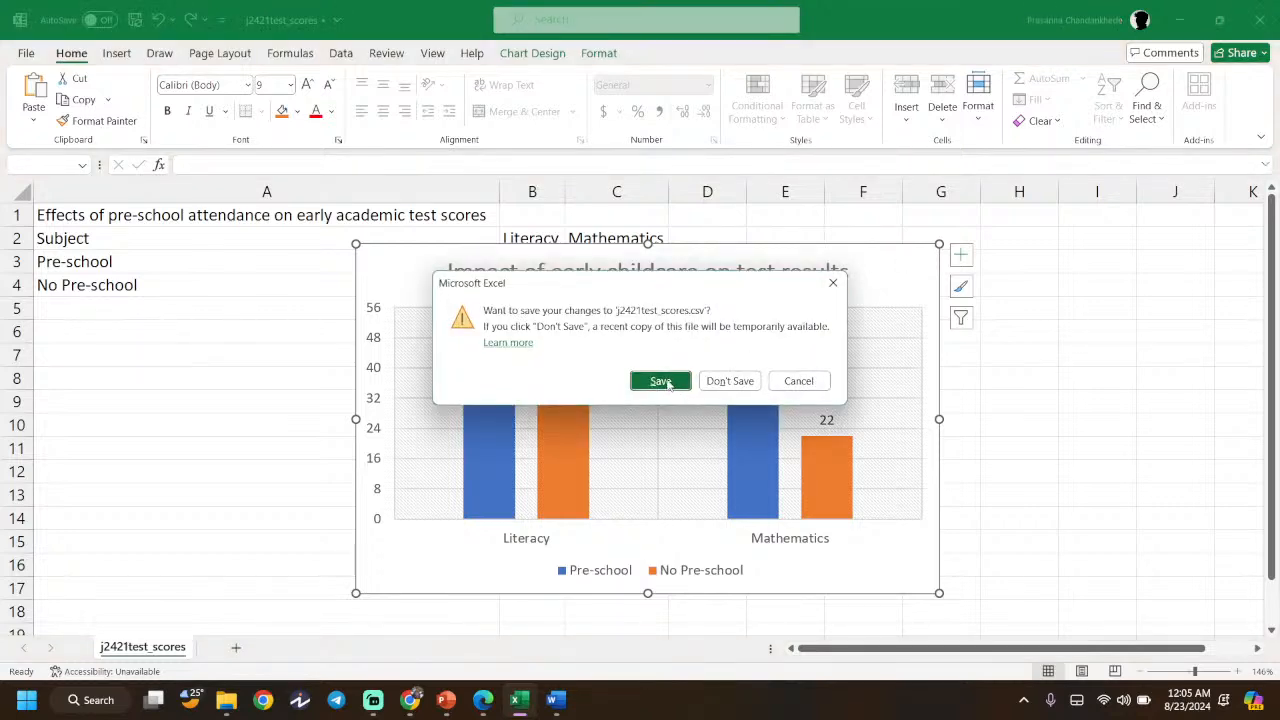
click(662, 381)
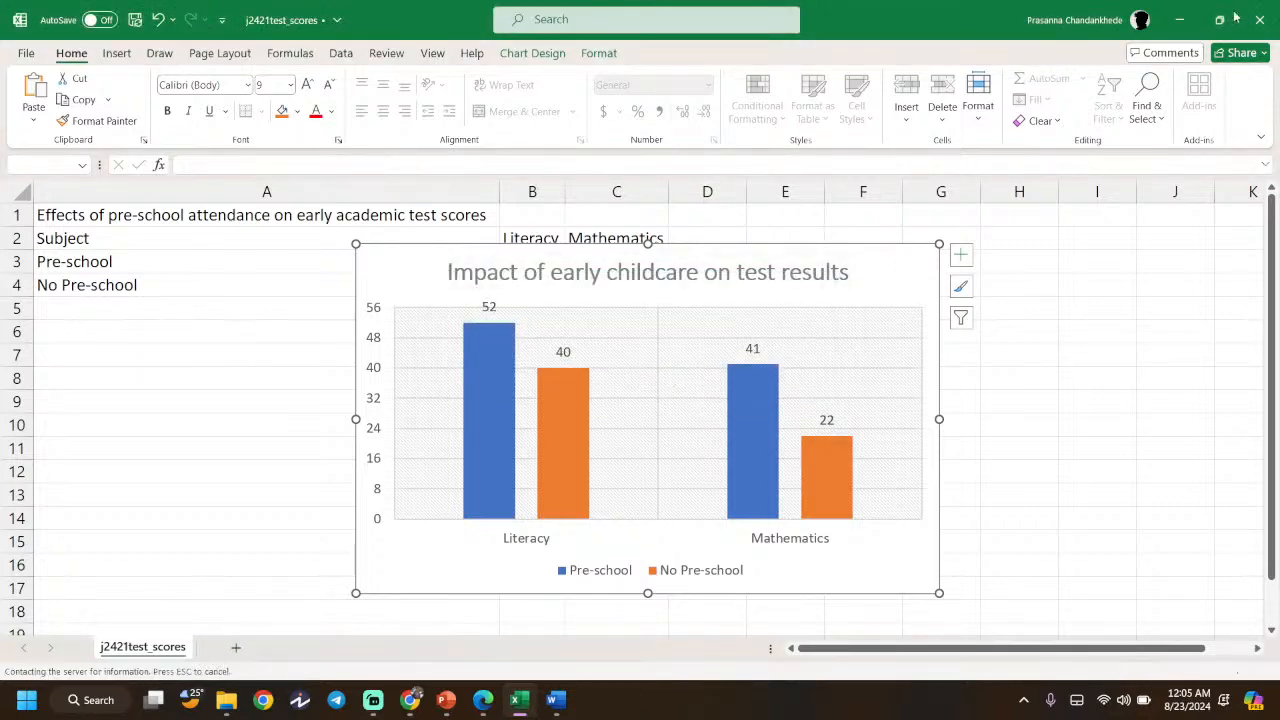
click(445, 700)
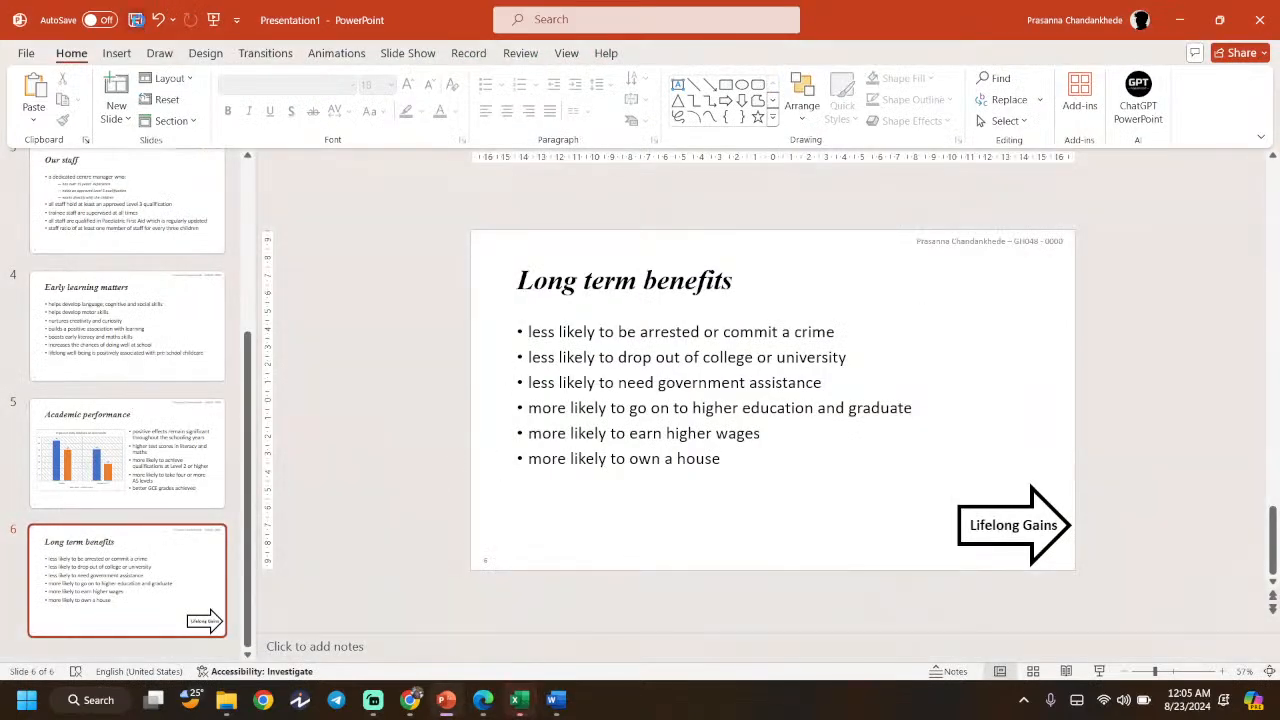
- Save the presentation as 'Tawara Tots Childcare' in the Desktop's ICT MJ'24 folder
click(138, 20)
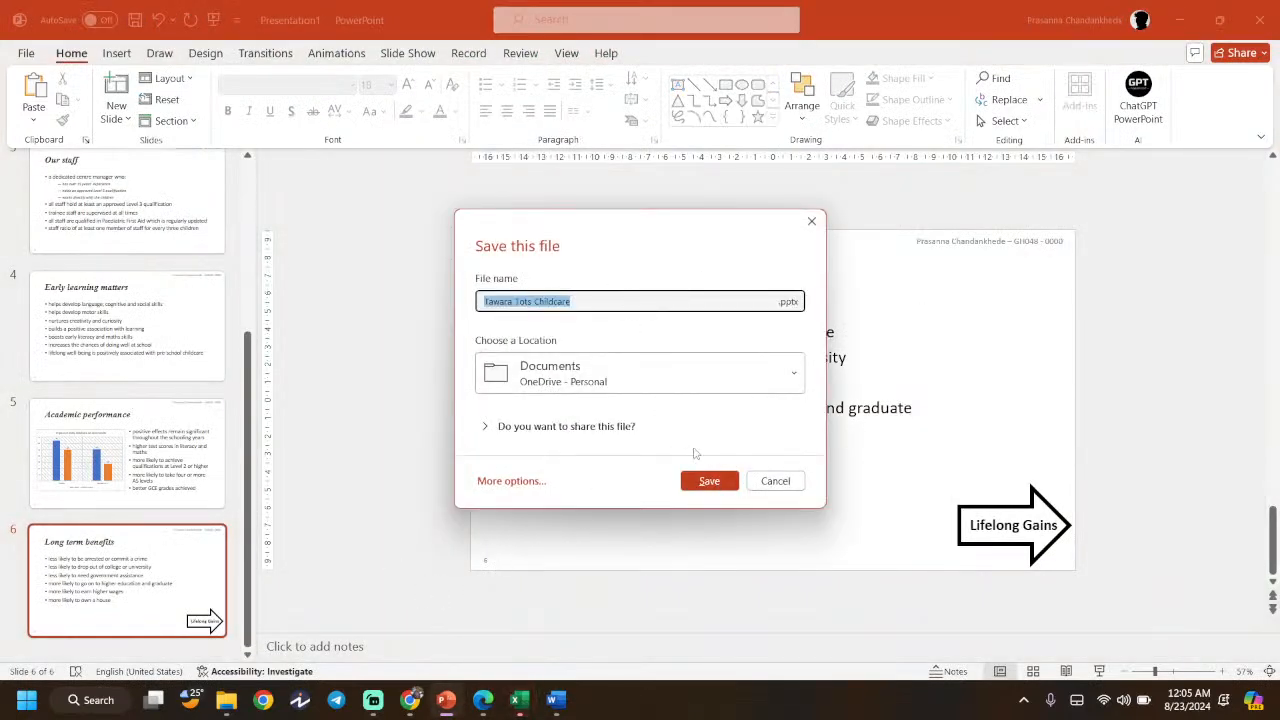
click(640, 374)
click(593, 346)
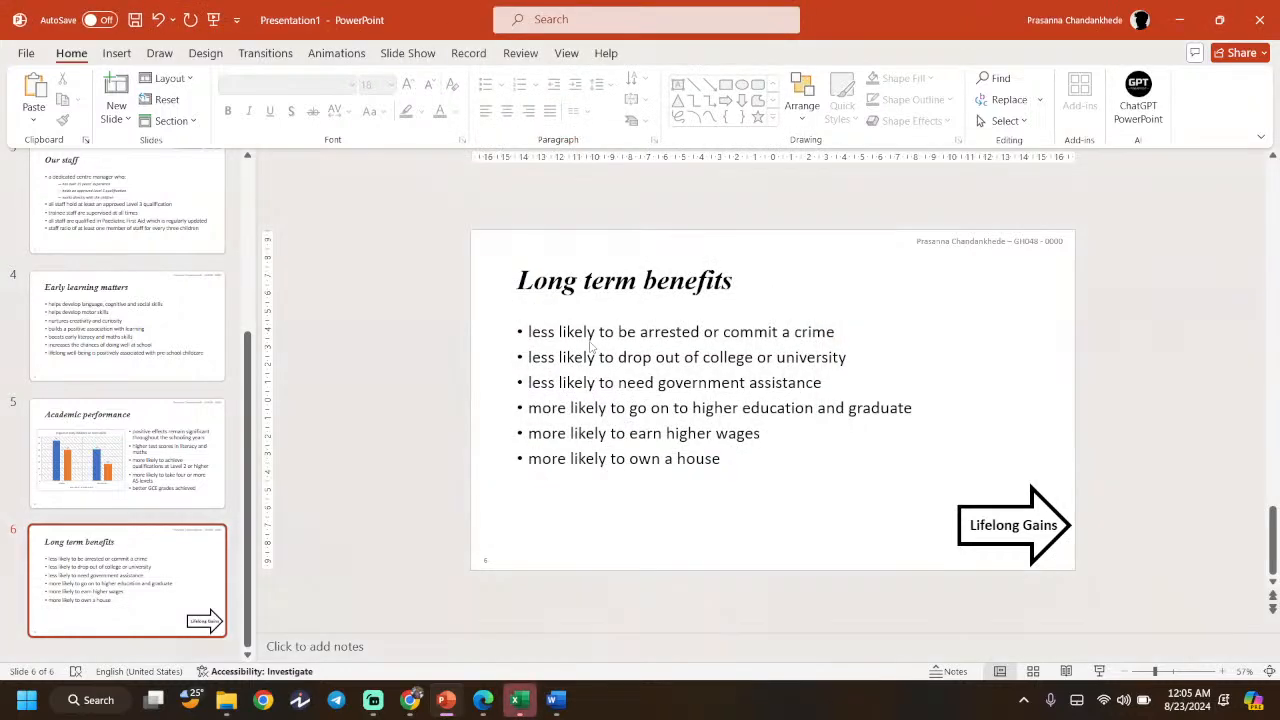
click(242, 433)
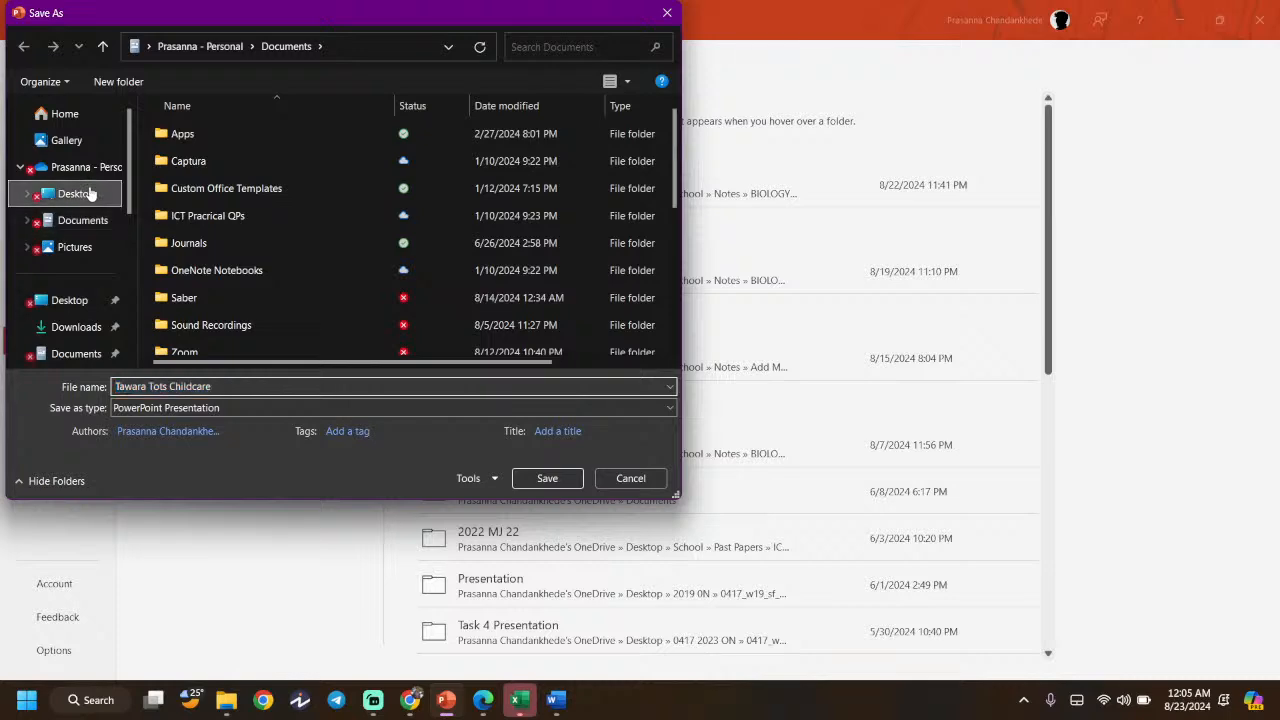
click(72, 194)
click(251, 133)
double_click(251, 133)
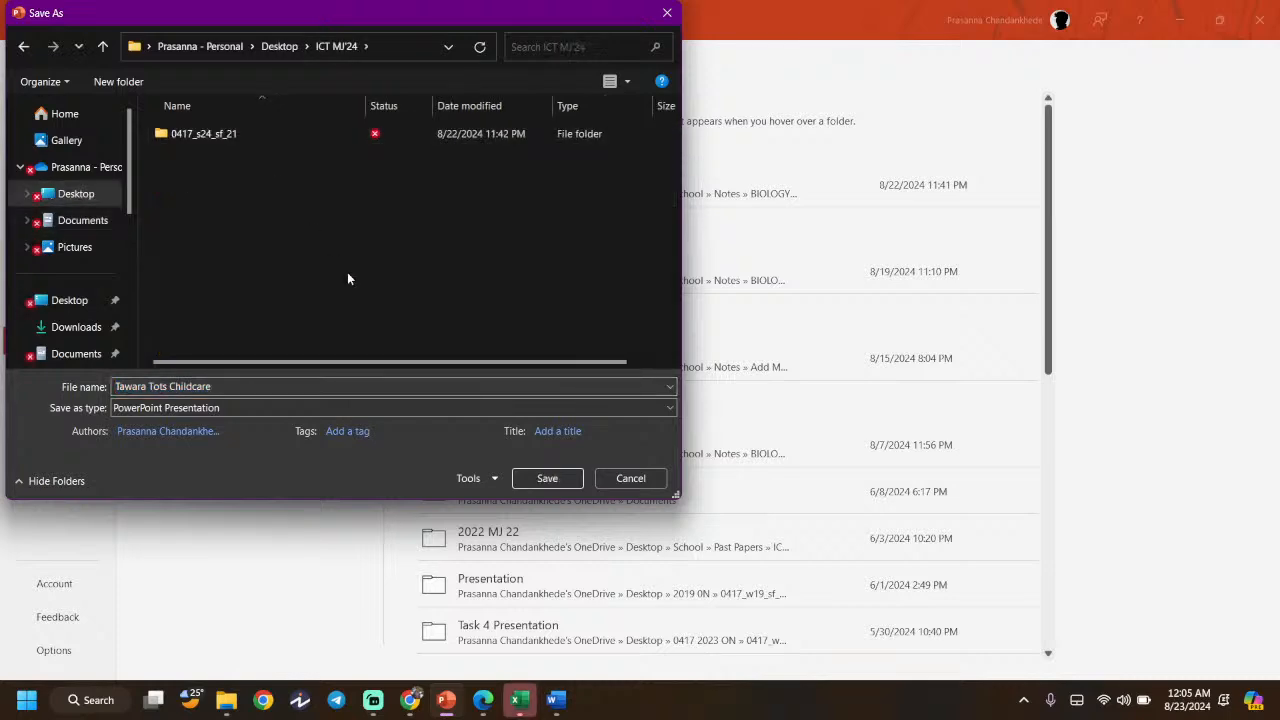
click(547, 478)
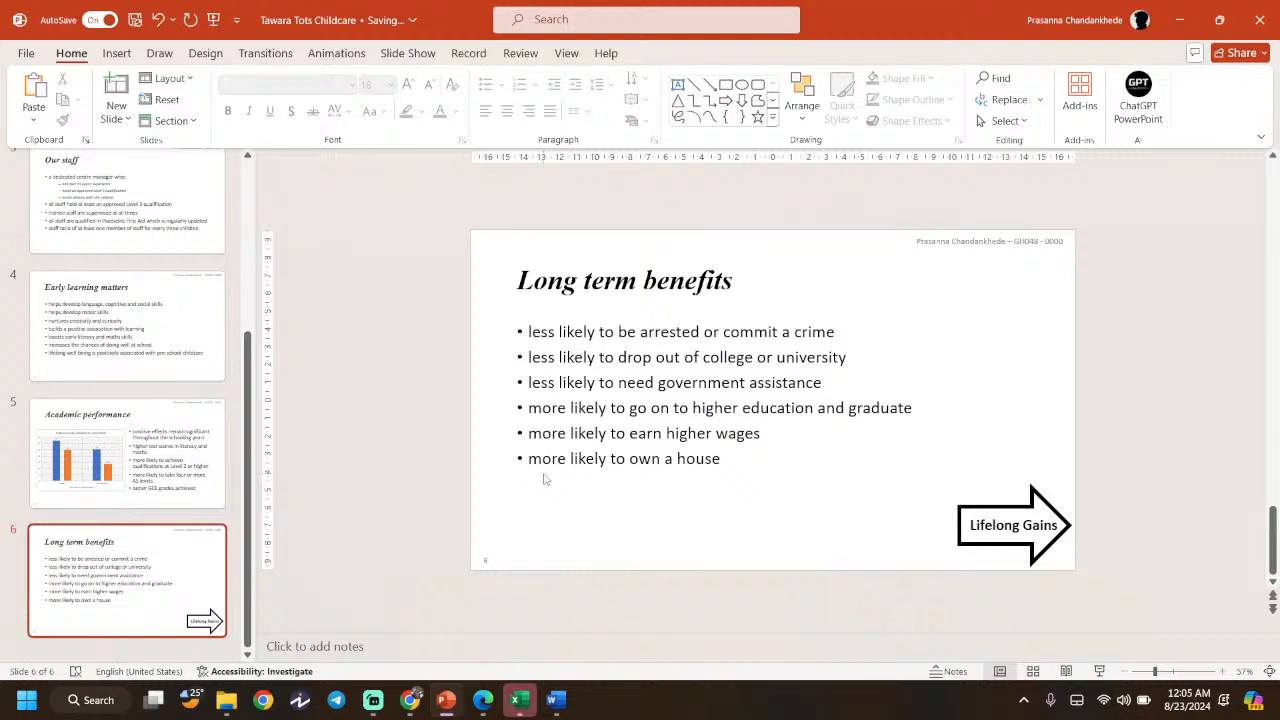
click(483, 700)
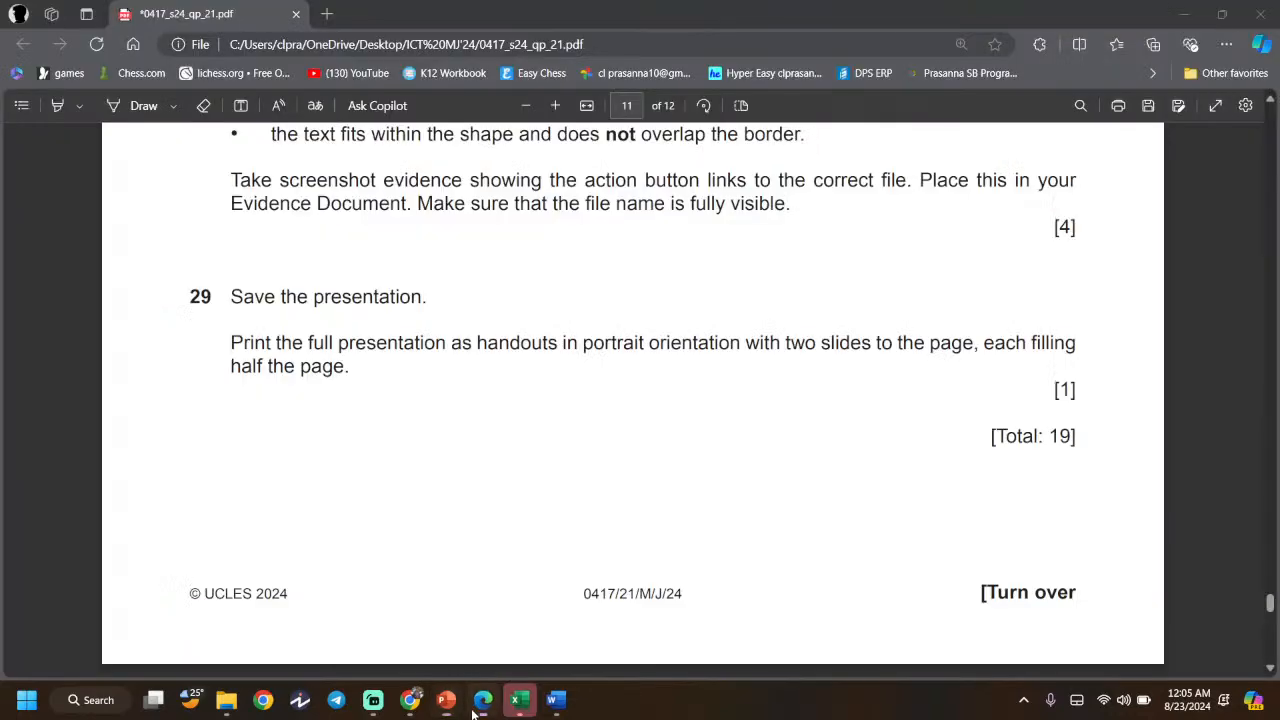
- Highlight question 29's 'as handouts in portrait orientation' requirement, then minimize Edge
drag(231, 338, 740, 344)
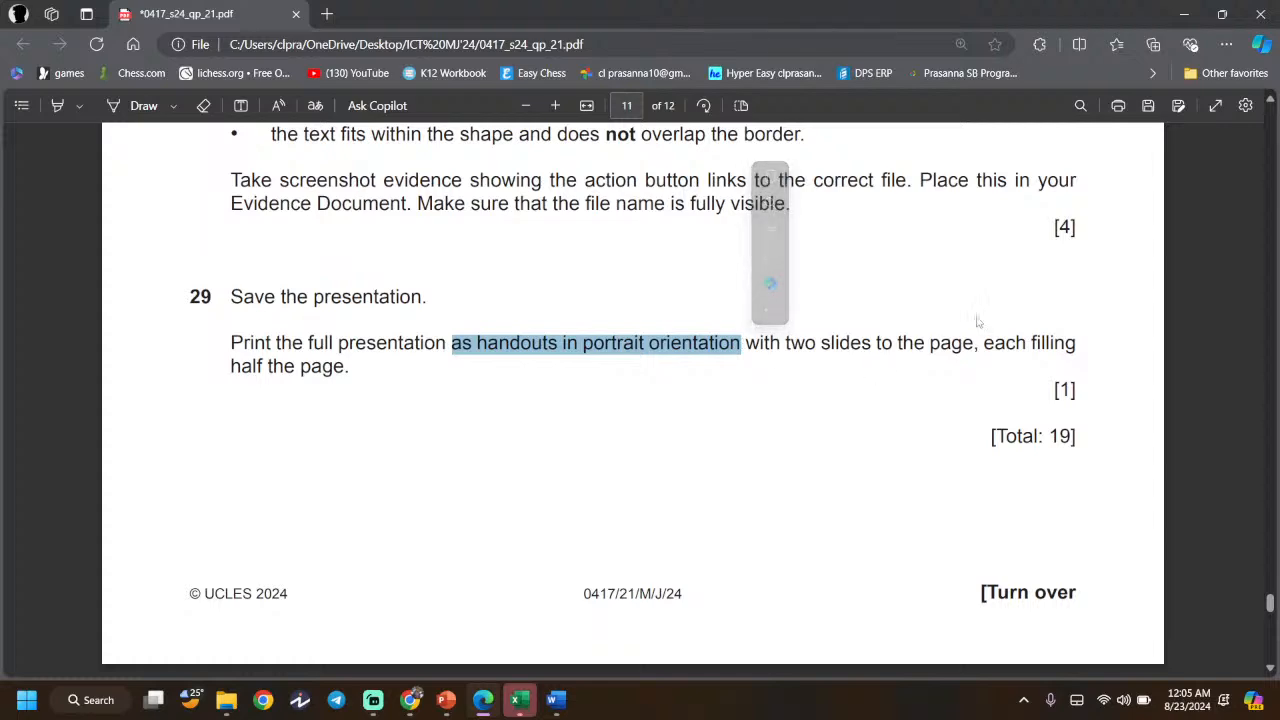
click(1183, 14)
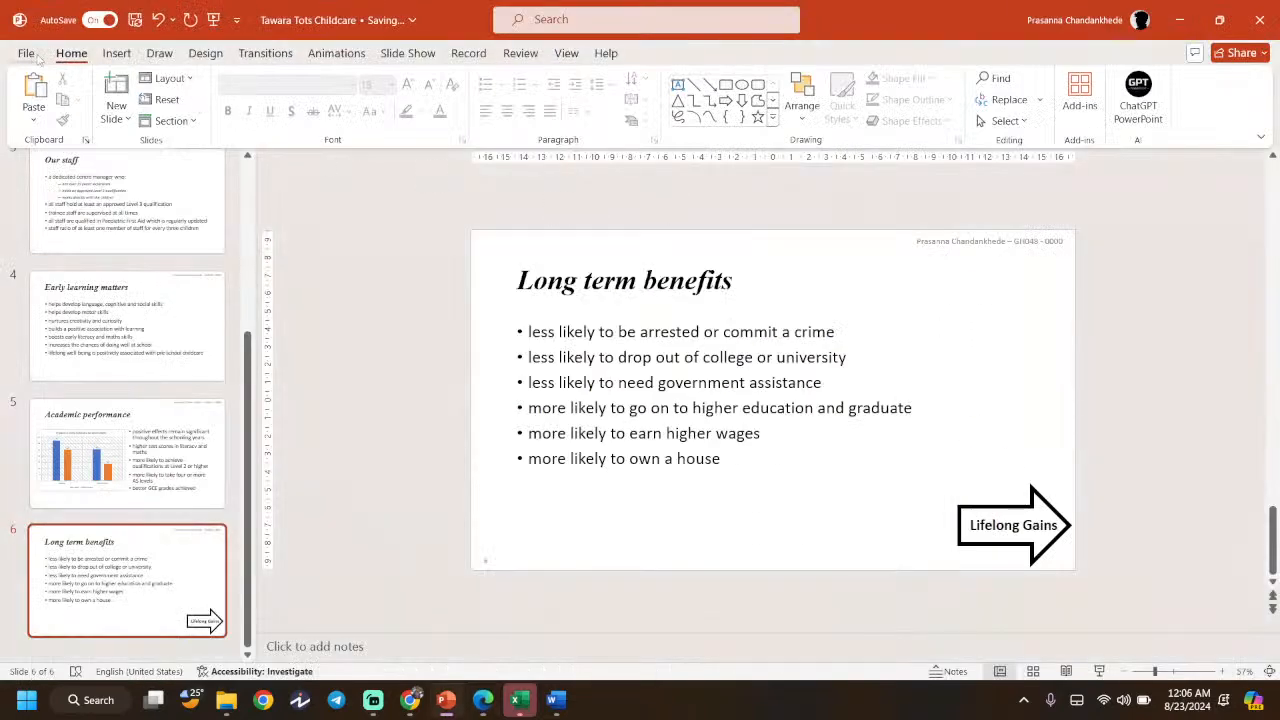
- In Print settings, keep all slides and choose the Handouts 2 Slides layout
click(30, 55)
click(64, 345)
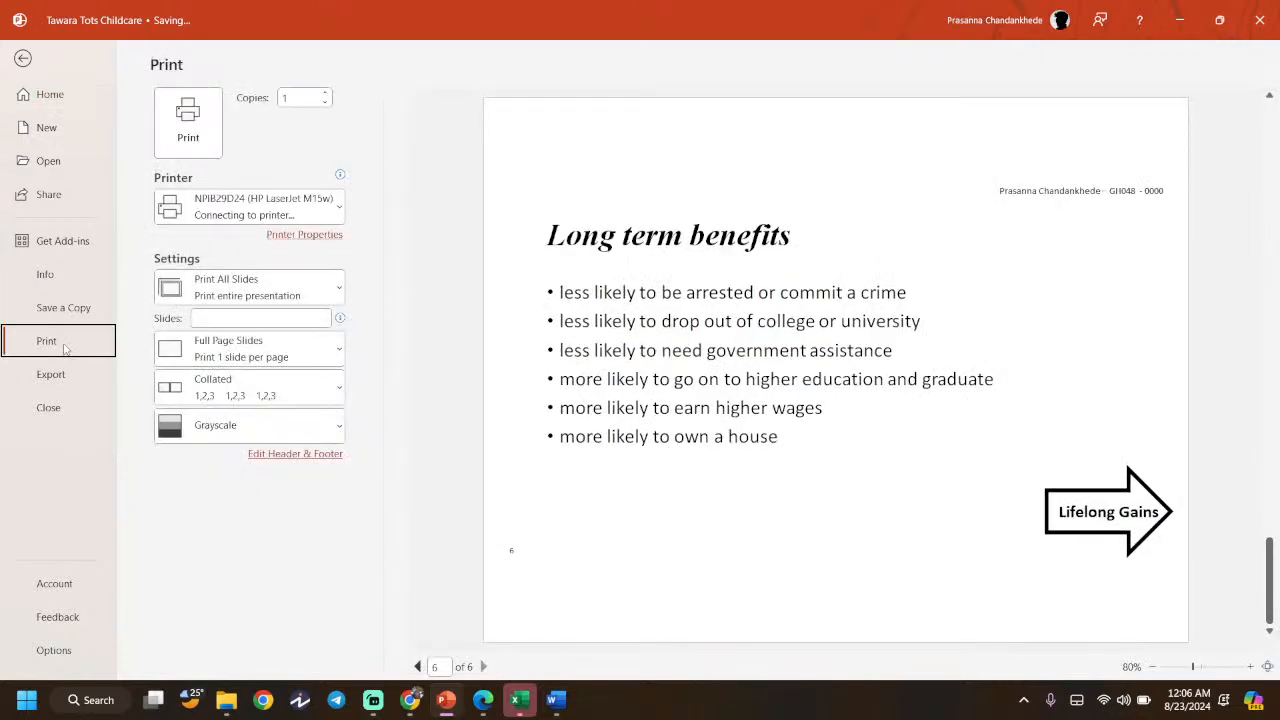
click(245, 290)
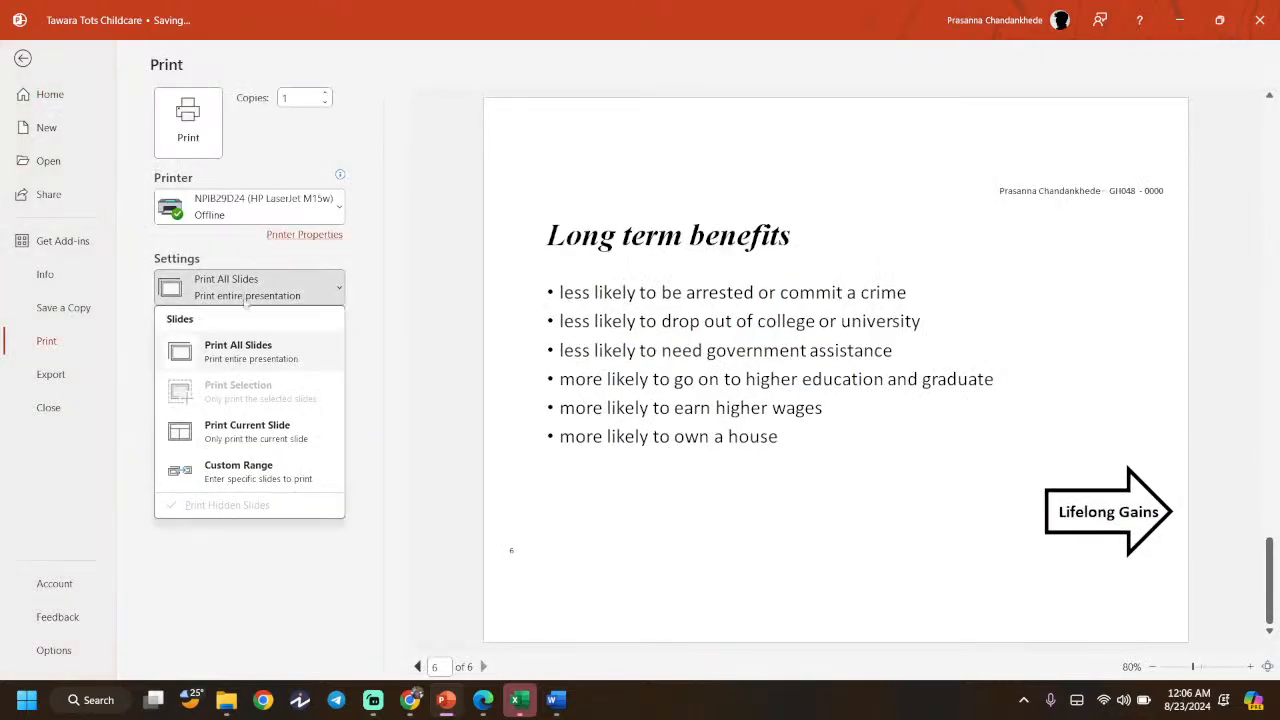
click(215, 535)
click(257, 360)
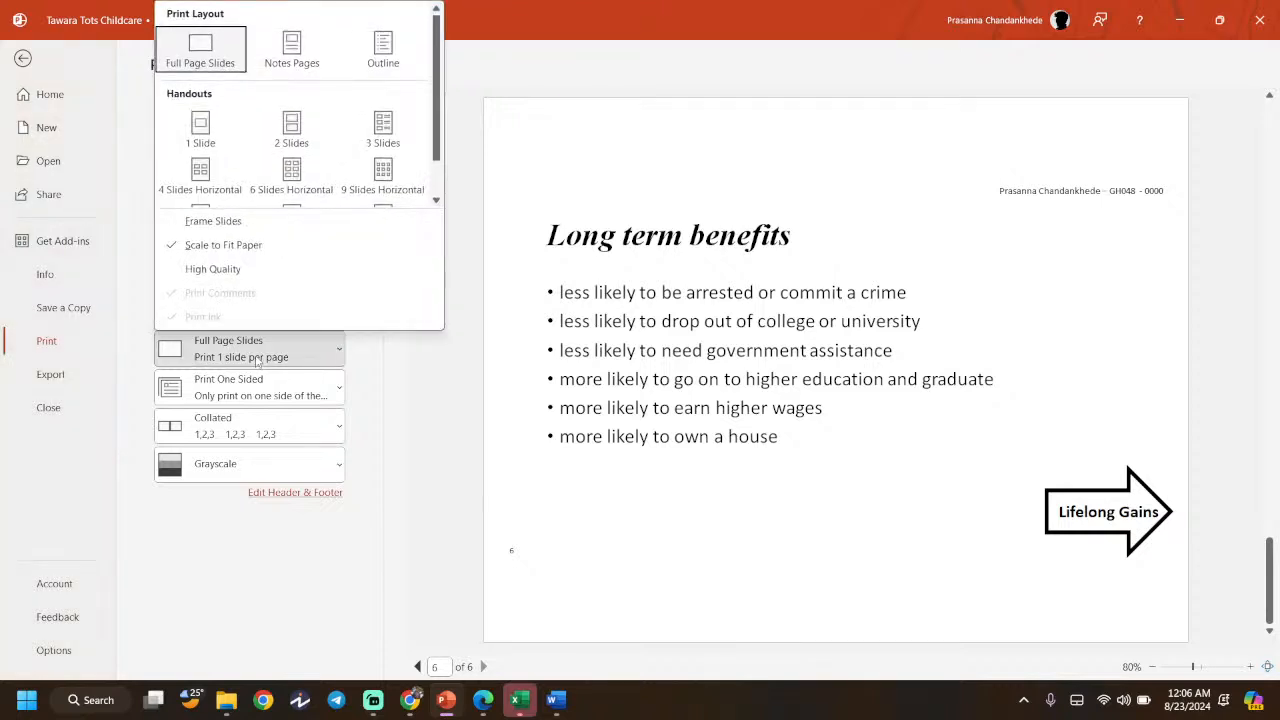
click(292, 132)
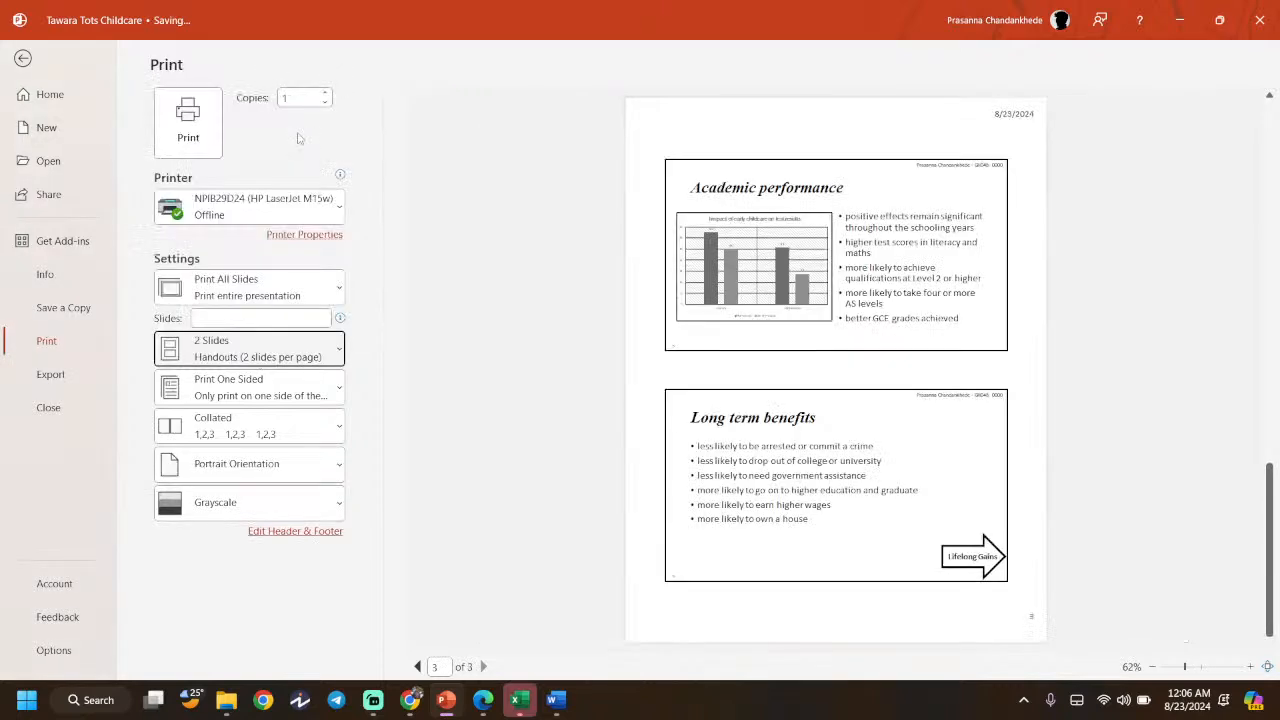
scroll(815, 291, up, 4)
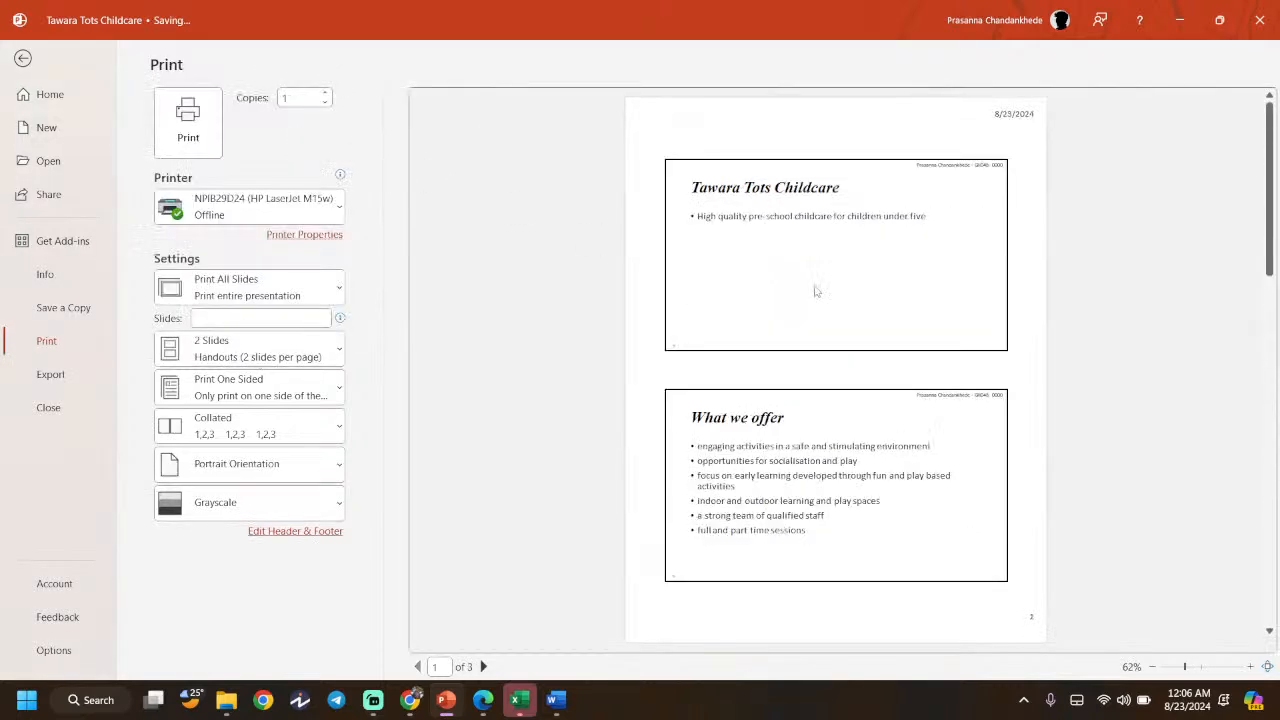
- Recheck question 29, marking its 'with two slides to the page' requirement
click(483, 700)
click(449, 383)
drag(746, 344, 970, 348)
click(561, 350)
scroll(561, 350, down, 4)
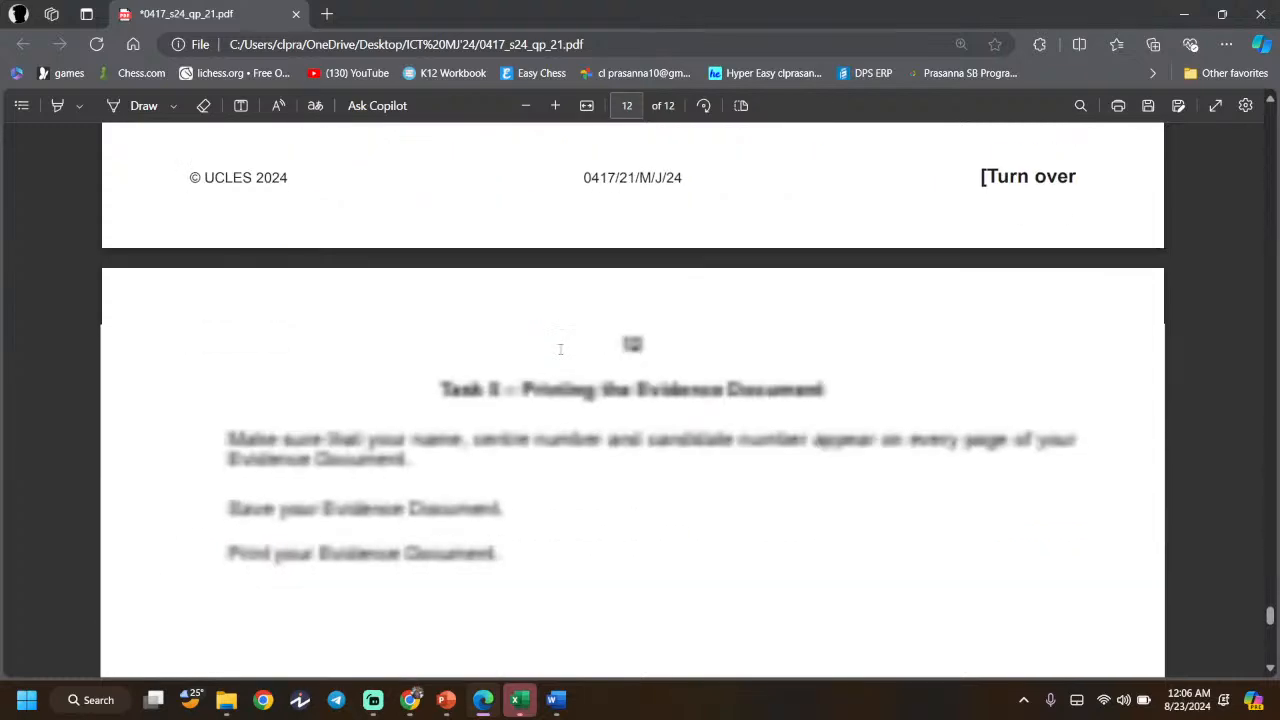
scroll(721, 410, up, 4)
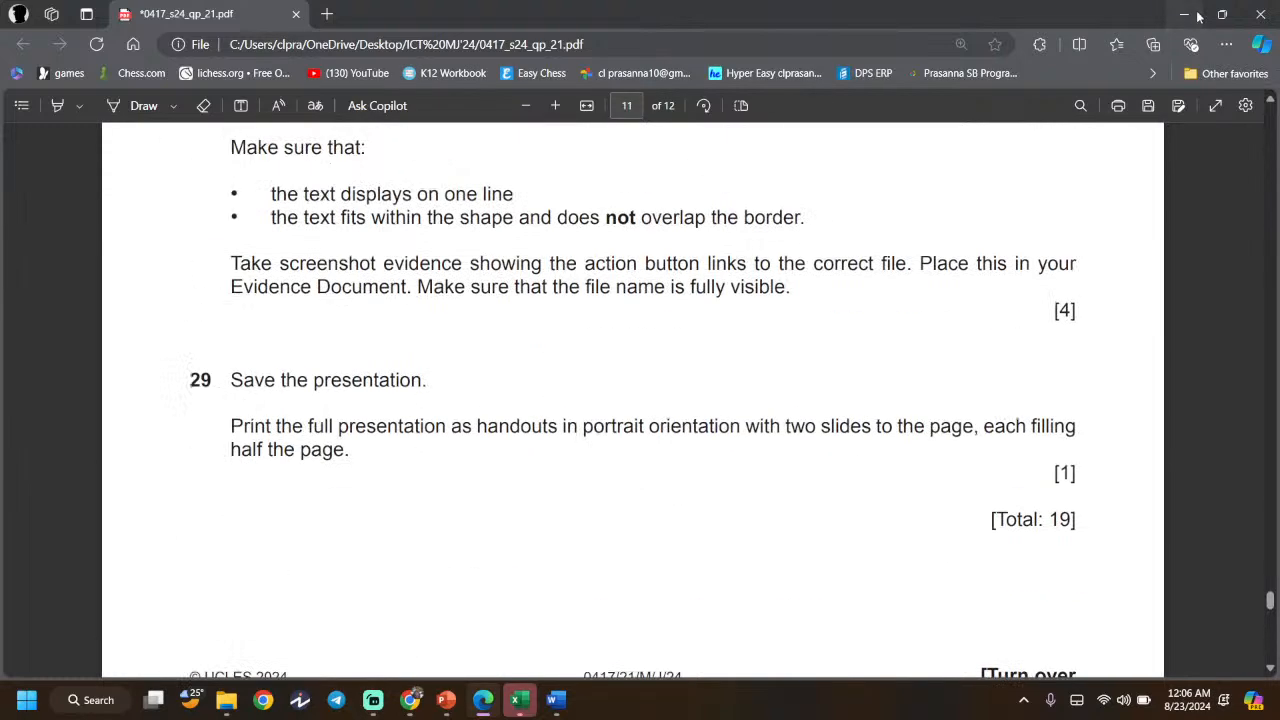
key(alt+Tab)
- Choose Microsoft Print to PDF as the printer and review the 3-page preview
click(250, 206)
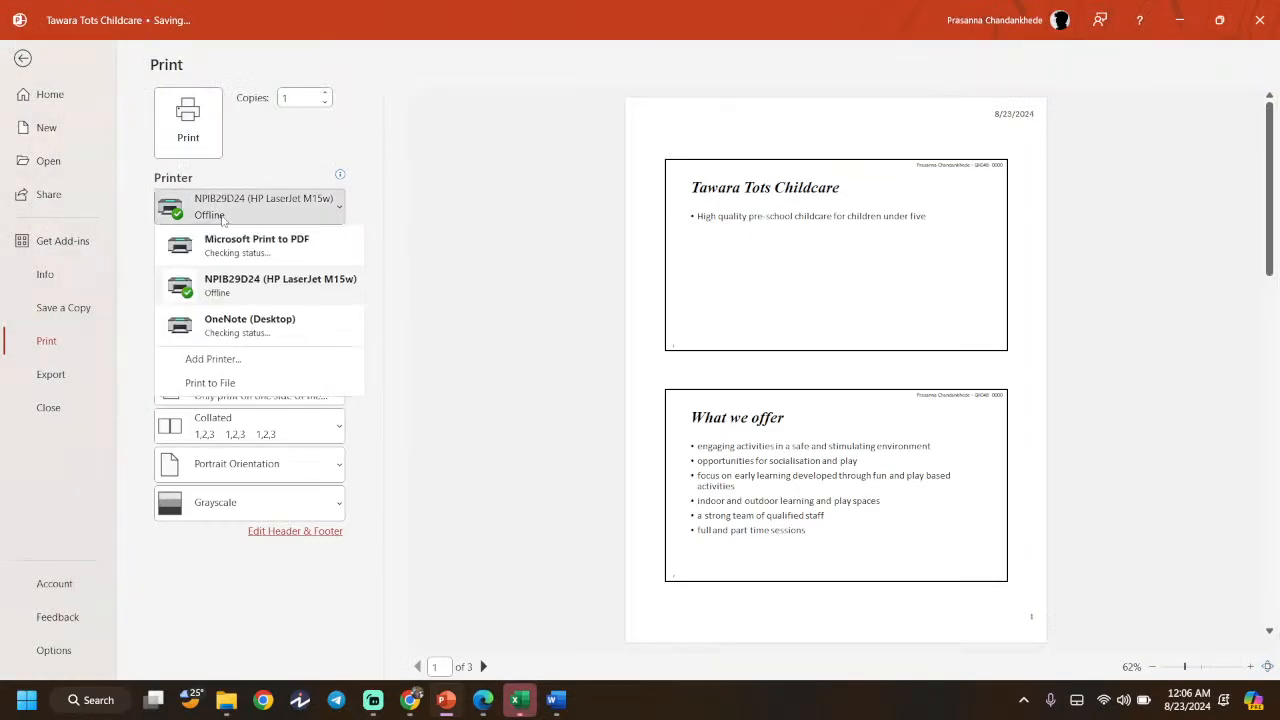
click(230, 248)
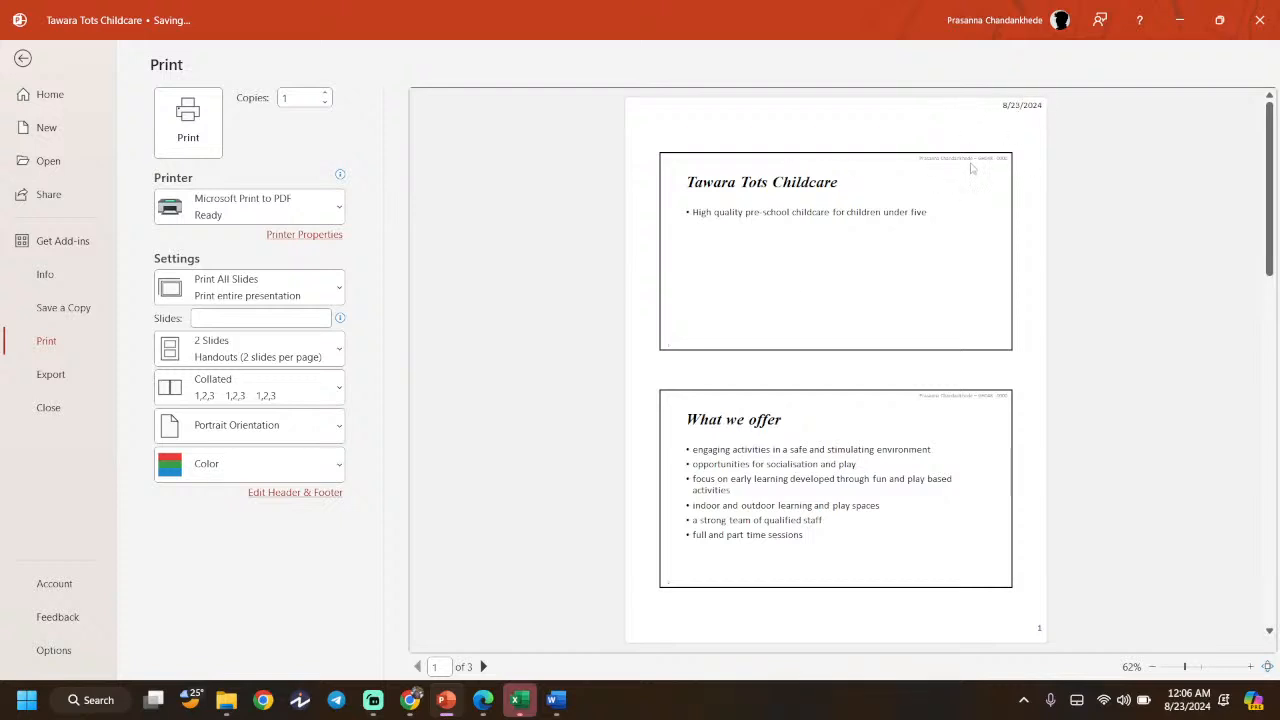
drag(1268, 185, 1246, 400)
scroll(806, 367, down, 1)
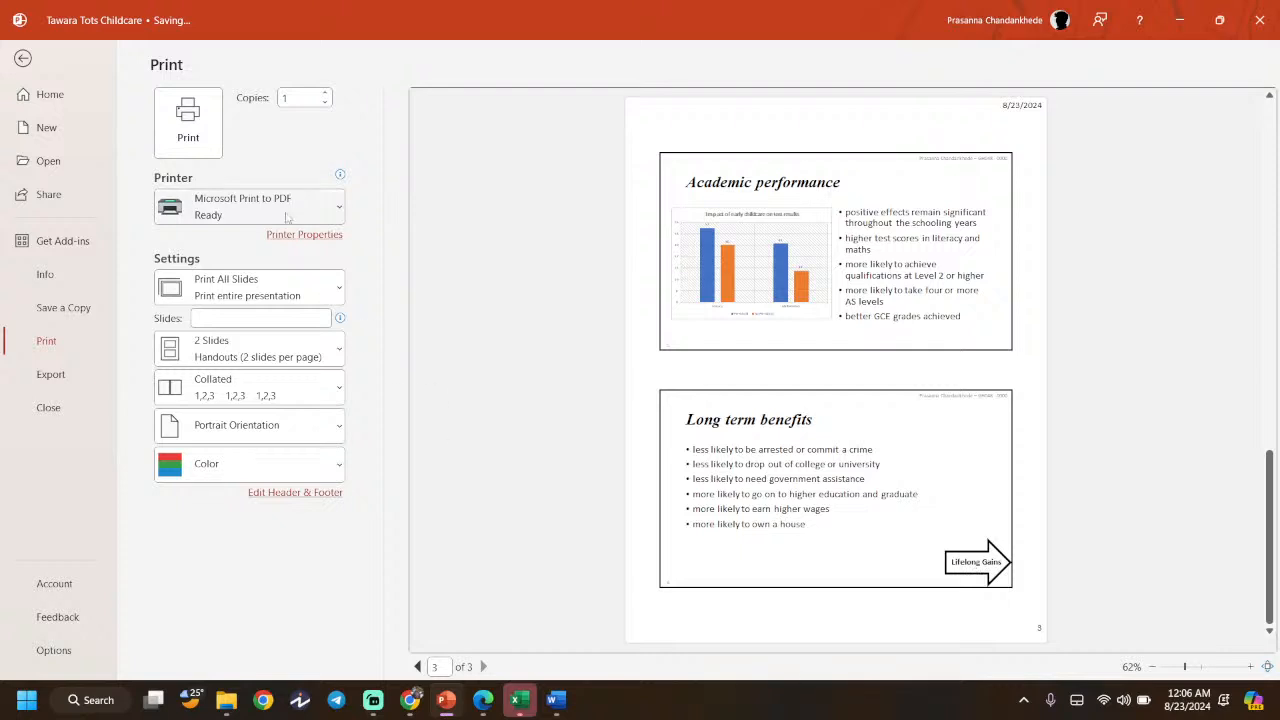
- Print the two-per-page handouts to a PDF named 'PRINOUT - TASK 3'
click(190, 125)
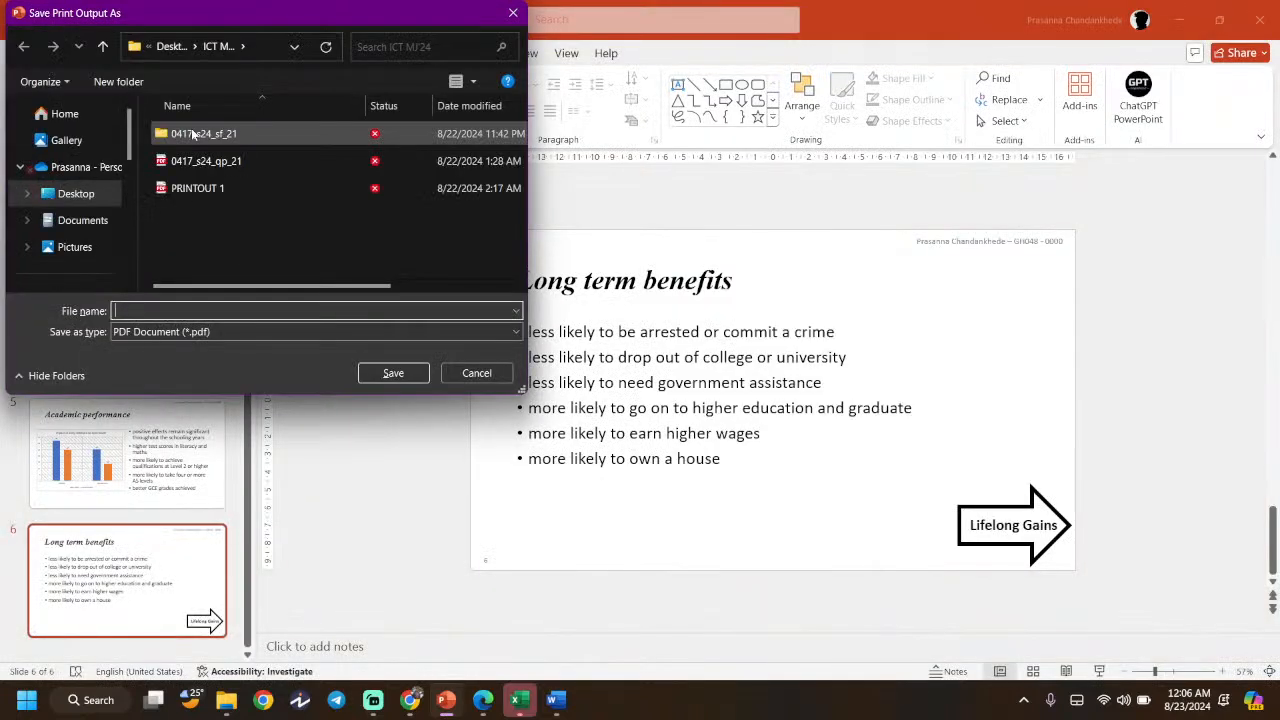
text(PRINOUT - TASK 3)
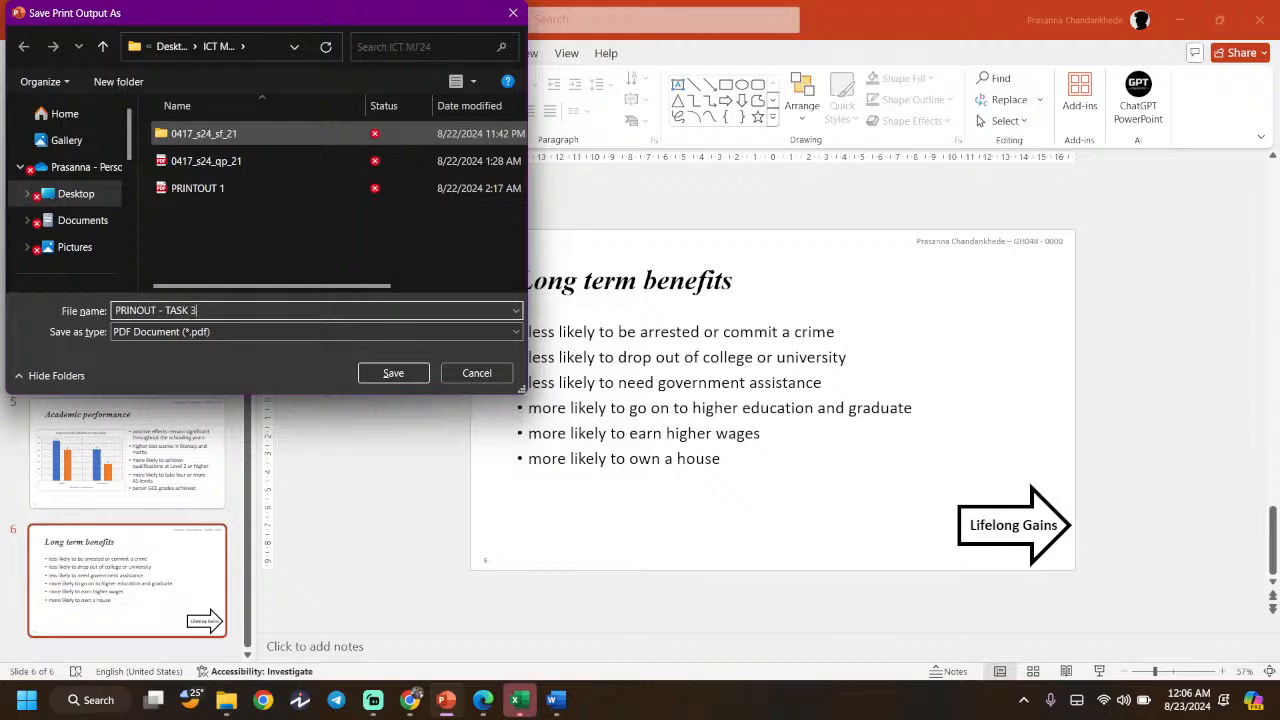
click(396, 374)
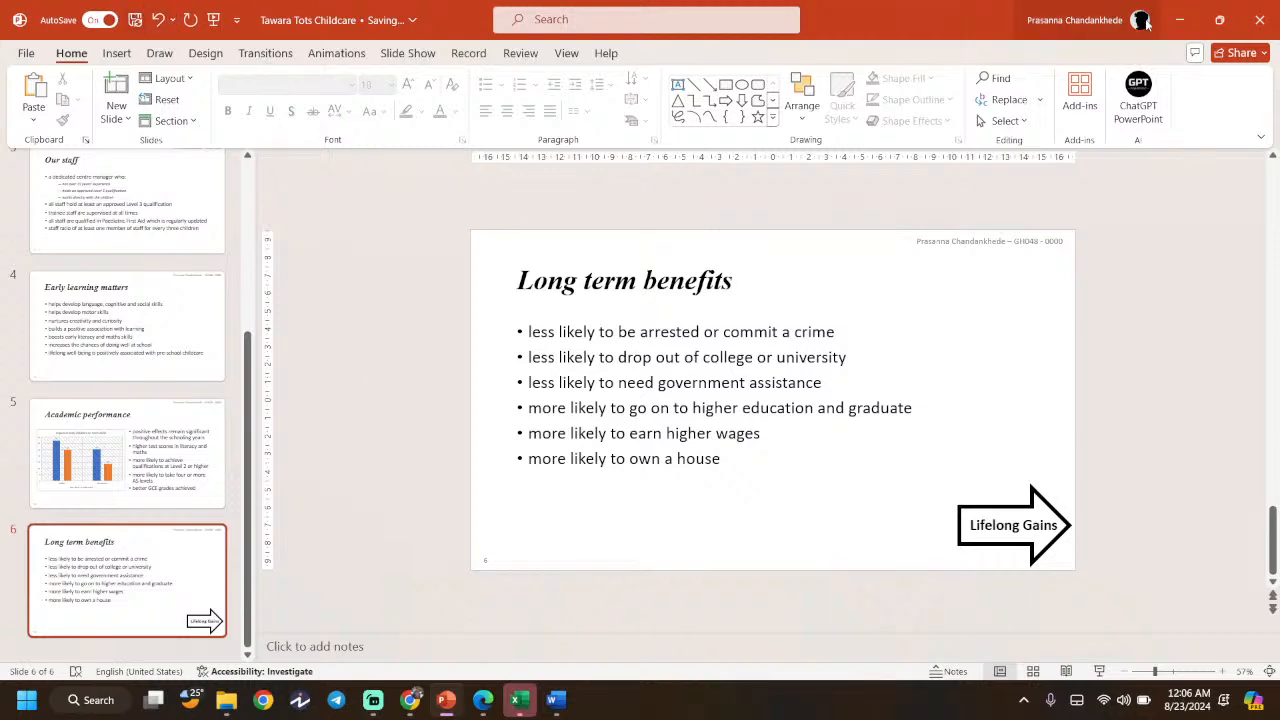
- Close Excel without saving and open PRINOUT - TASK 3.pdf from the ICT MJ'24 folder
click(1180, 20)
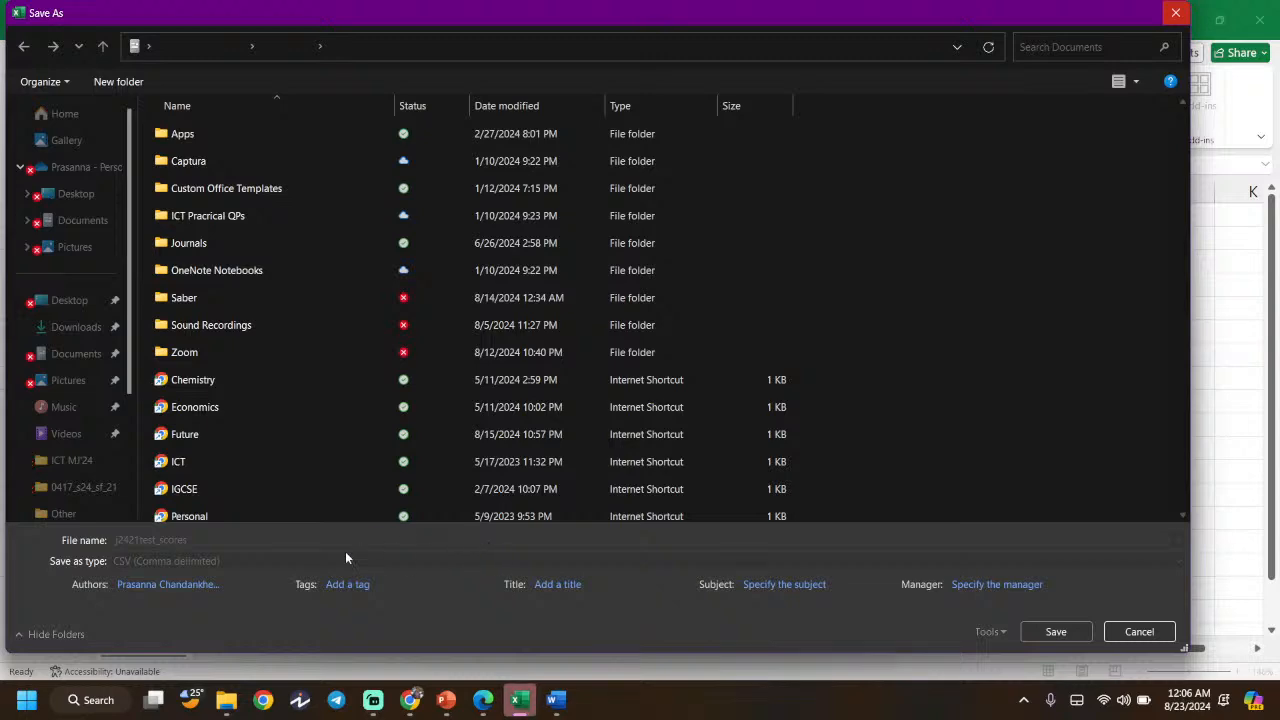
click(1139, 632)
click(732, 381)
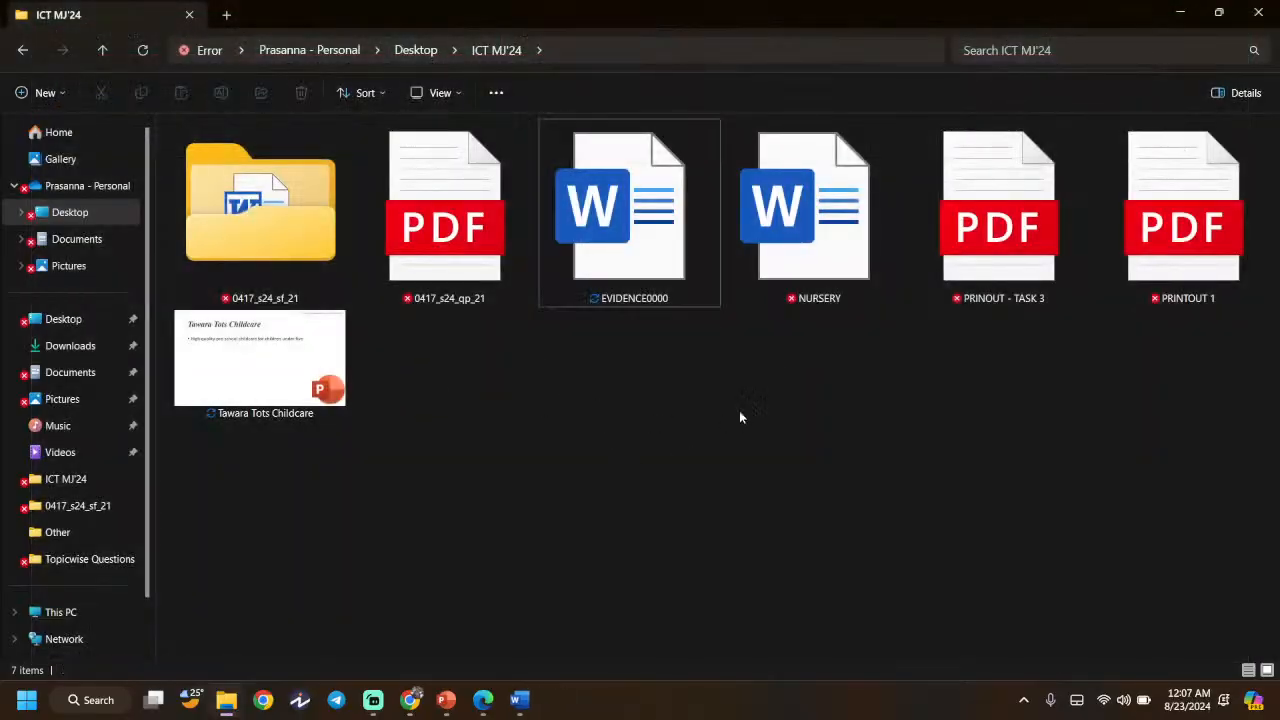
click(988, 287)
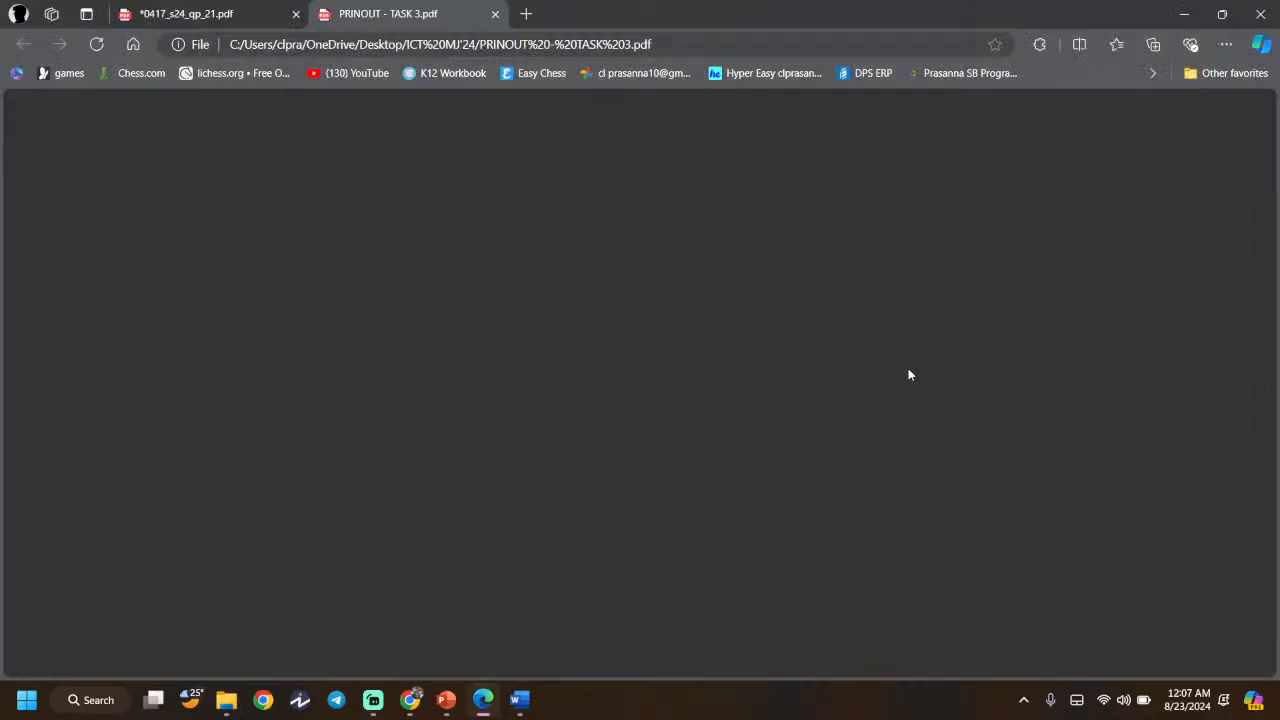
- Scroll through the PRINOUT - TASK 3 handout PDF to check it, then hide it
scroll(454, 388, down, 15)
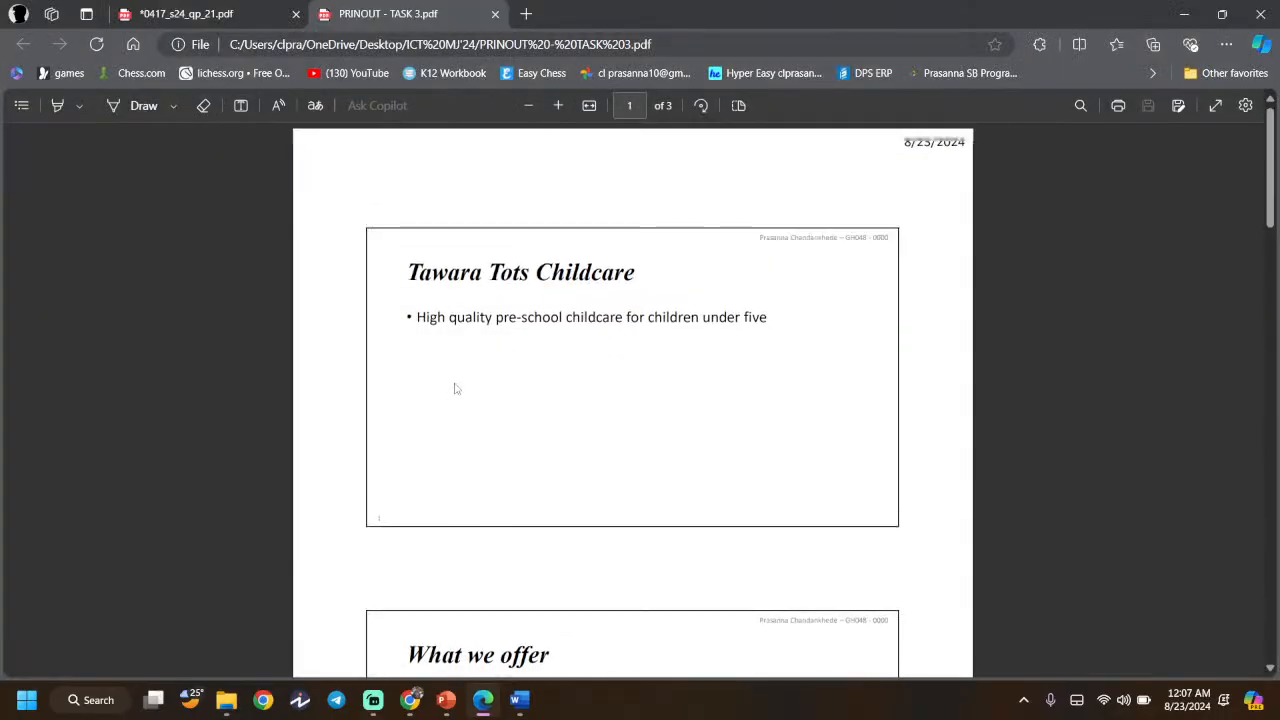
scroll(454, 388, up, 5)
scroll(454, 388, down, 3)
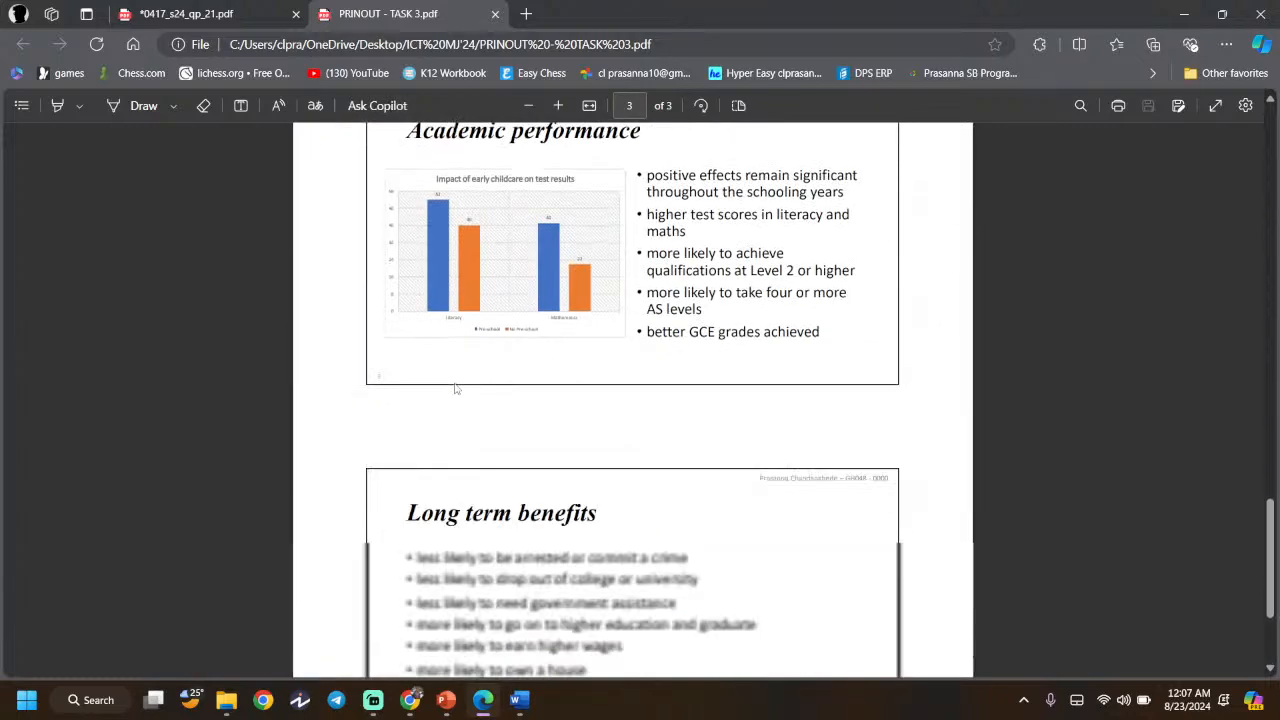
scroll(454, 388, up, 2)
scroll(454, 388, down, 4)
scroll(454, 388, up, 15)
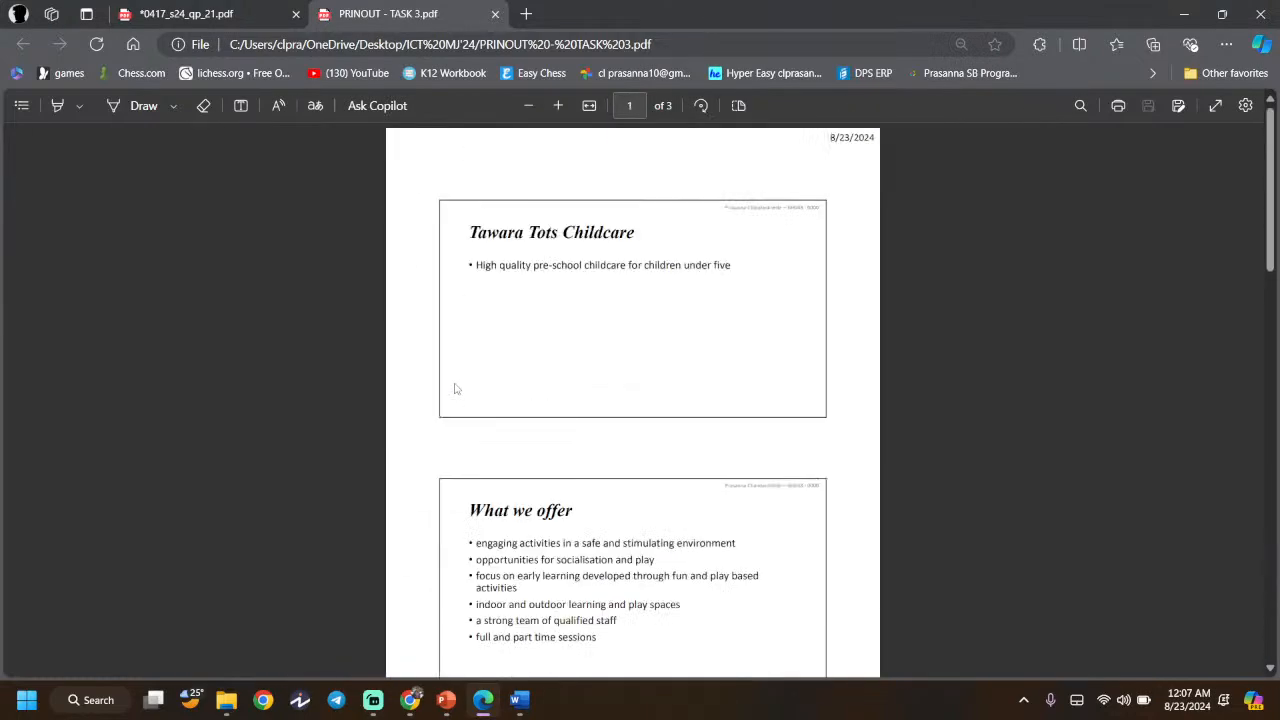
click(1184, 14)
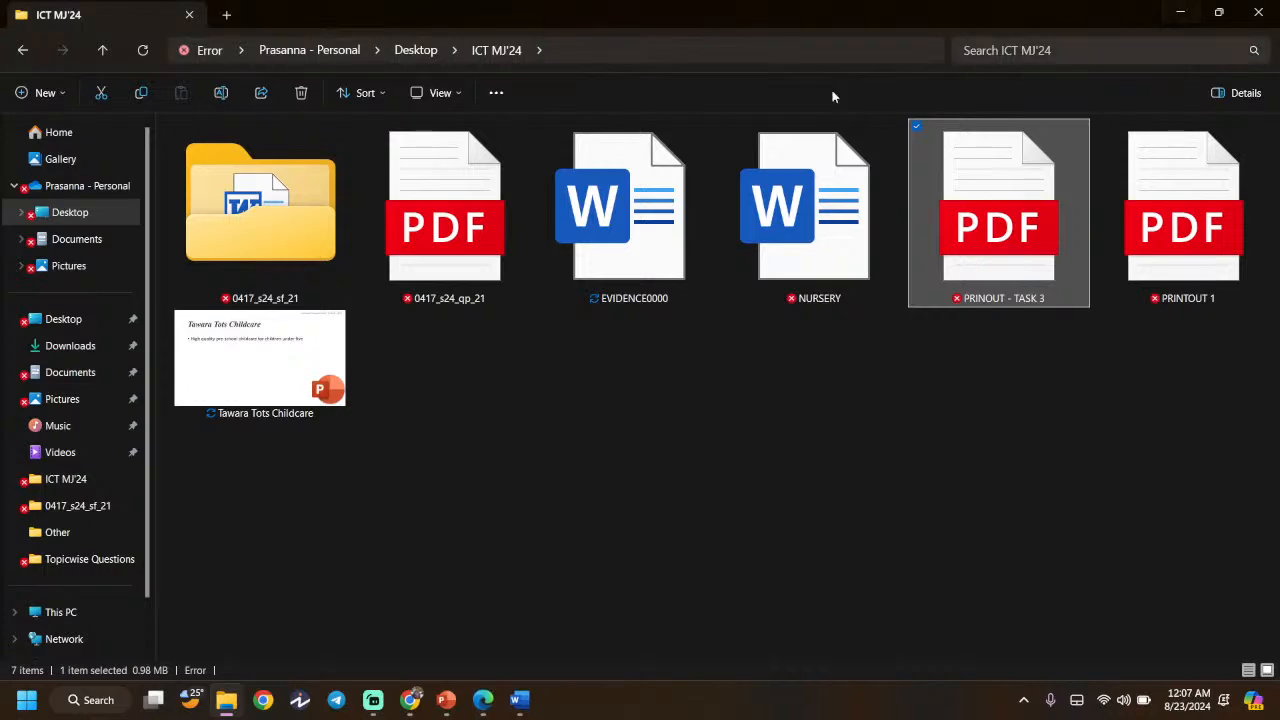
- Check the evidence document, handout PDF and presentation windows, and close the chart search browser
click(465, 398)
click(518, 699)
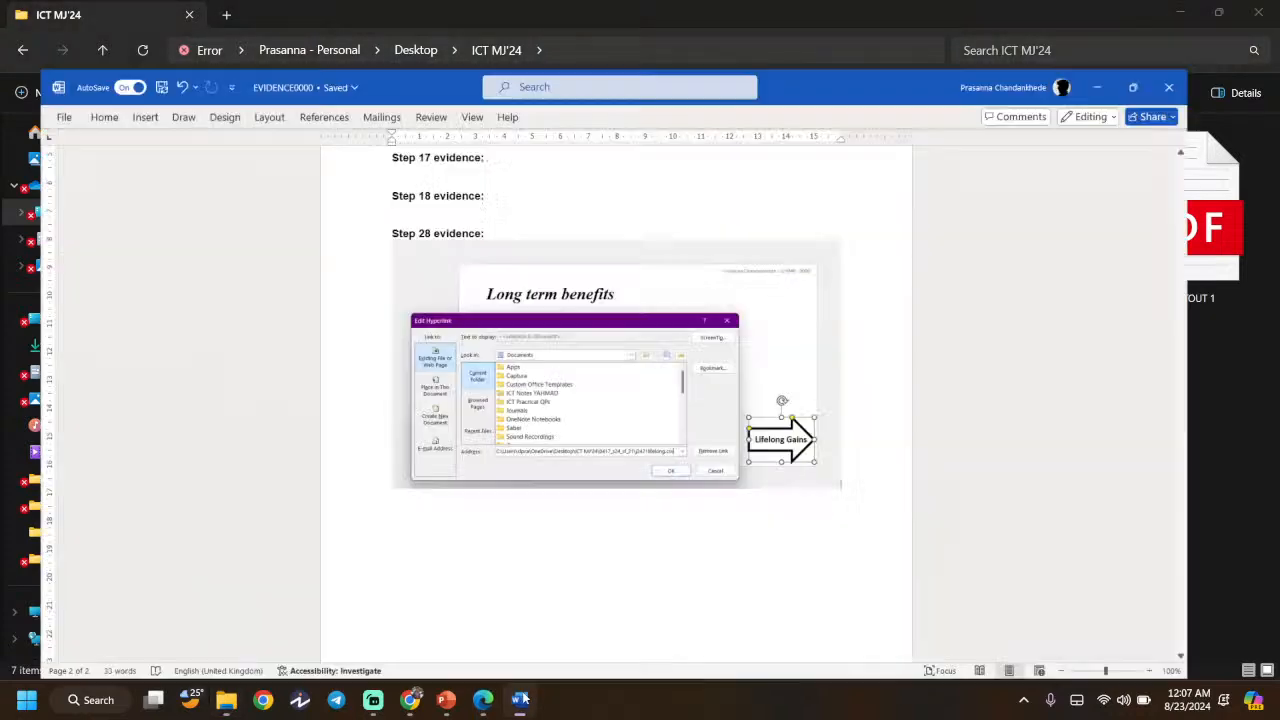
click(518, 699)
click(483, 699)
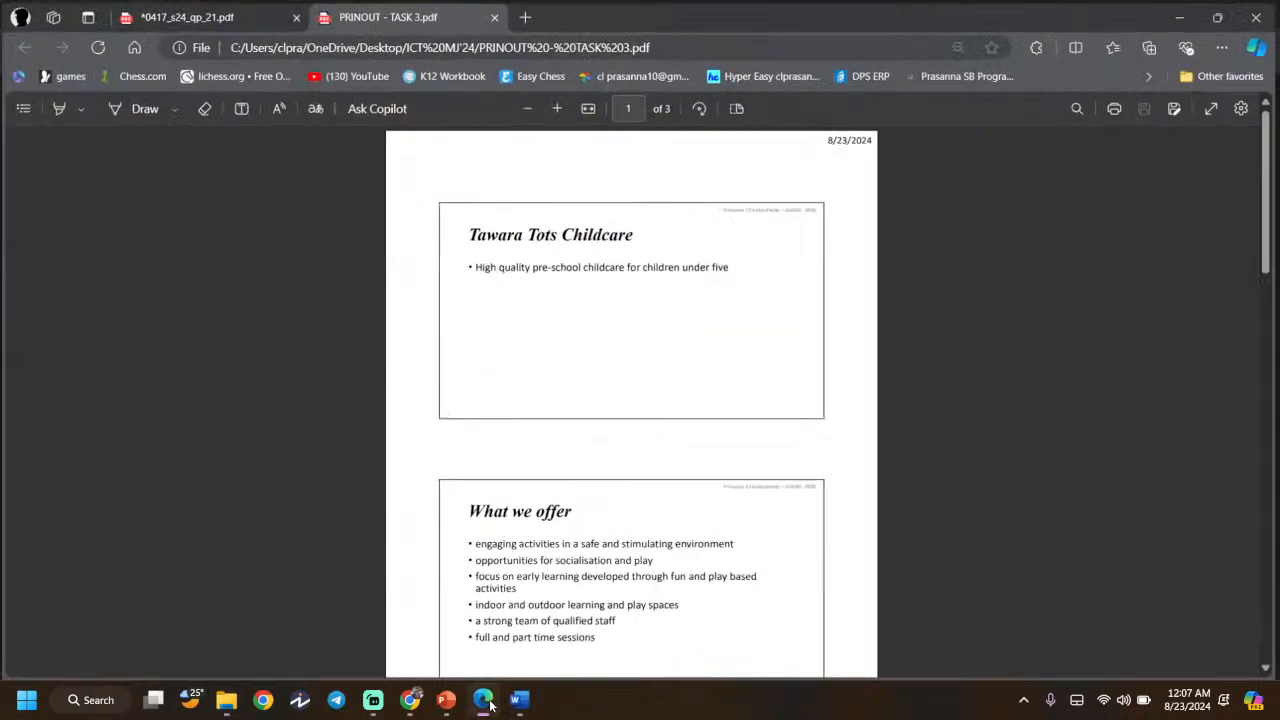
scroll(543, 349, down, 2)
scroll(543, 349, down, 2)
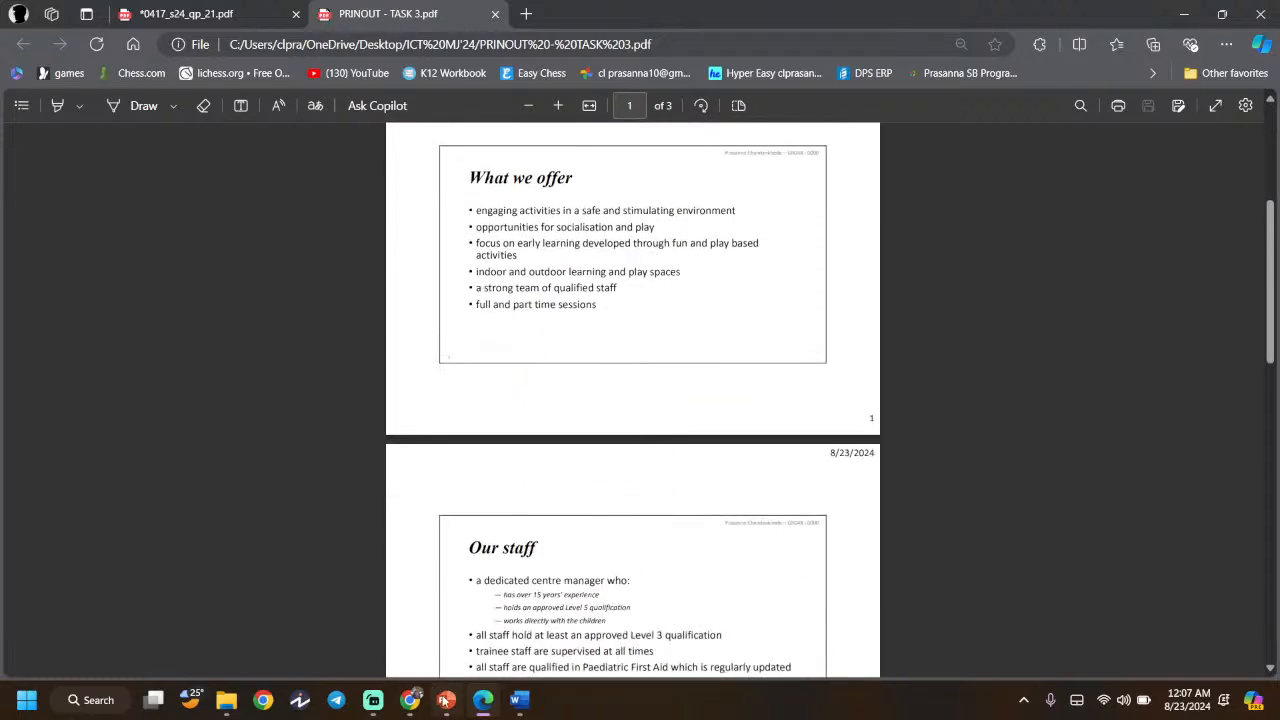
click(446, 699)
click(416, 705)
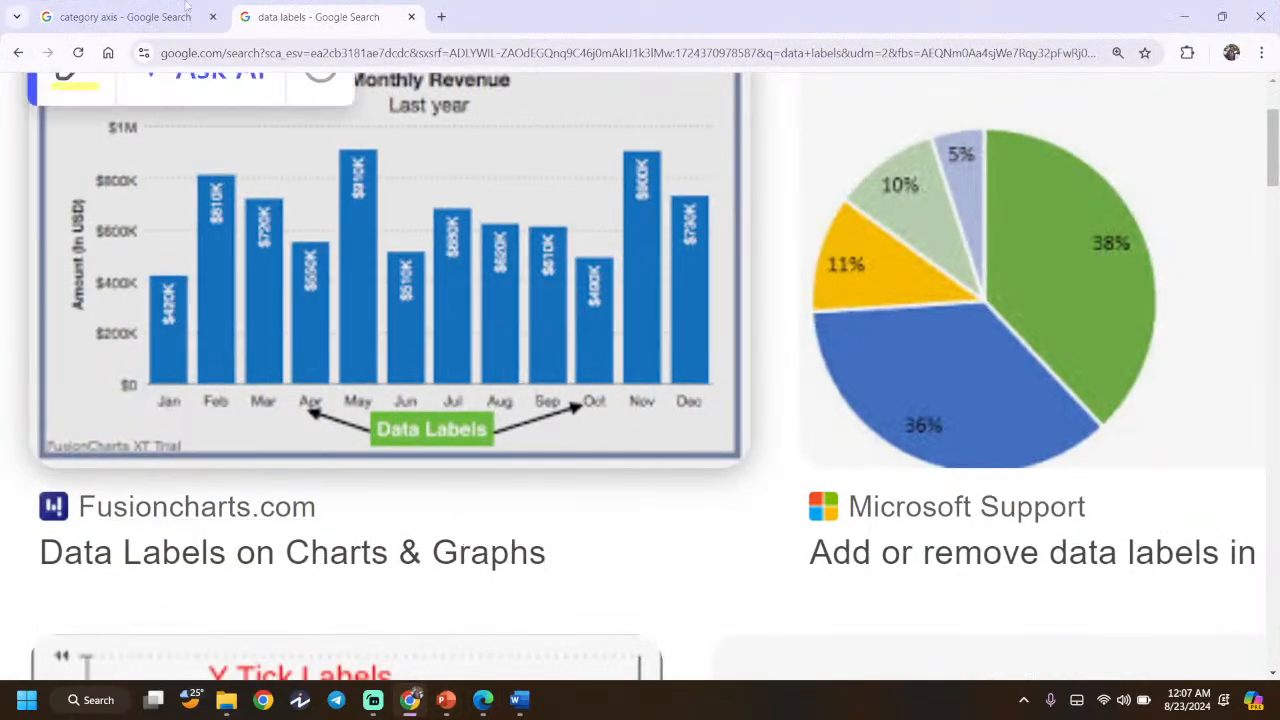
click(163, 9)
click(1260, 16)
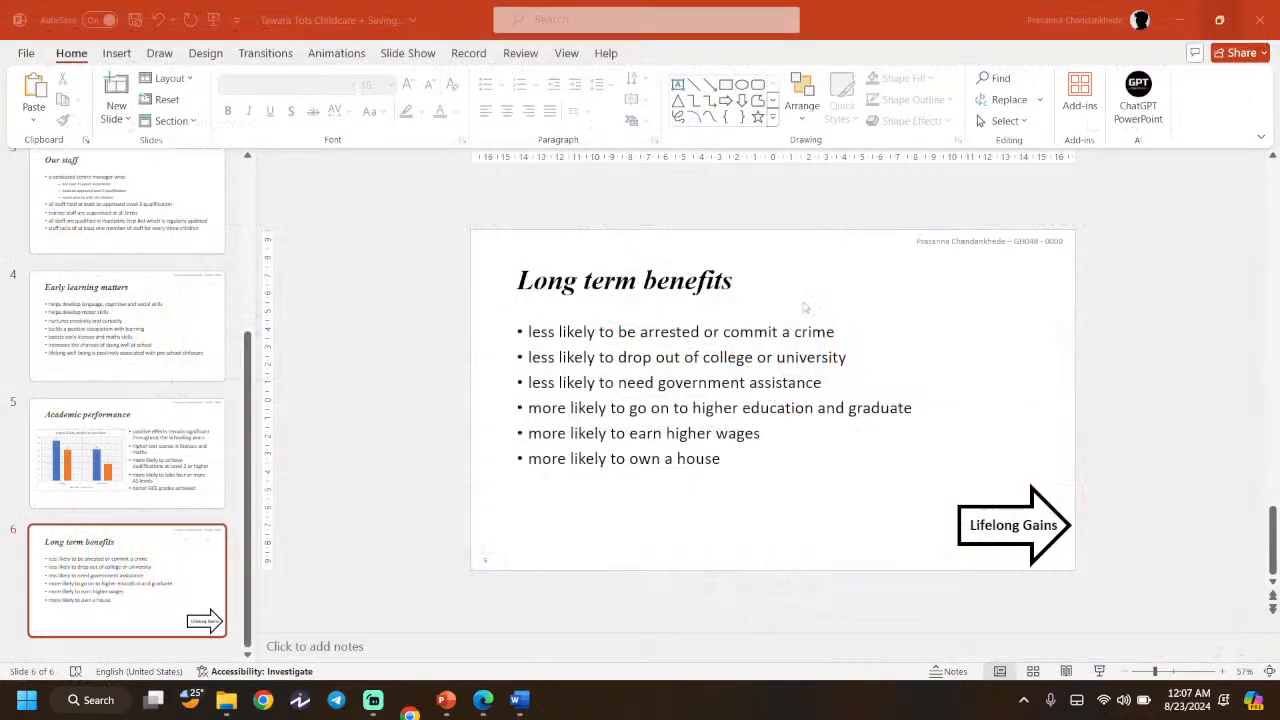
click(446, 699)
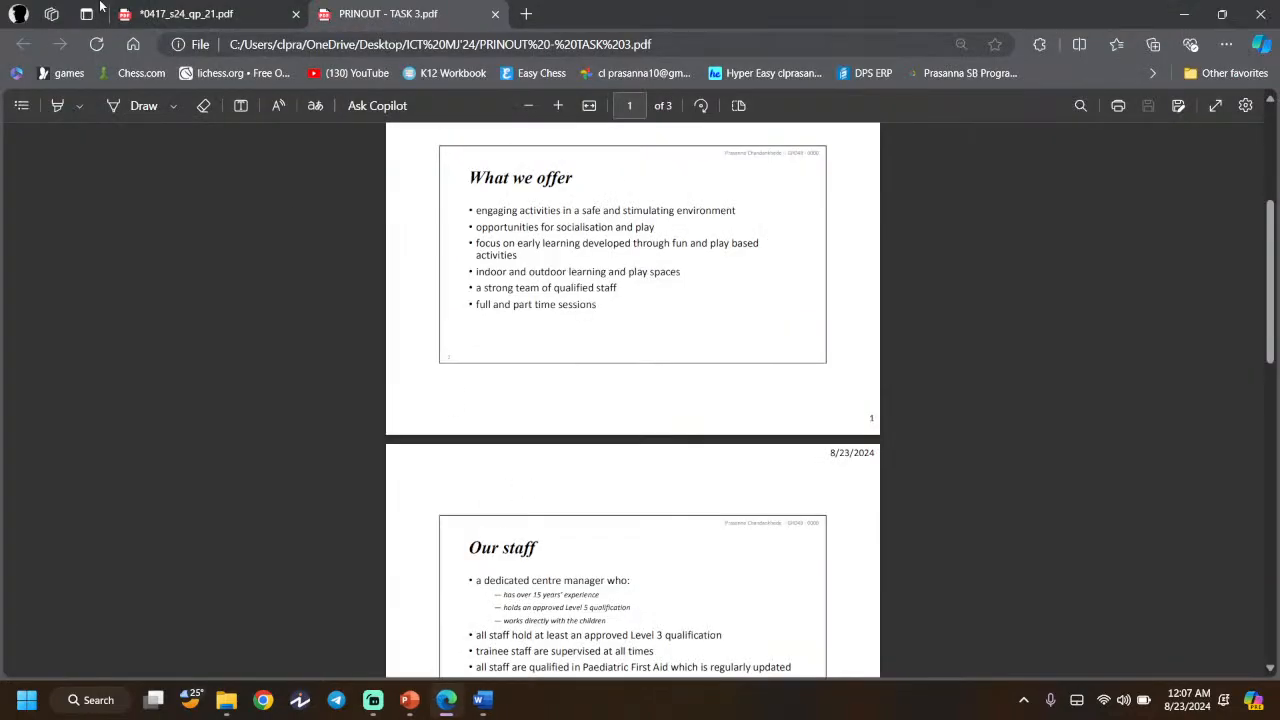
- Return to the 0417_s24_qp_21.pdf question paper and scroll to page 12, Task 5
click(175, 13)
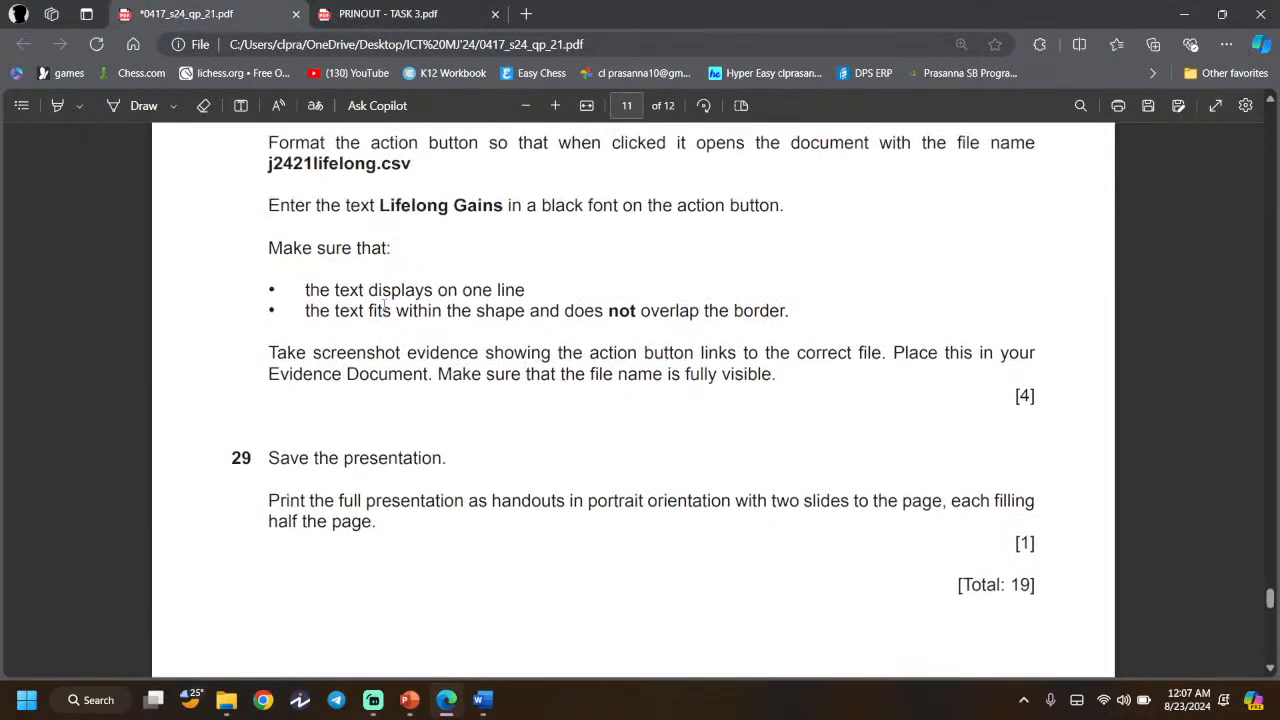
drag(281, 372, 450, 351)
scroll(450, 345, up, 3)
scroll(450, 345, up, 3)
scroll(450, 345, up, 10)
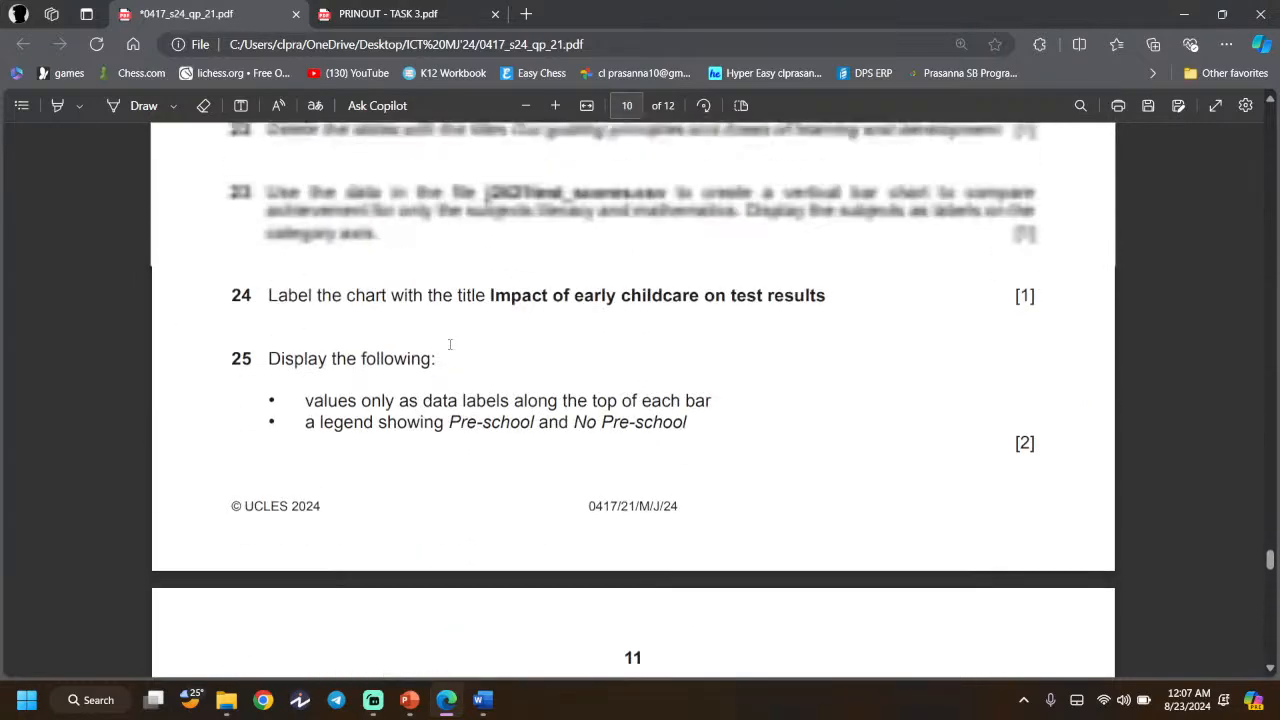
scroll(450, 344, up, 8)
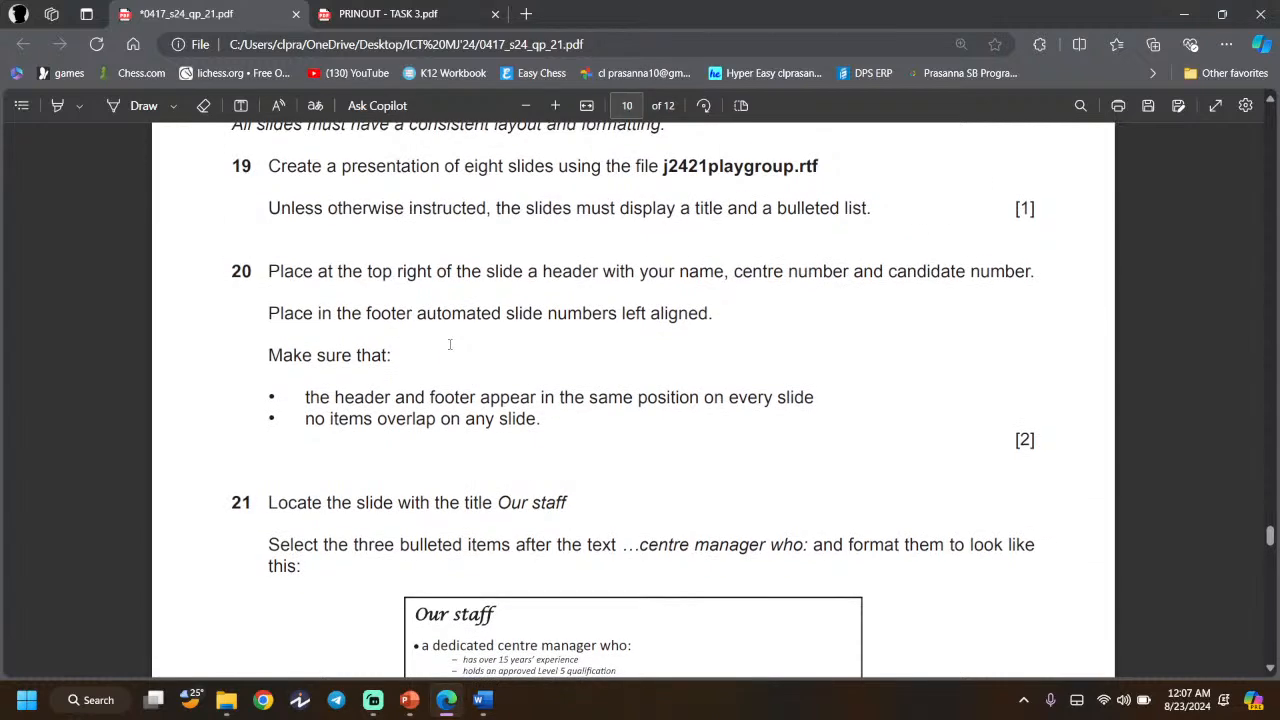
scroll(450, 344, down, 4)
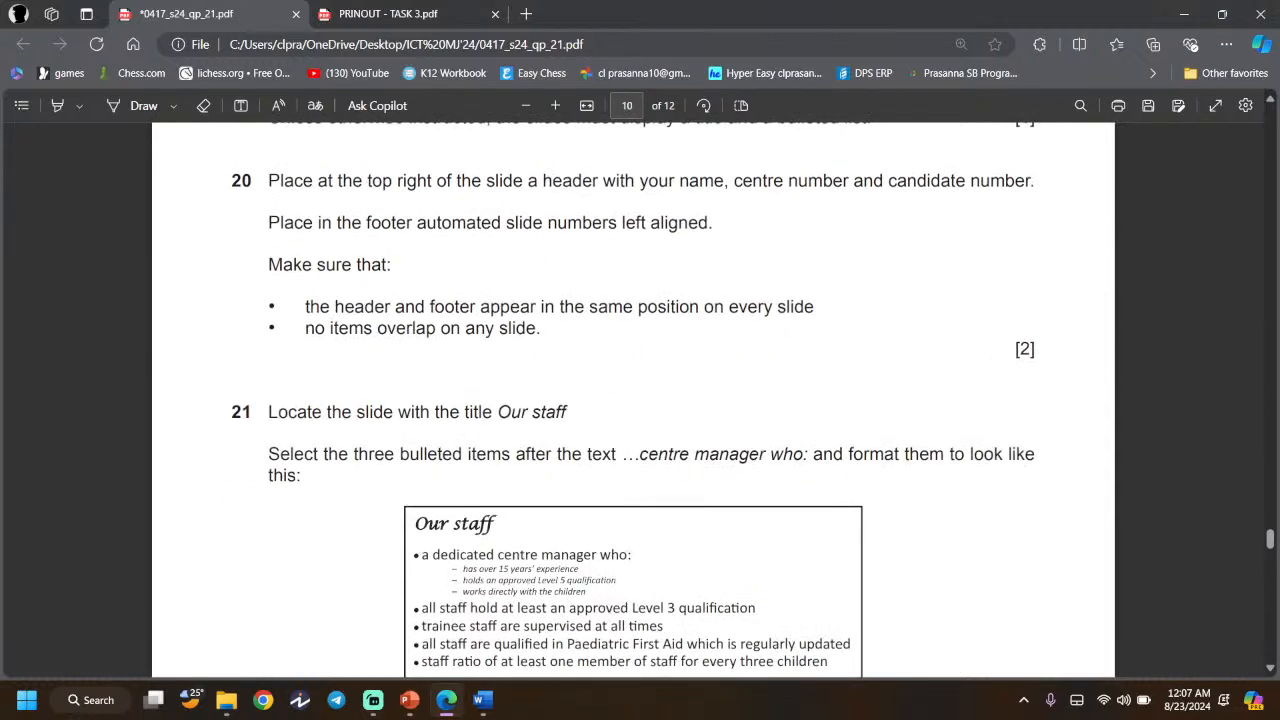
click(483, 701)
click(447, 701)
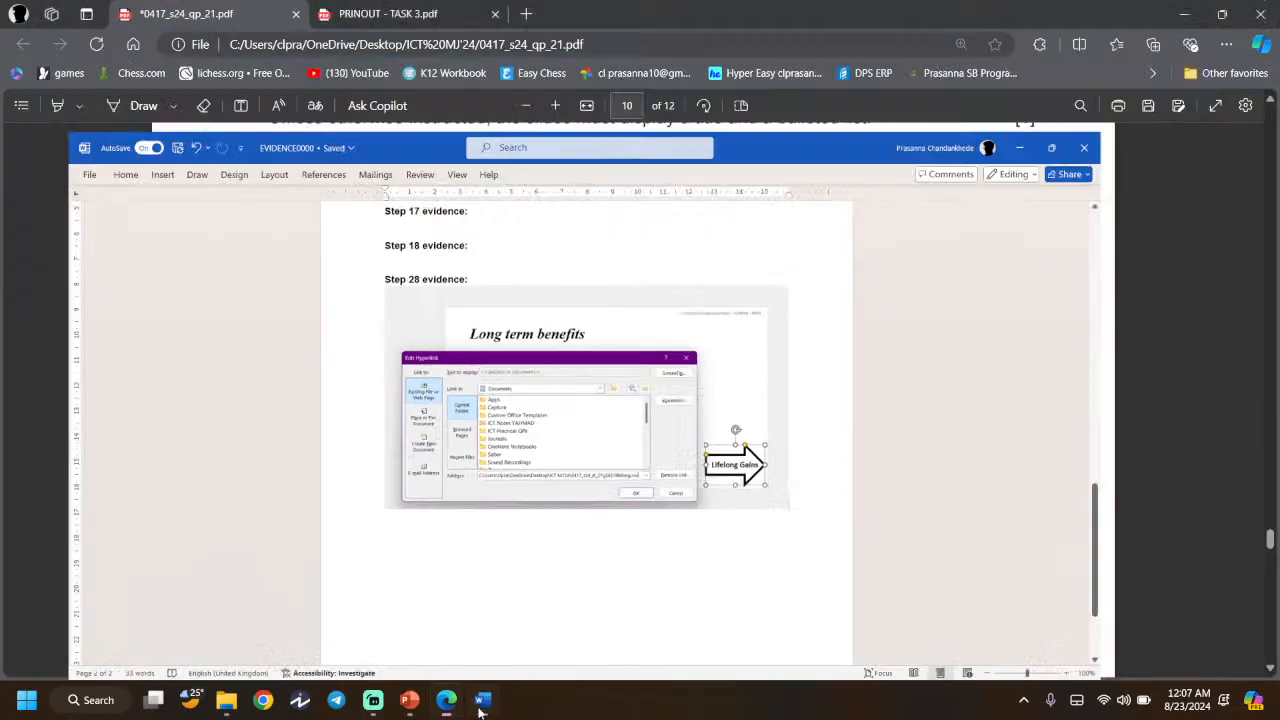
click(409, 700)
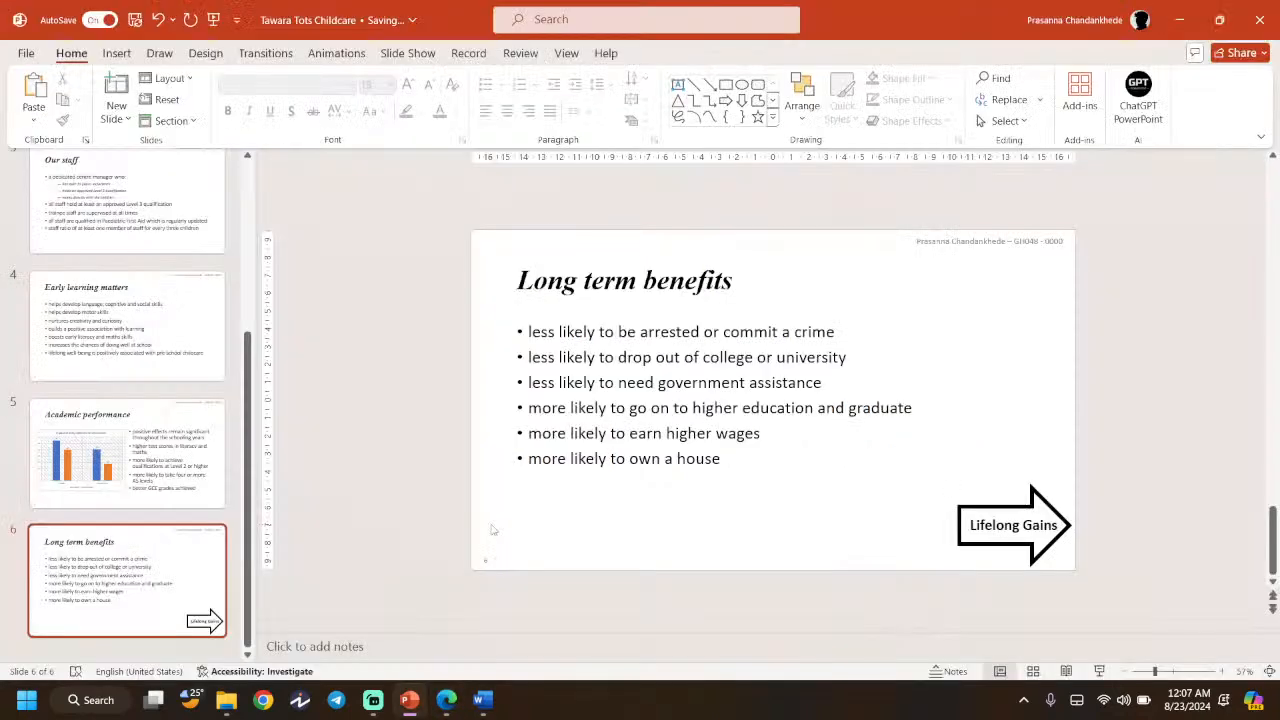
key(alt+Tab)
scroll(399, 398, down, 15)
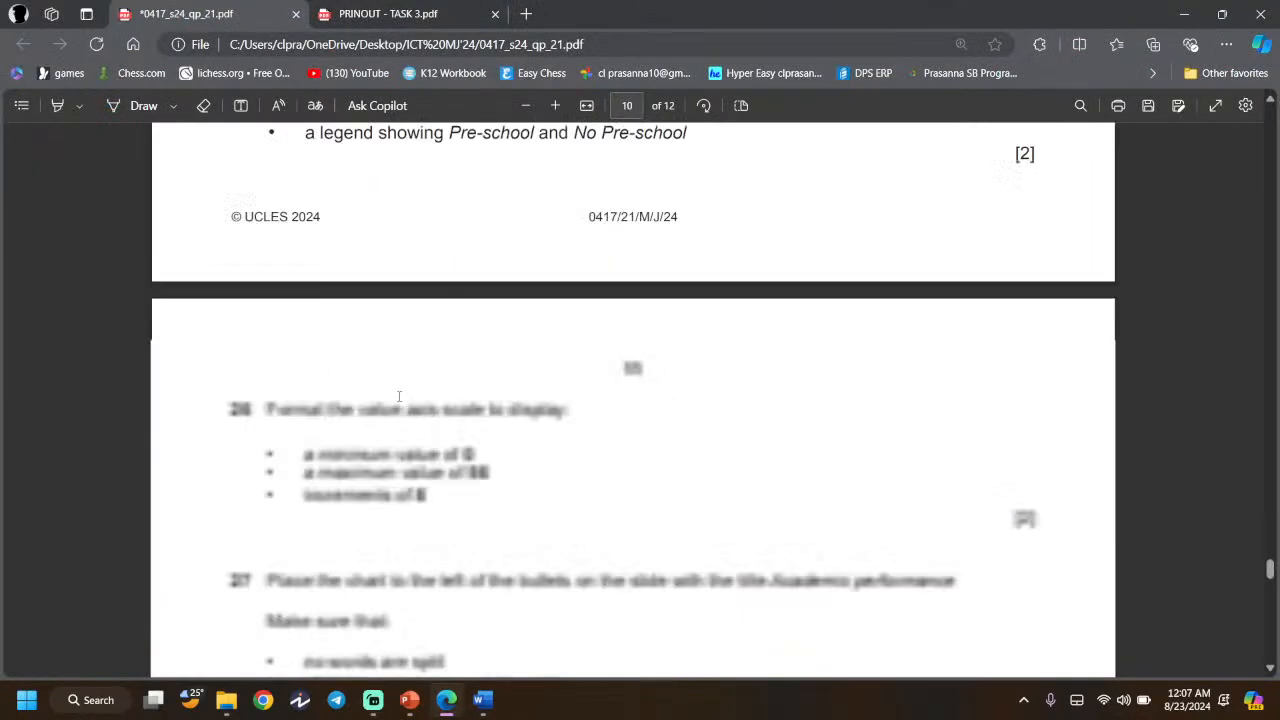
scroll(399, 398, down, 1)
scroll(399, 398, up, 1)
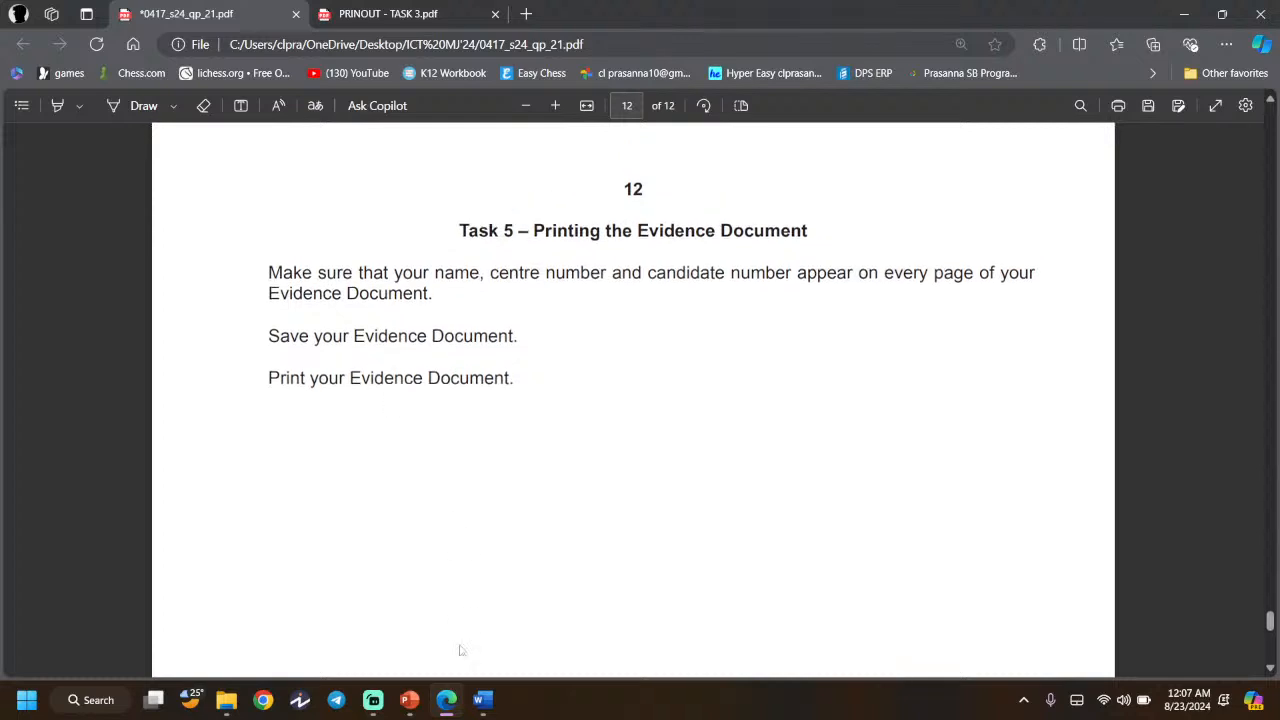
- In ICT MJ'24, rename the handout PDF from 'PRINOUT - TASK 3' to 'PRINOUT - TASK 4'
click(240, 703)
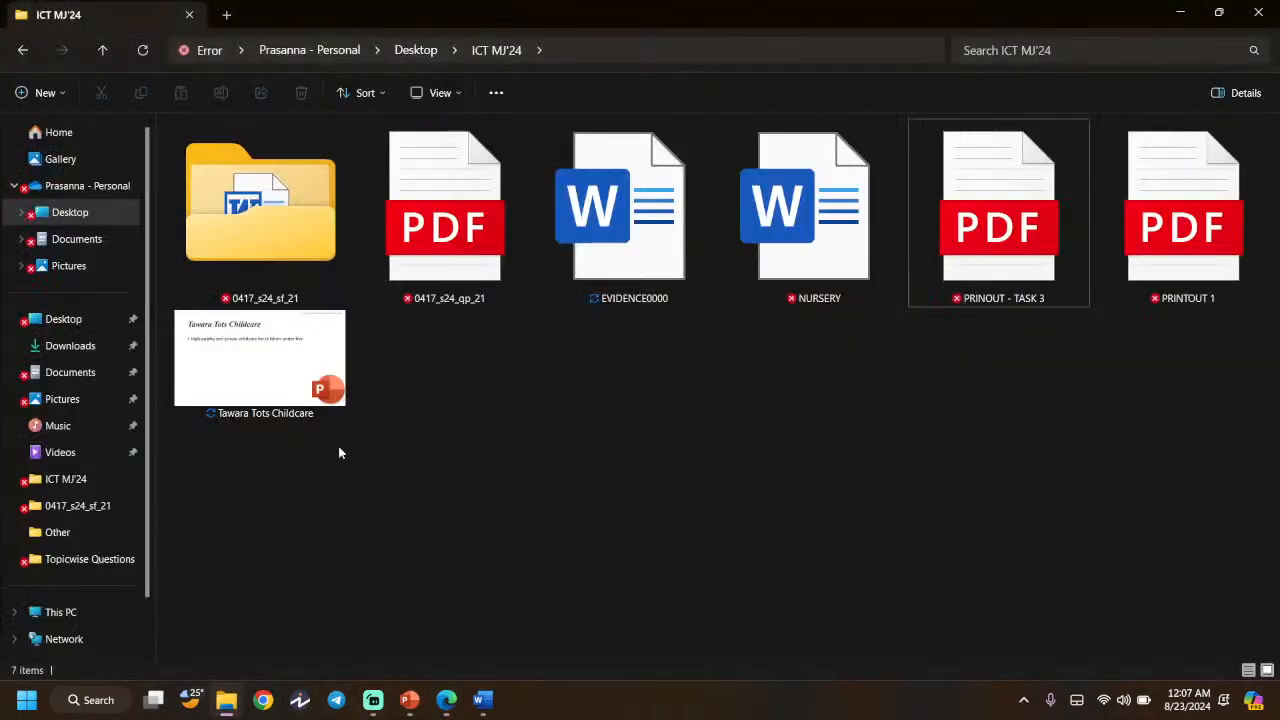
click(1040, 297)
right_click(1036, 297)
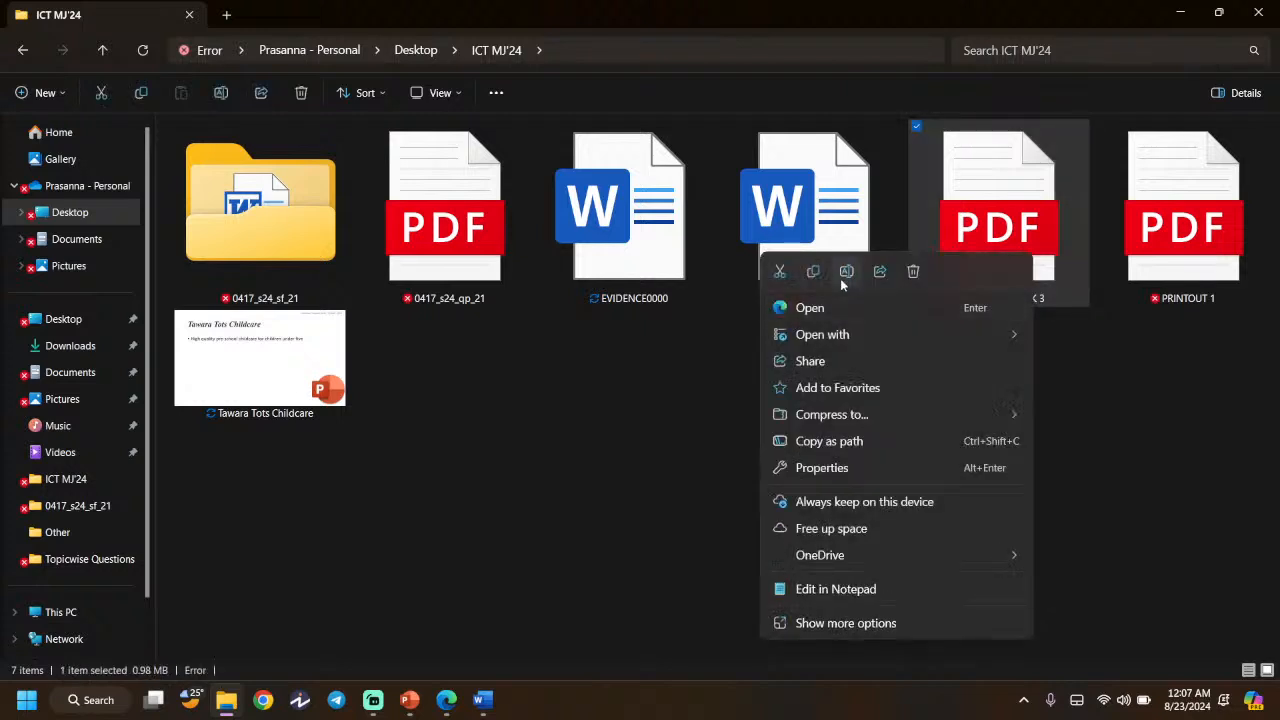
click(846, 272)
click(1046, 300)
key(BackSpace)
text(4)
key(Return)
click(935, 447)
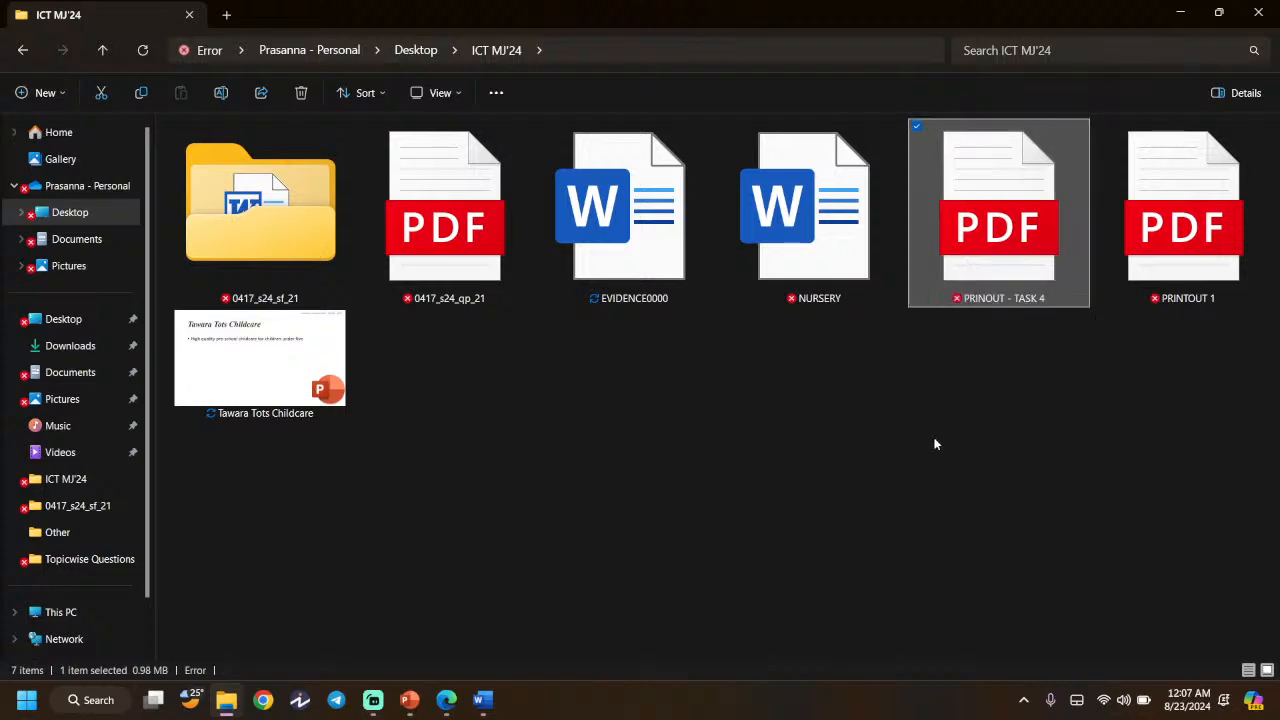
click(446, 699)
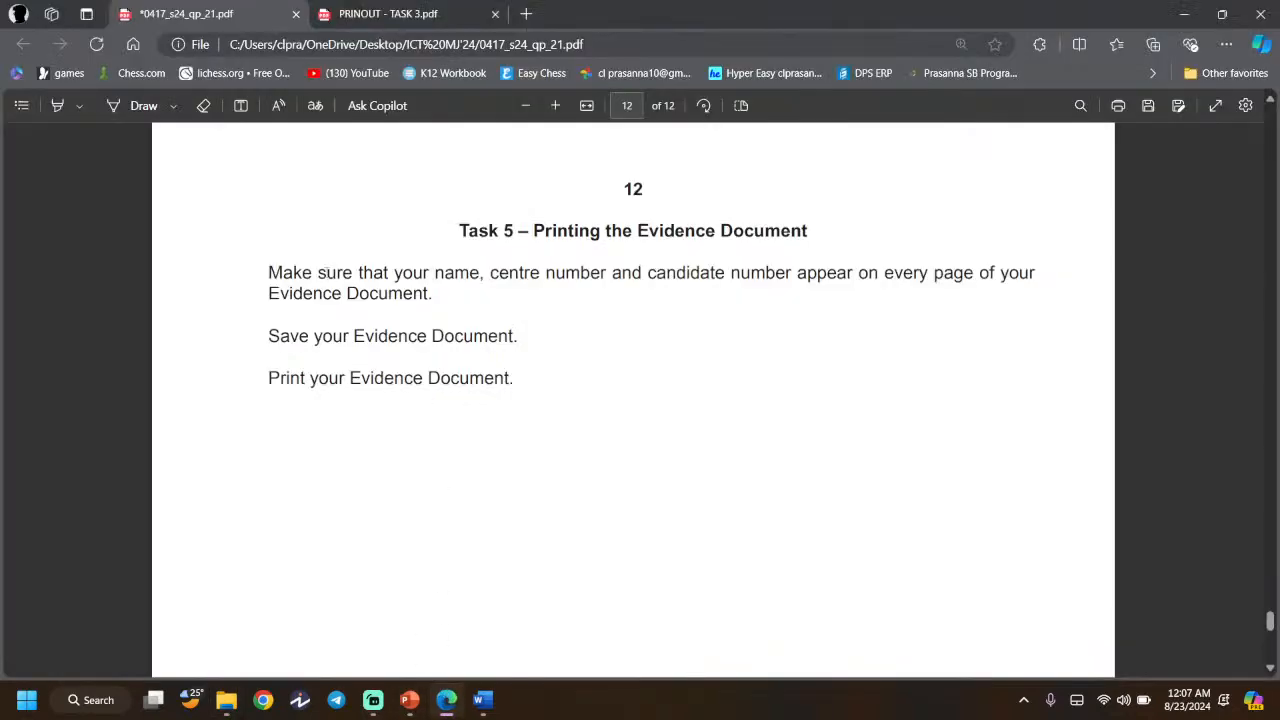
scroll(318, 270, up, 3)
scroll(318, 270, down, 3)
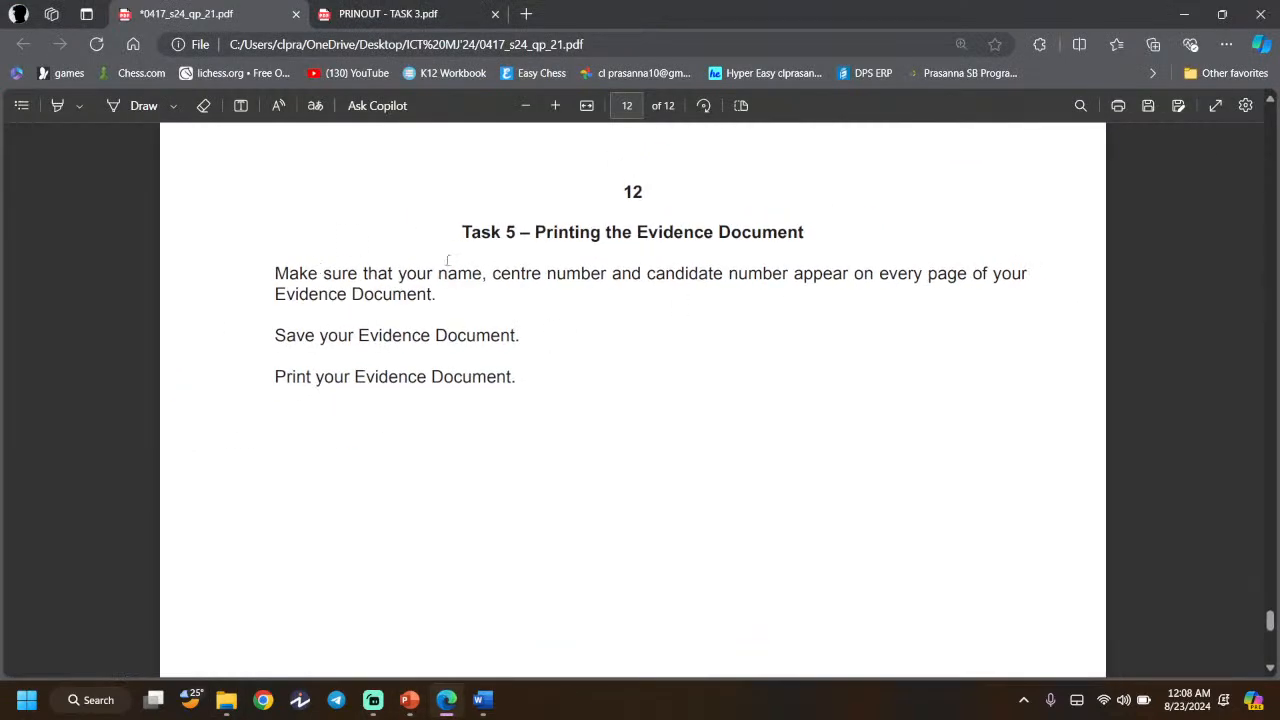
- Open the evidence document's print preview with Microsoft Print to PDF as the printer
click(483, 699)
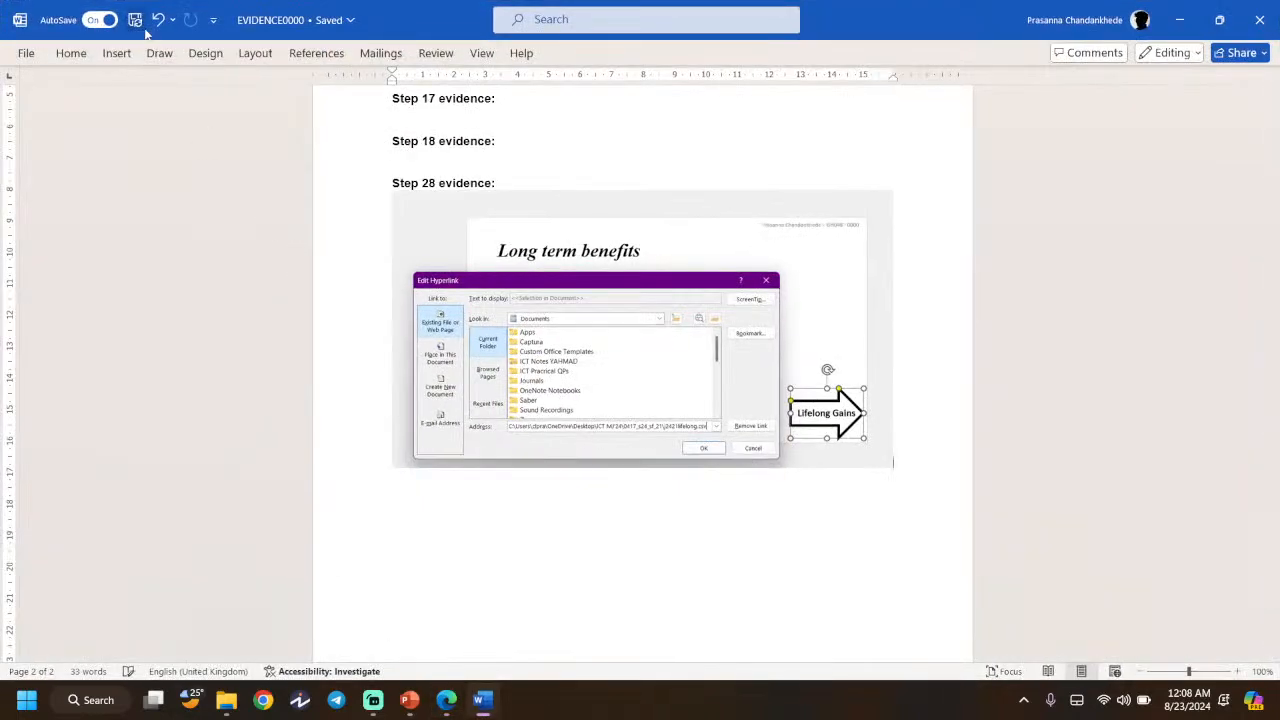
scroll(623, 474, up, 2)
drag(1272, 429, 1272, 130)
click(30, 57)
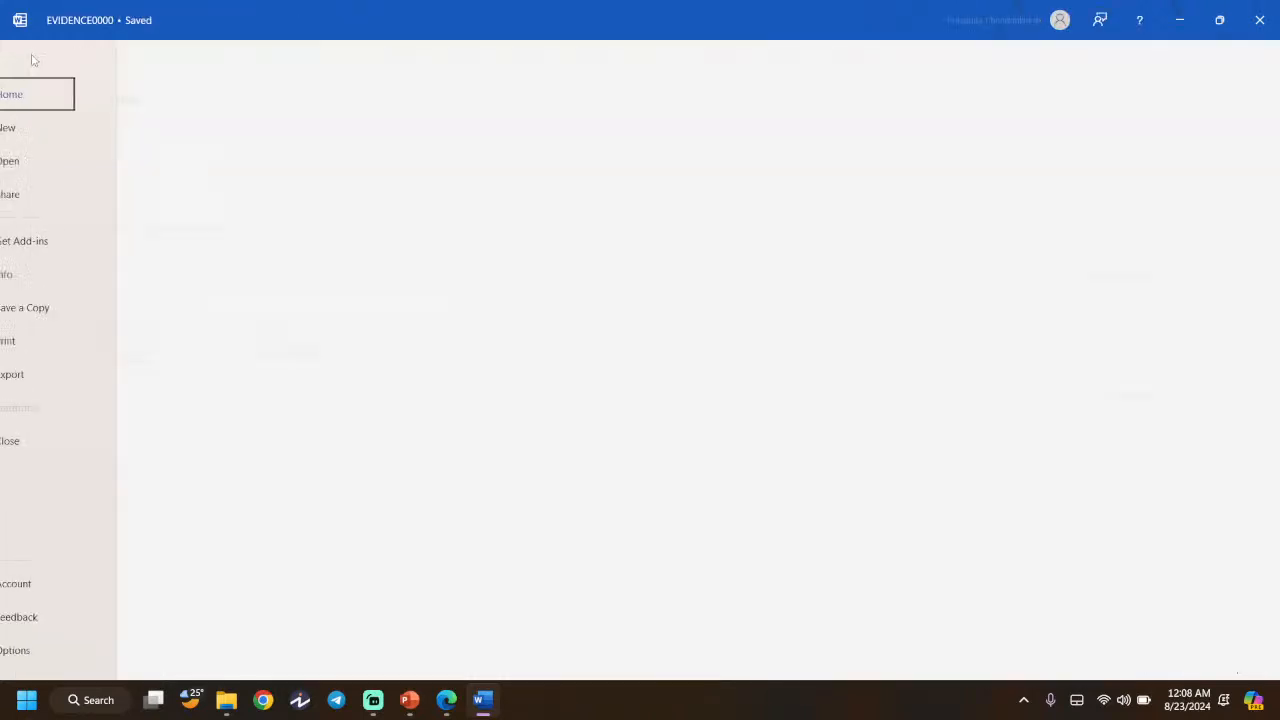
click(98, 341)
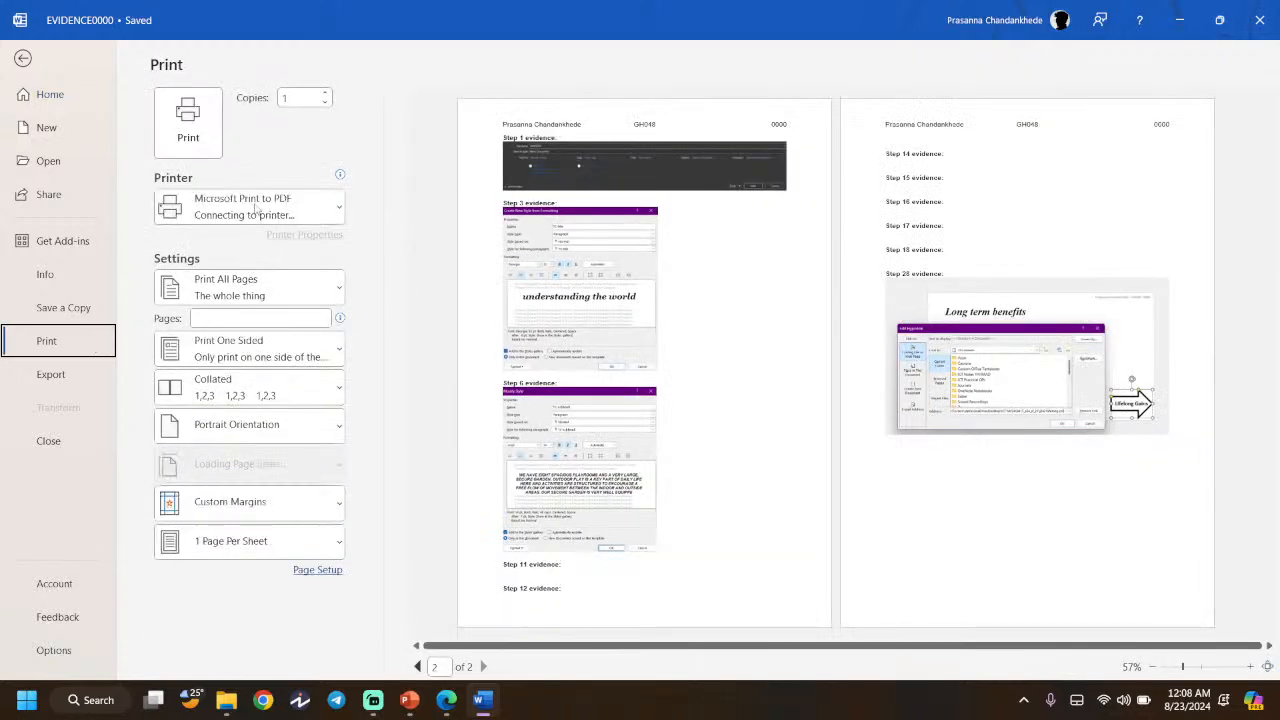
click(250, 207)
click(250, 240)
click(205, 156)
click(545, 130)
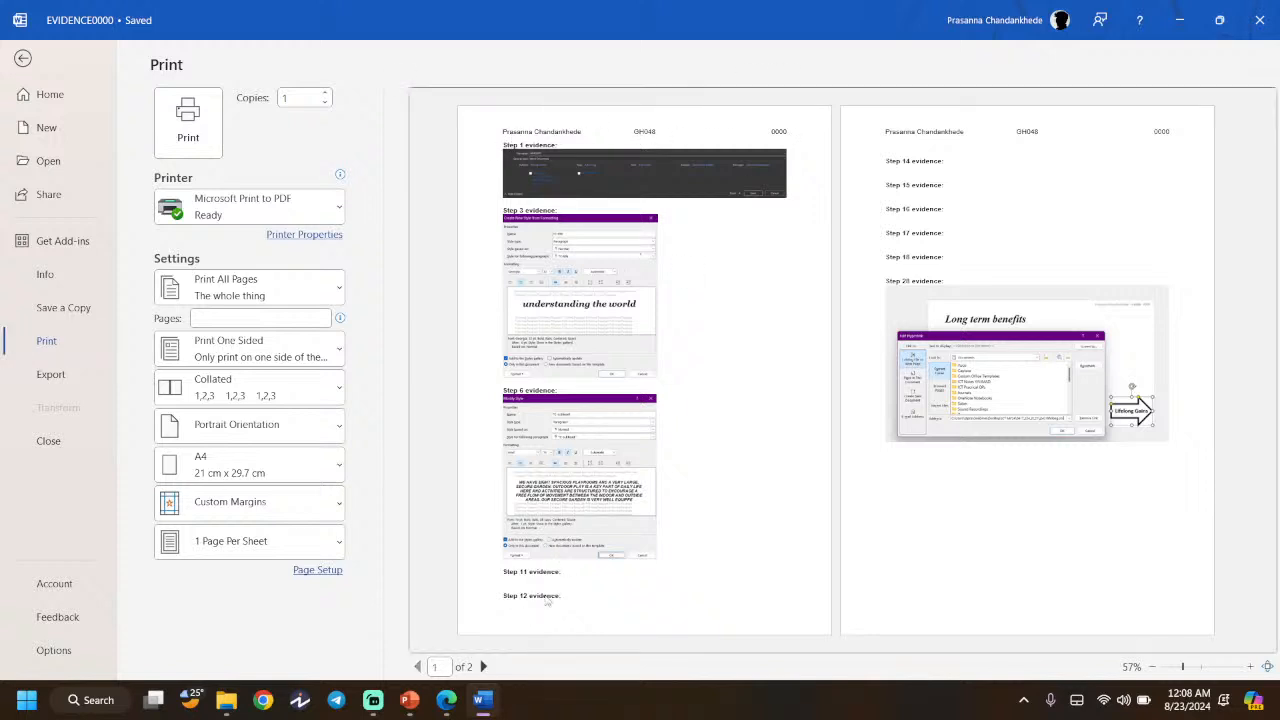
- Print the evidence document to a PDF named 'EVIDENCE DOCUMENT PRINOUT'
click(188, 118)
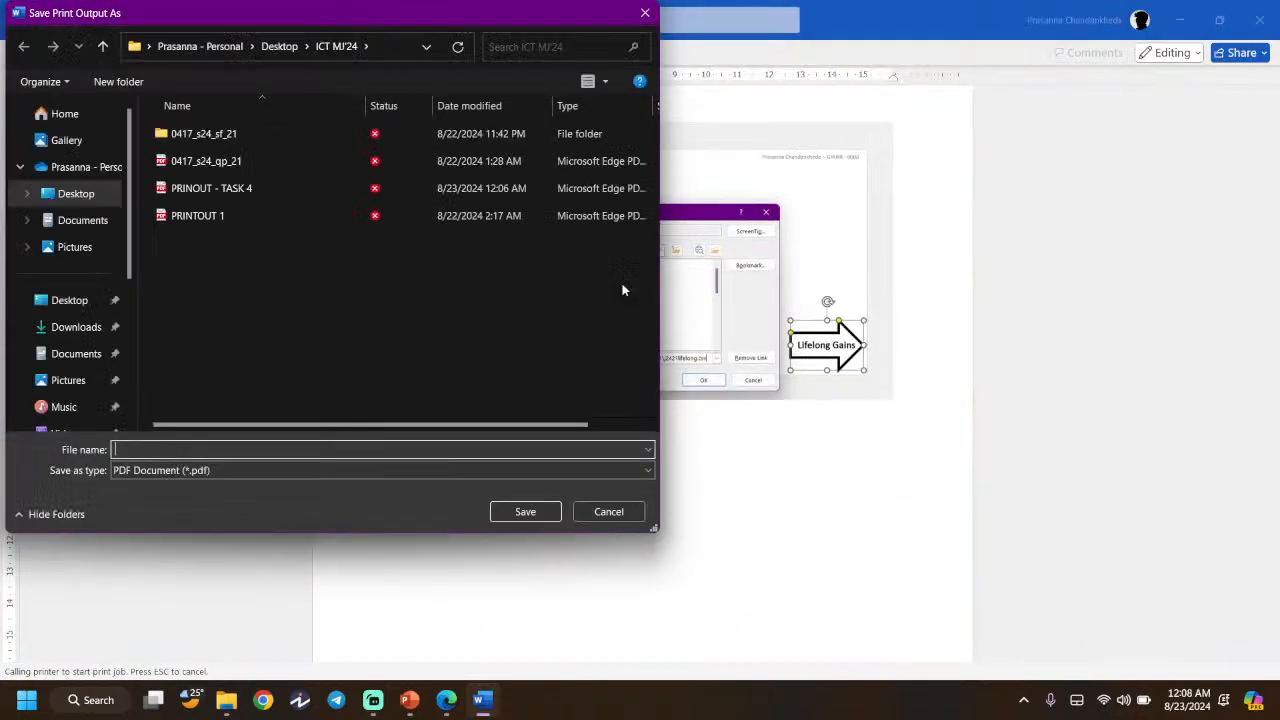
text(EVIDENCE DOCUMENT PRINOUT)
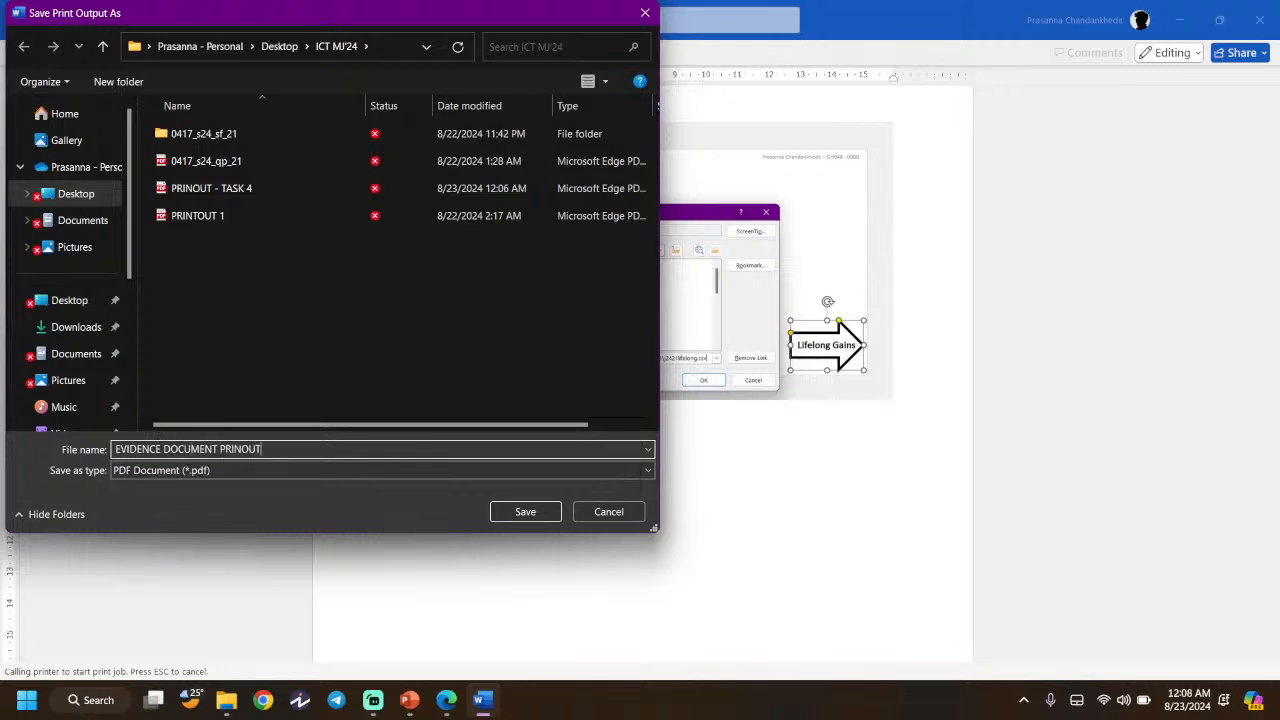
click(525, 511)
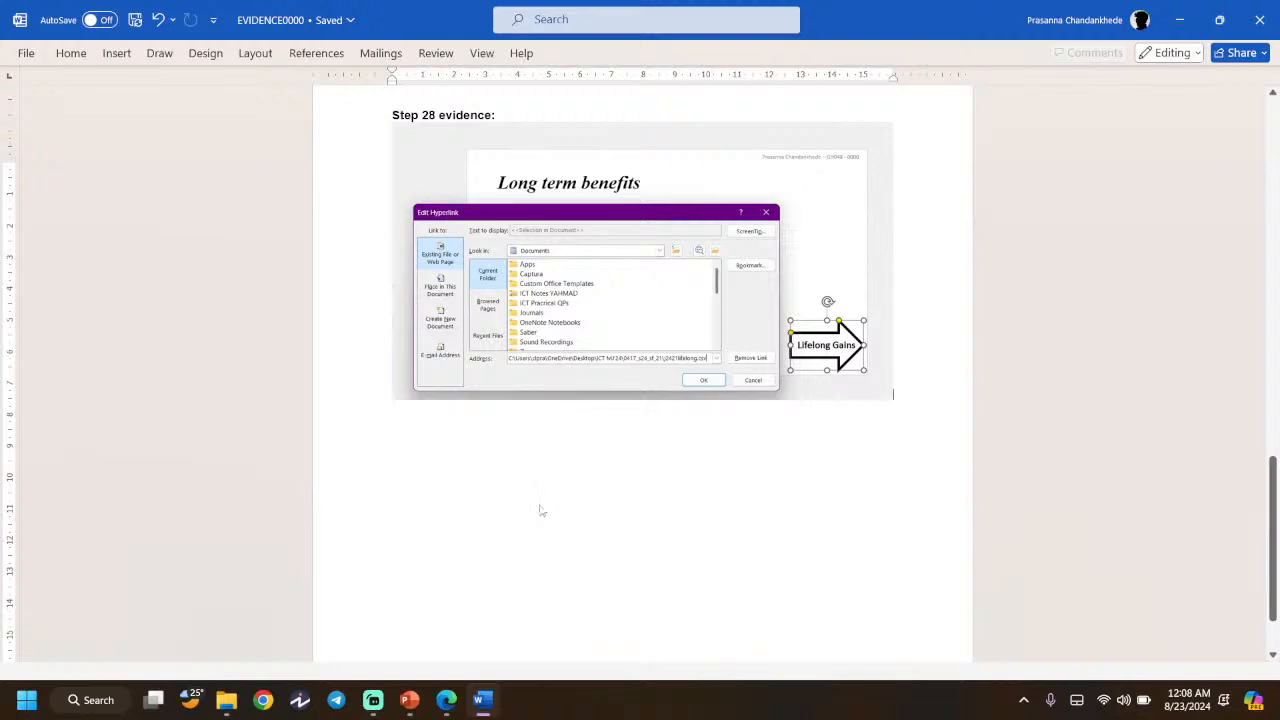
- Minimize the evidence document, question paper, ICT MJ'24 folder and presentation windows to reveal the desktop
click(1180, 19)
click(1176, 9)
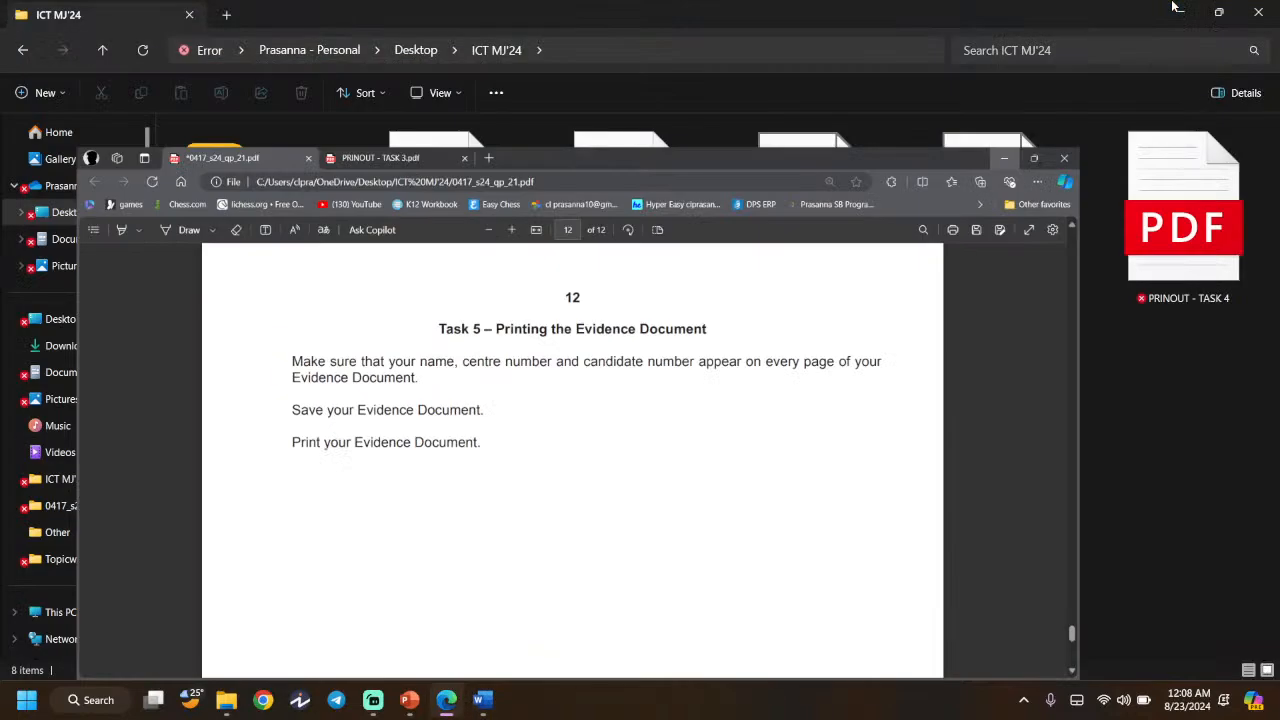
click(1176, 9)
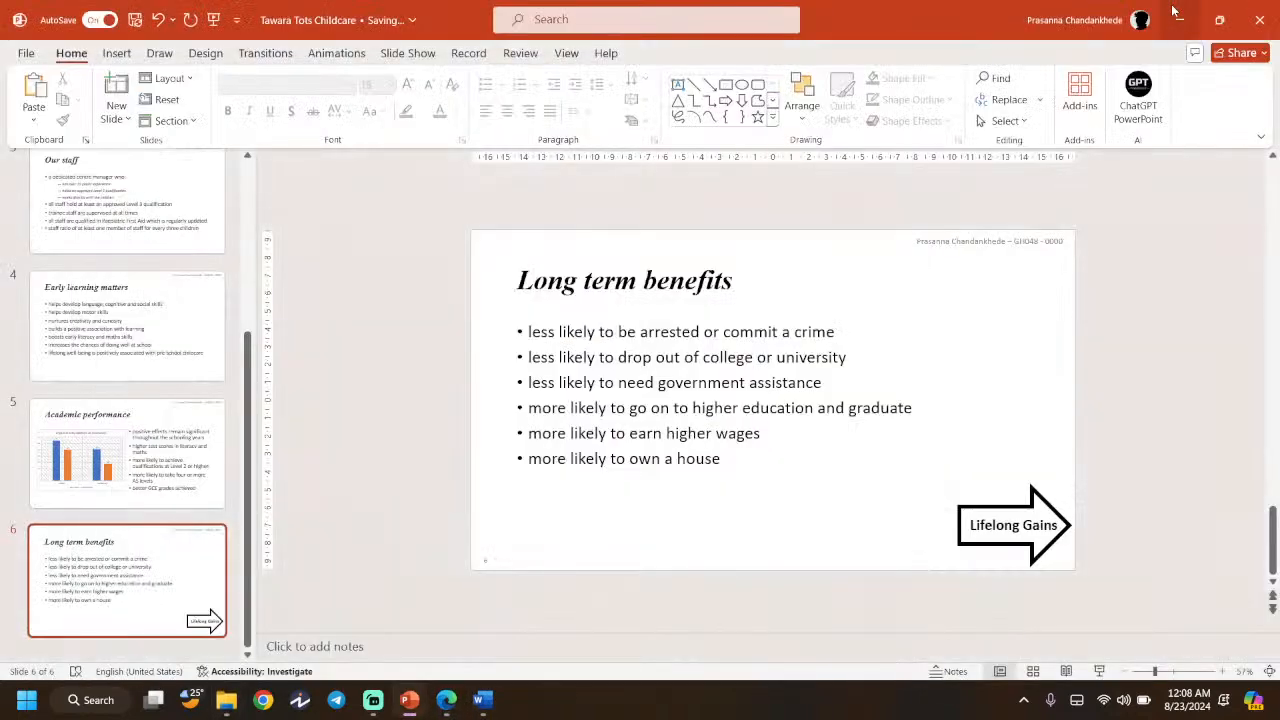
click(1173, 10)
drag(955, 135, 472, 410)
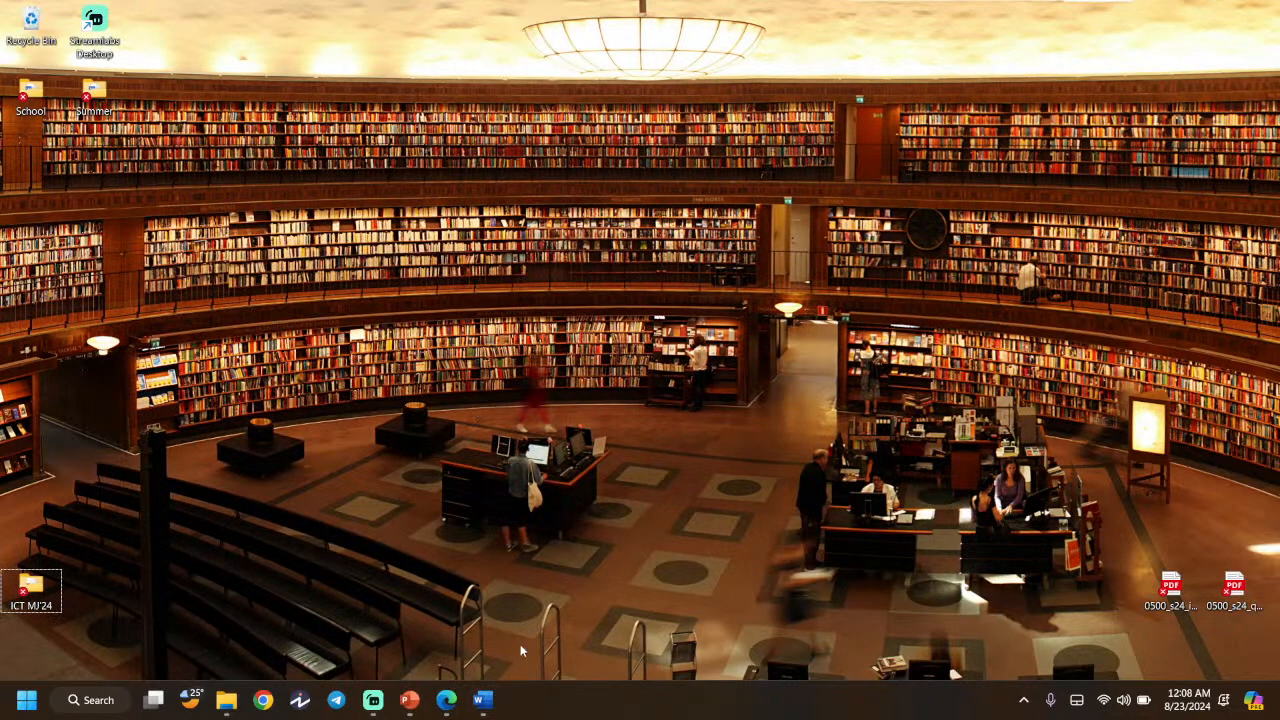